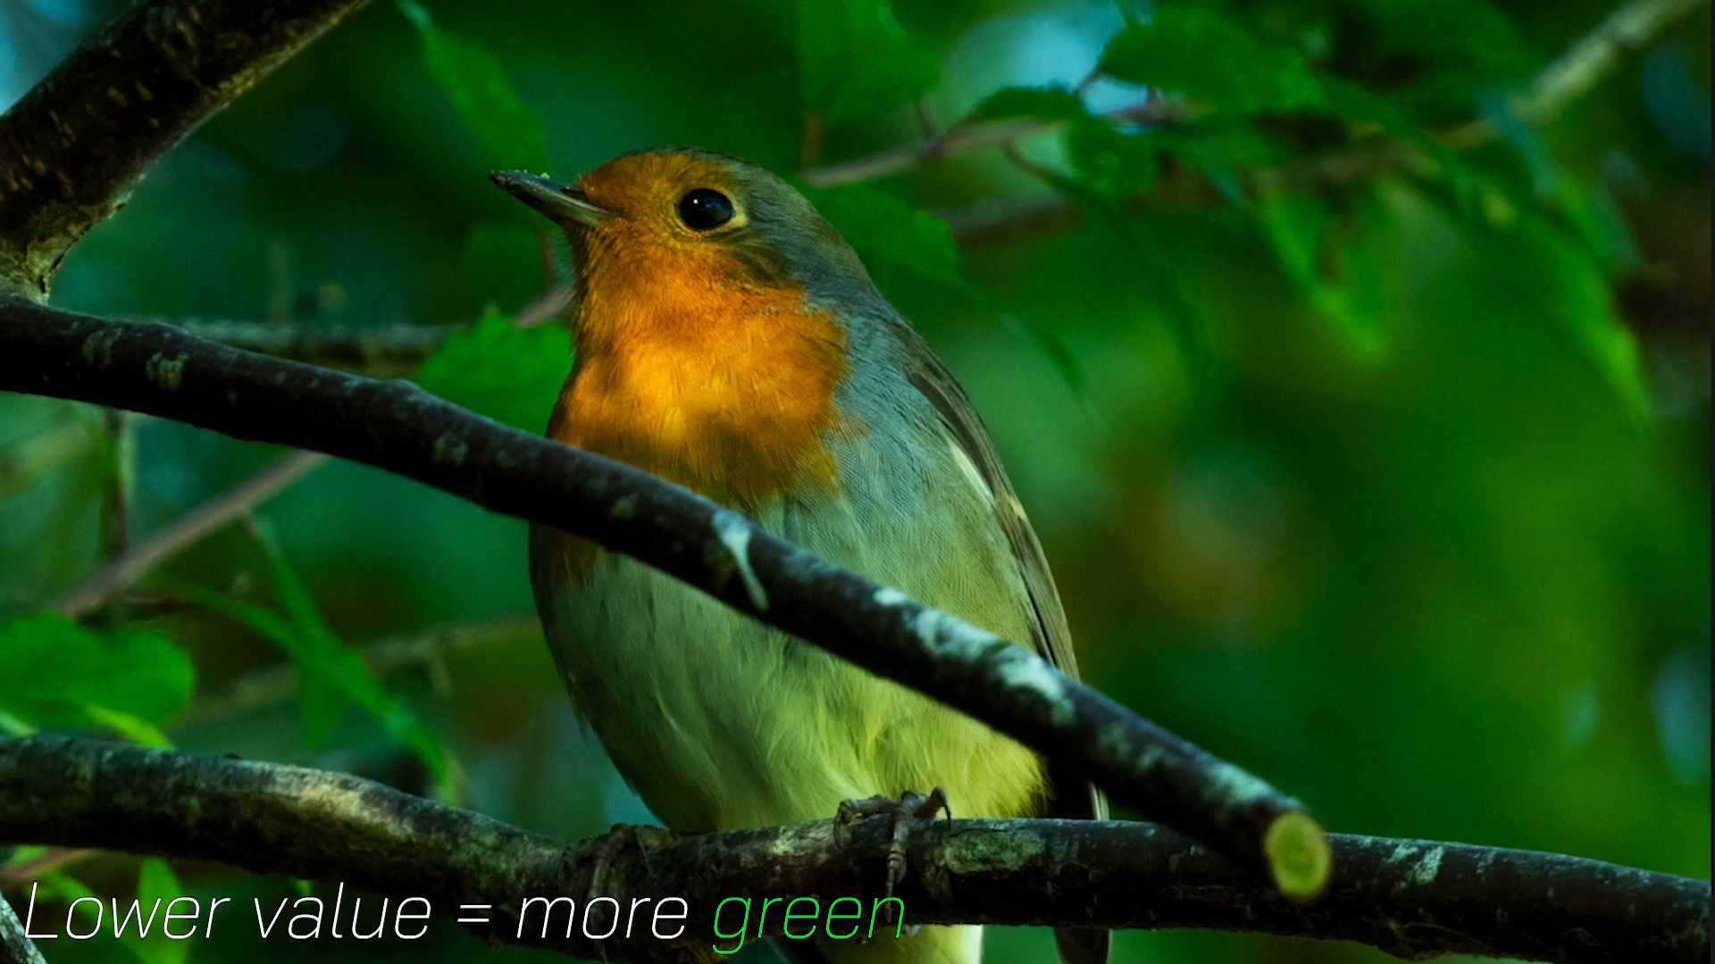
- Set the photo's Tint to +6 and its Saturation to +4
{"action": "left_click_drag", "start_coordinate": [1518, 471], "coordinate": [1571, 473]}
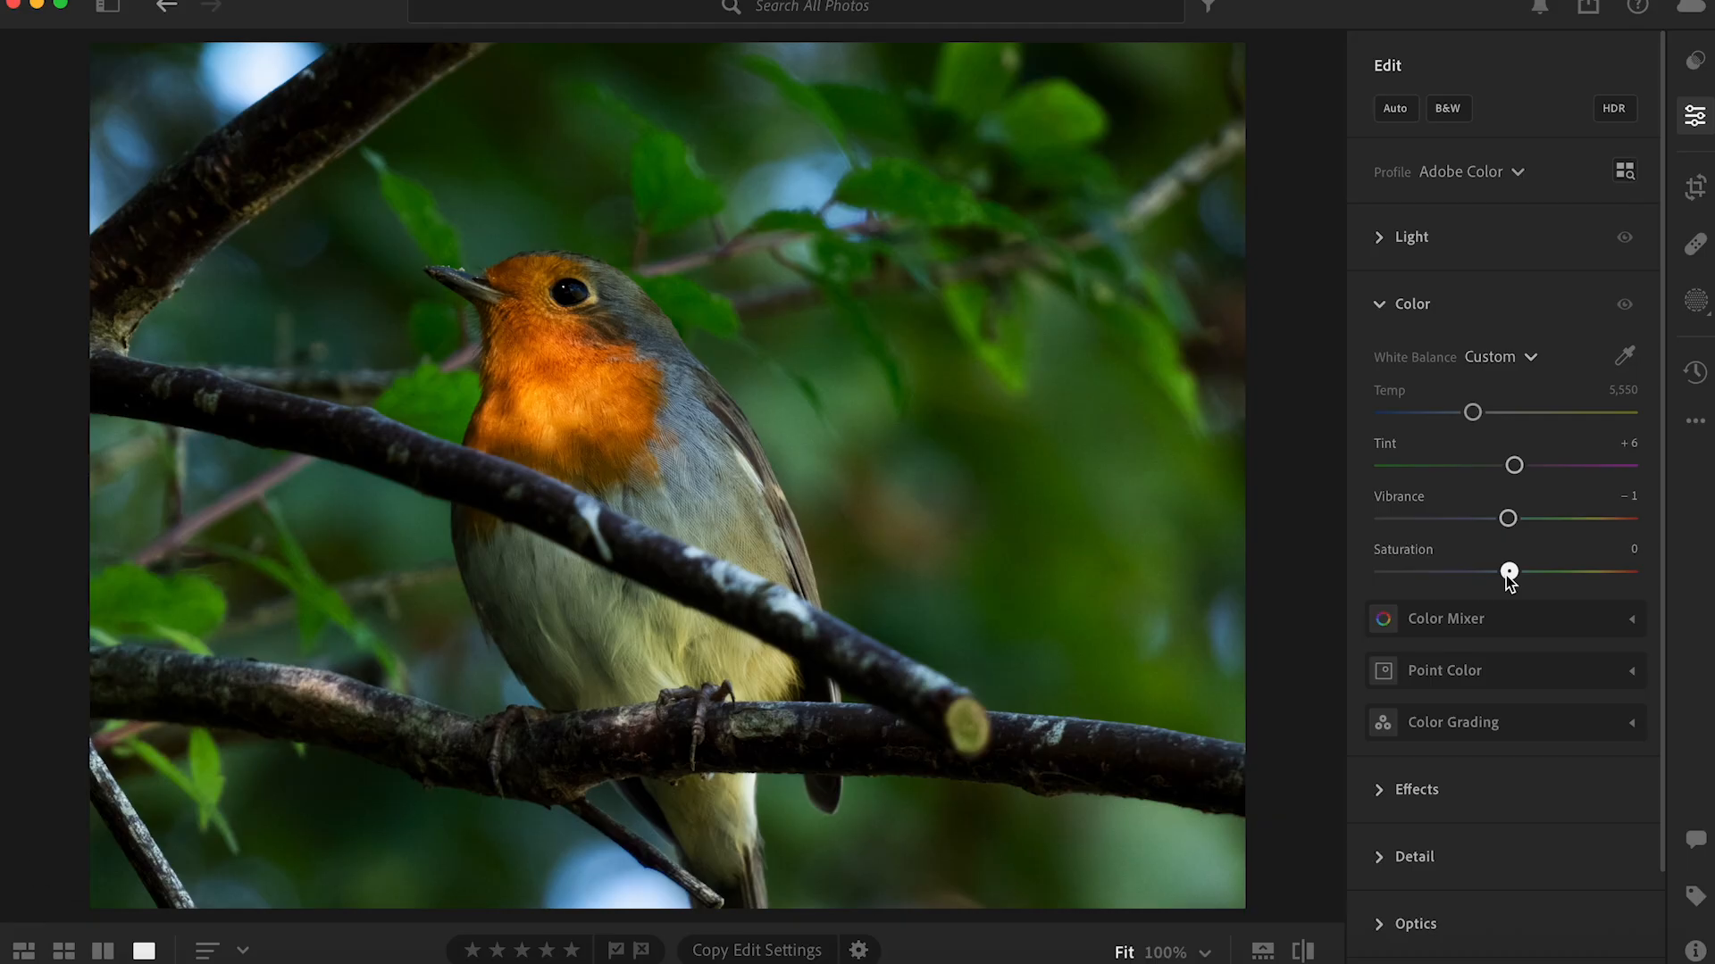
{"action": "left_click_drag", "start_coordinate": [1506, 575], "coordinate": [1543, 587]}
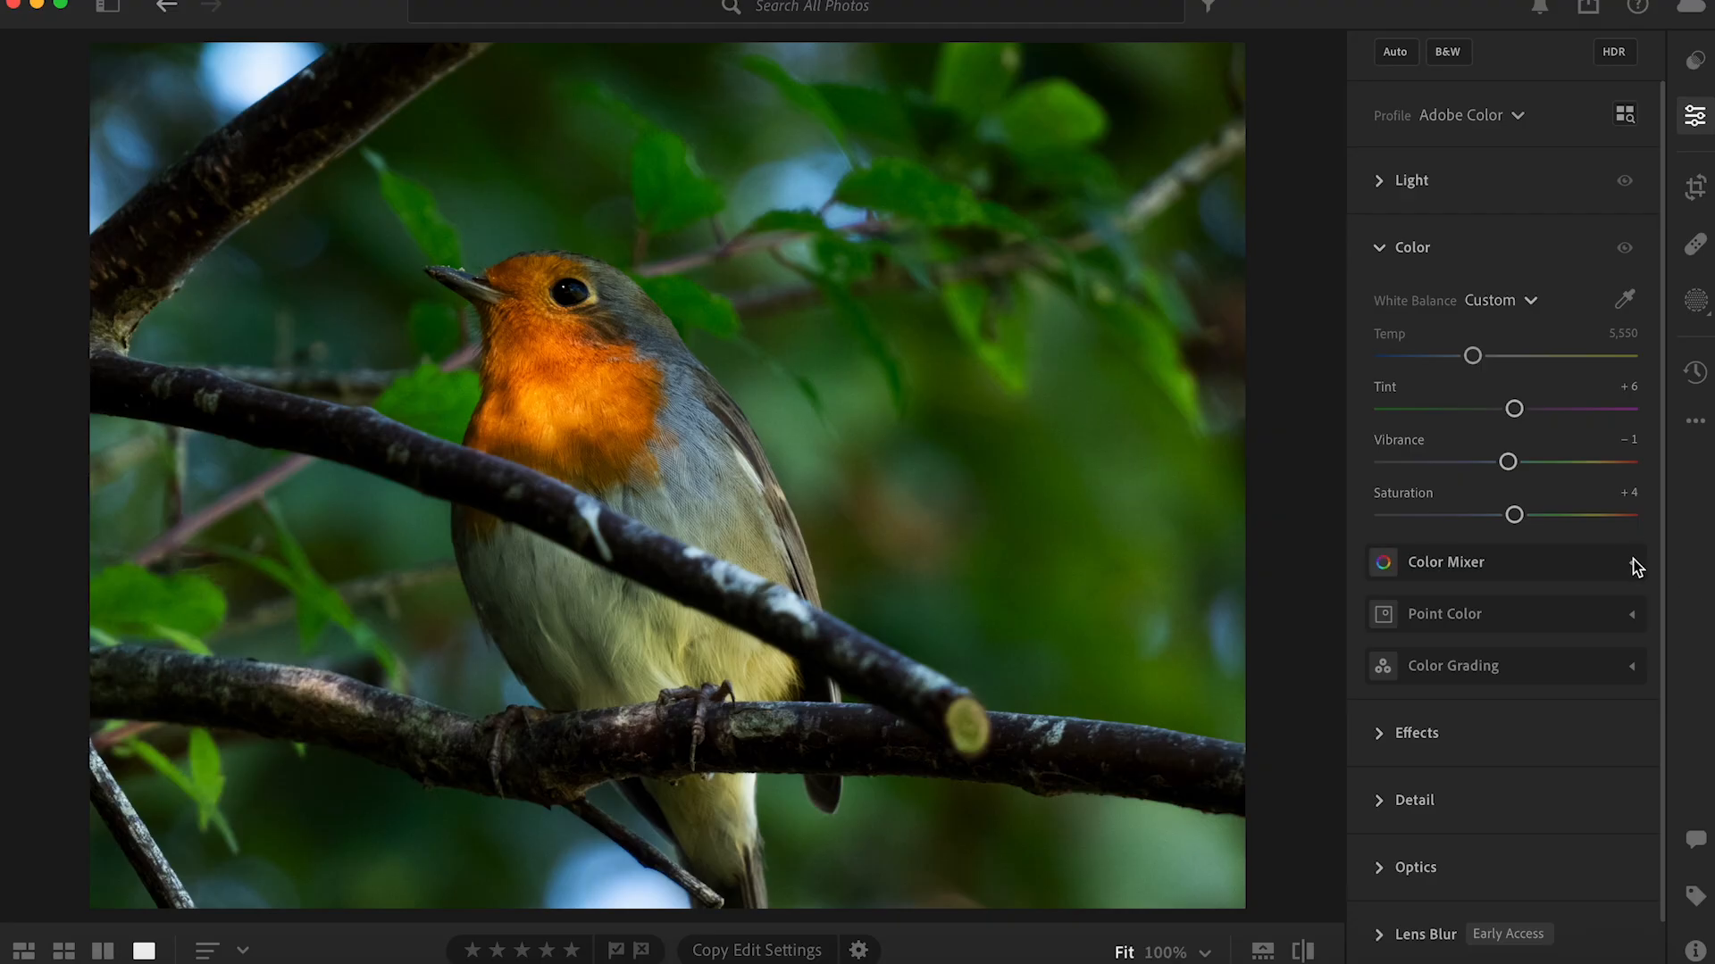
- Examine the Color Mixer's adjustments for the individual colors, from red through yellow, green, aqua, blue and purple to magenta
{"action": "left_click", "coordinate": [1633, 564]}
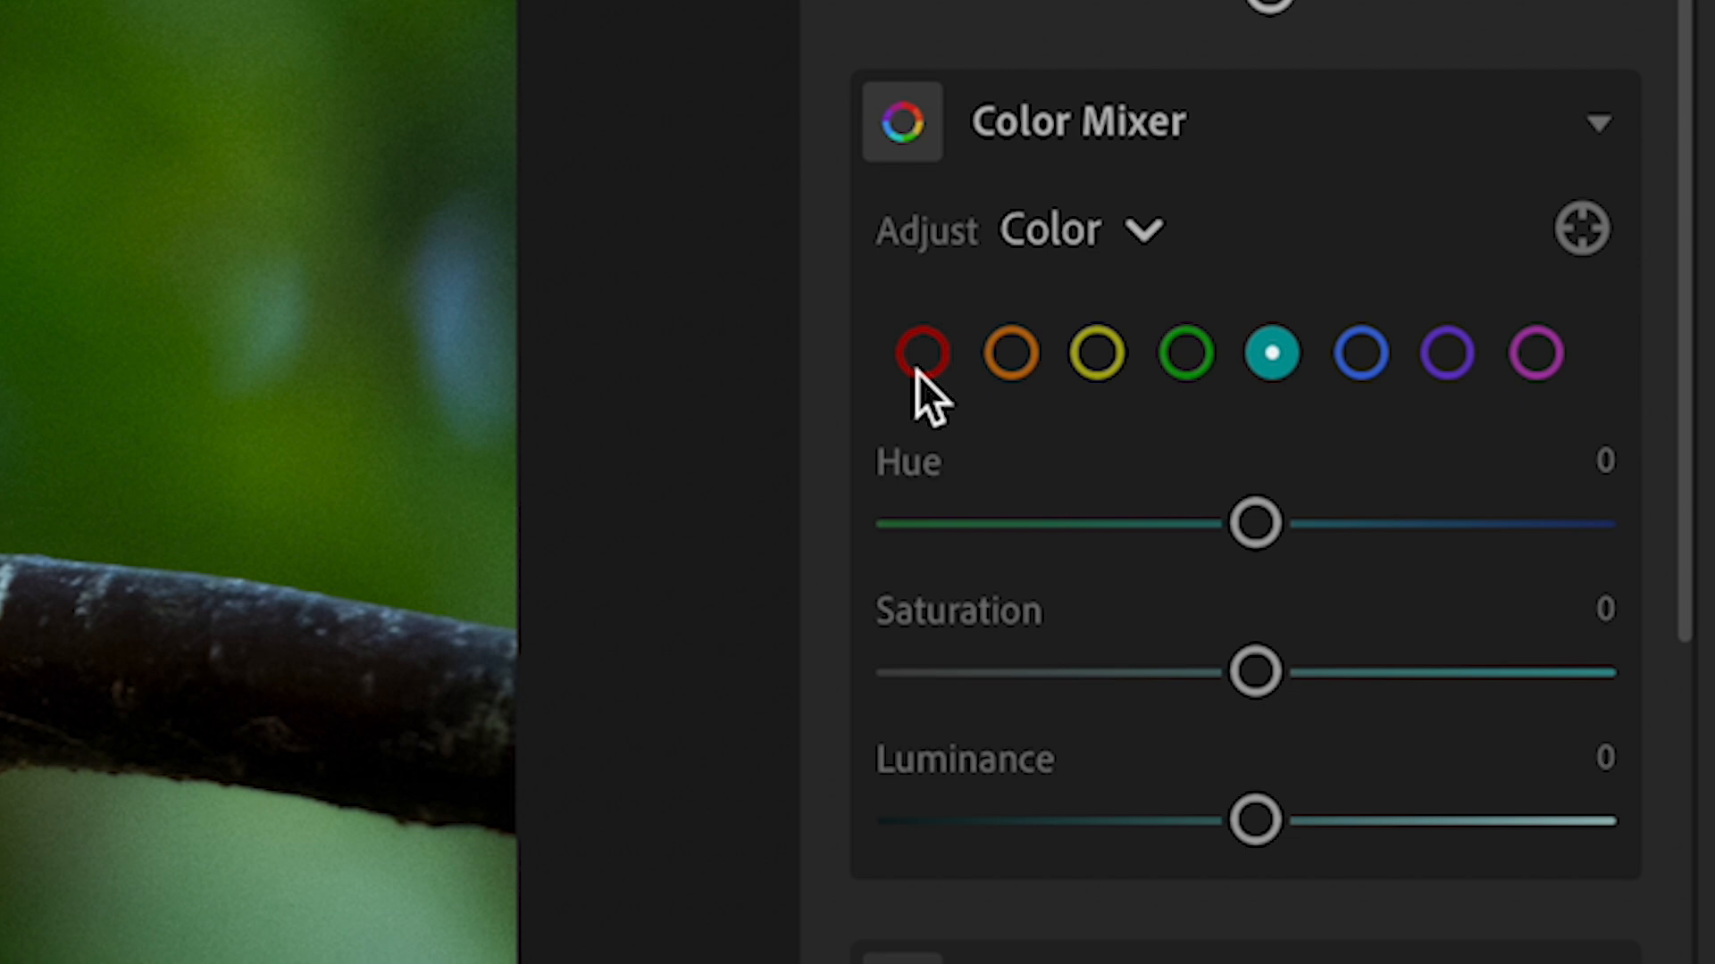
{"action": "left_click", "coordinate": [828, 280]}
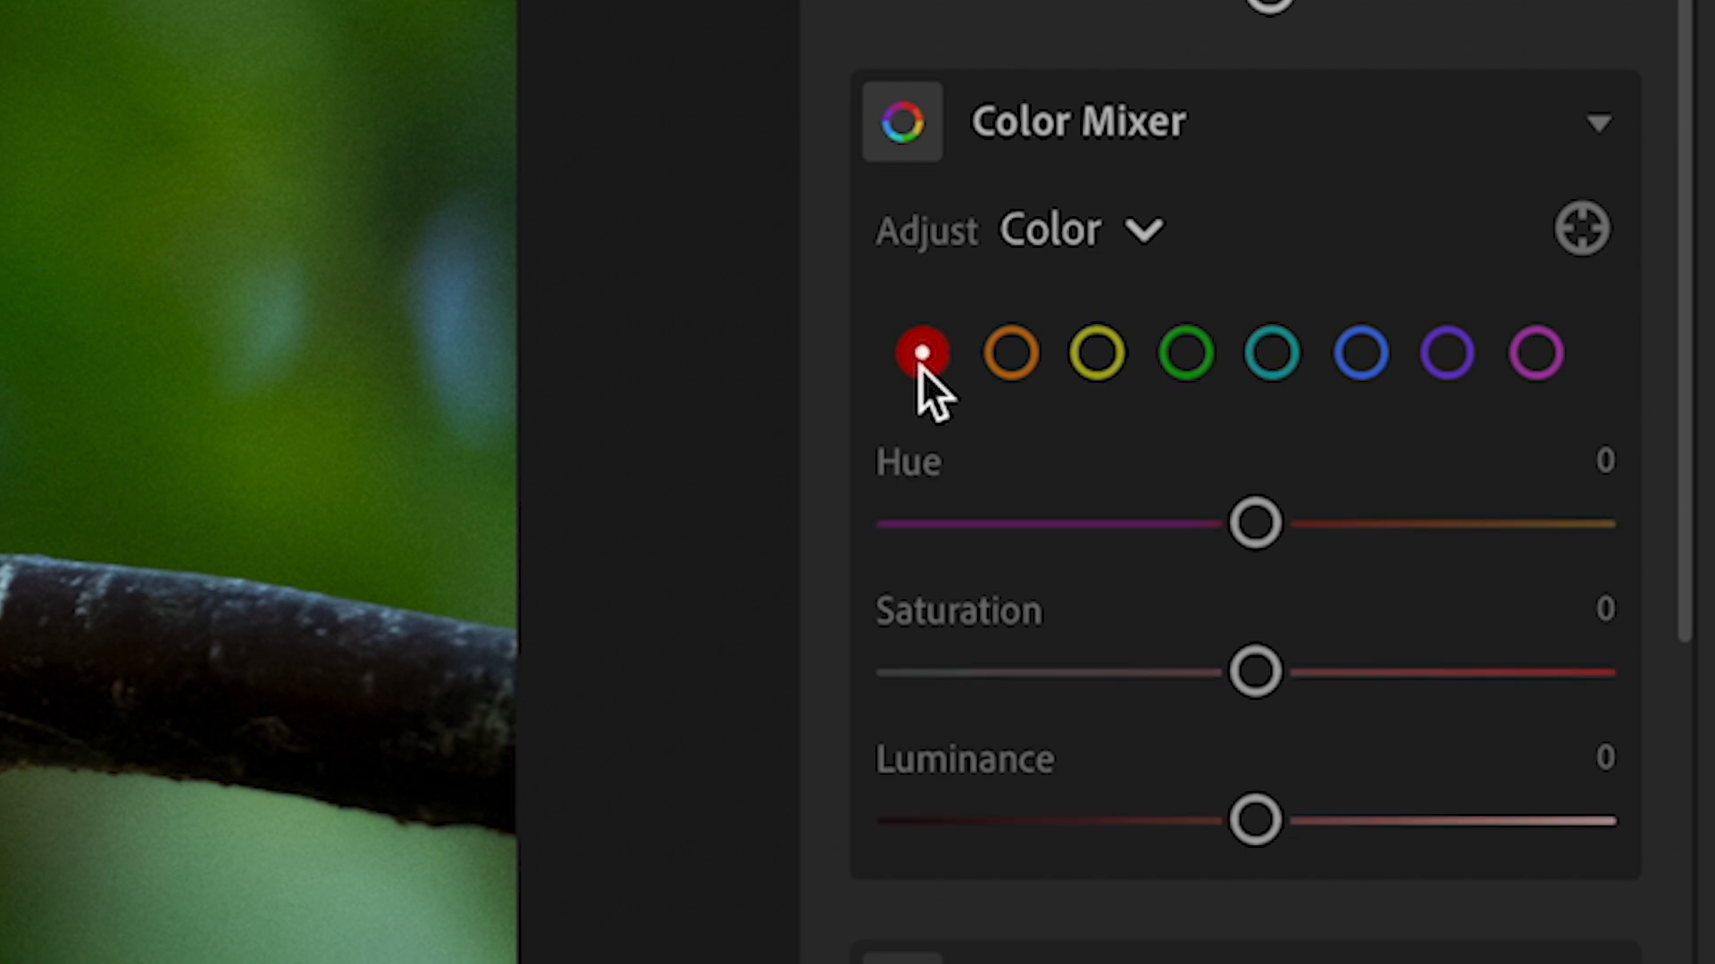
{"action": "left_click", "coordinate": [1100, 362]}
{"action": "left_click", "coordinate": [1192, 362]}
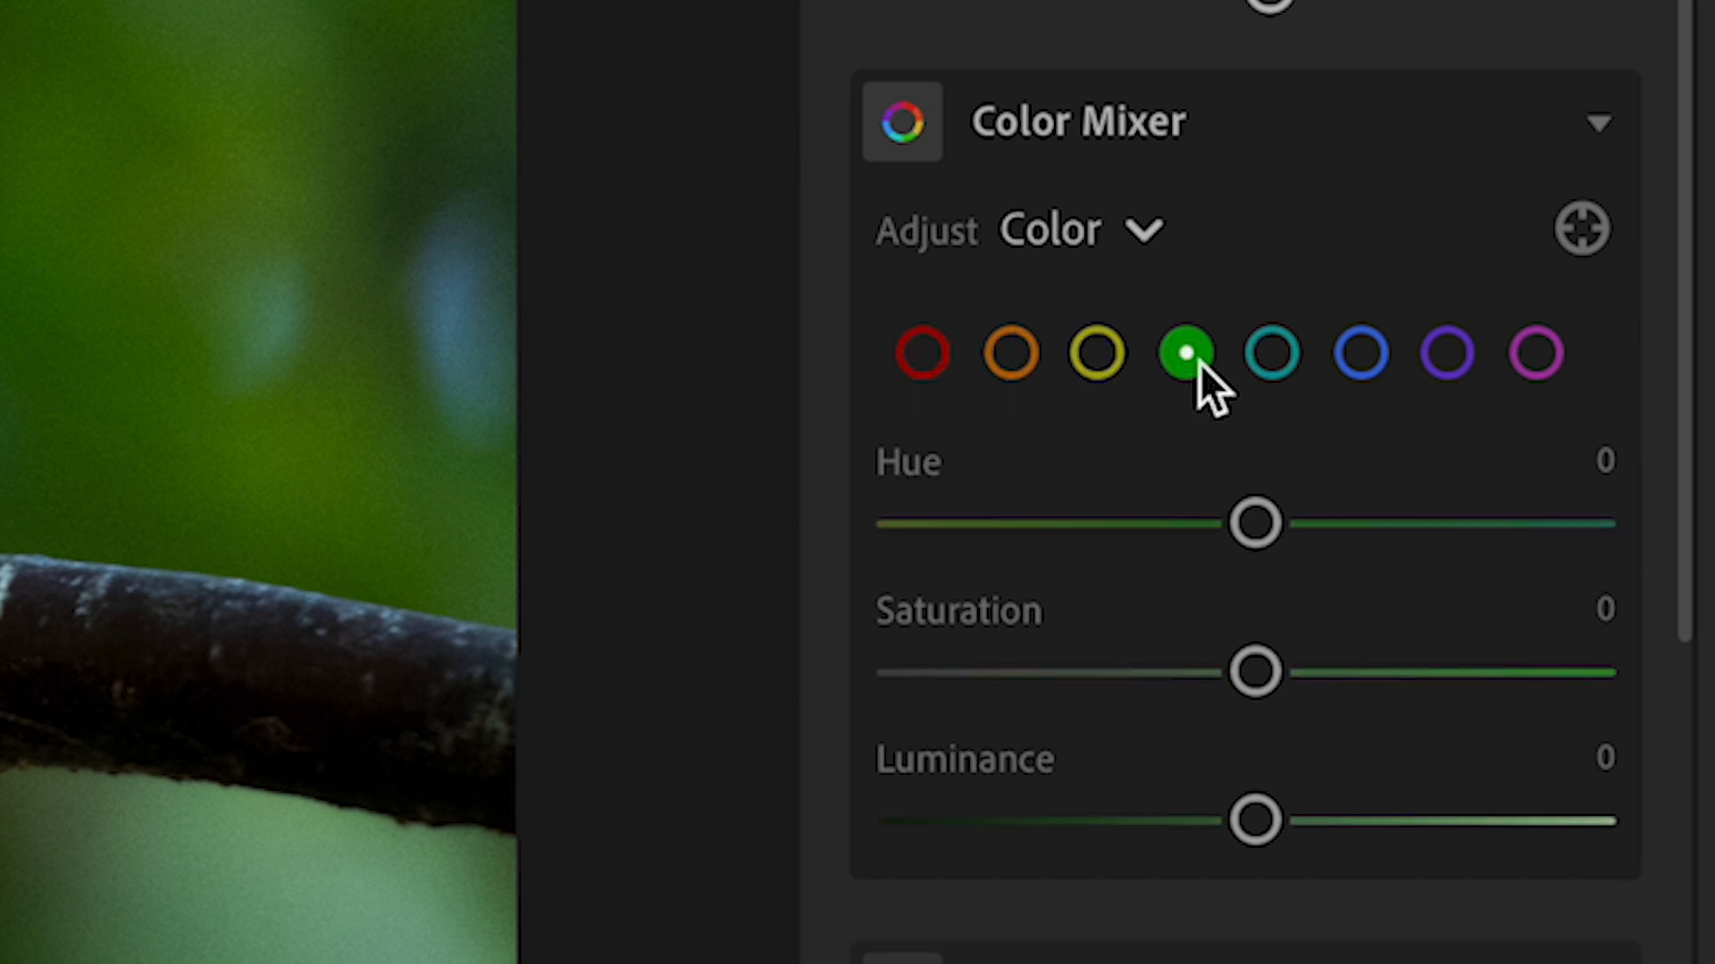
{"action": "left_click", "coordinate": [1284, 361]}
{"action": "left_click", "coordinate": [1341, 363]}
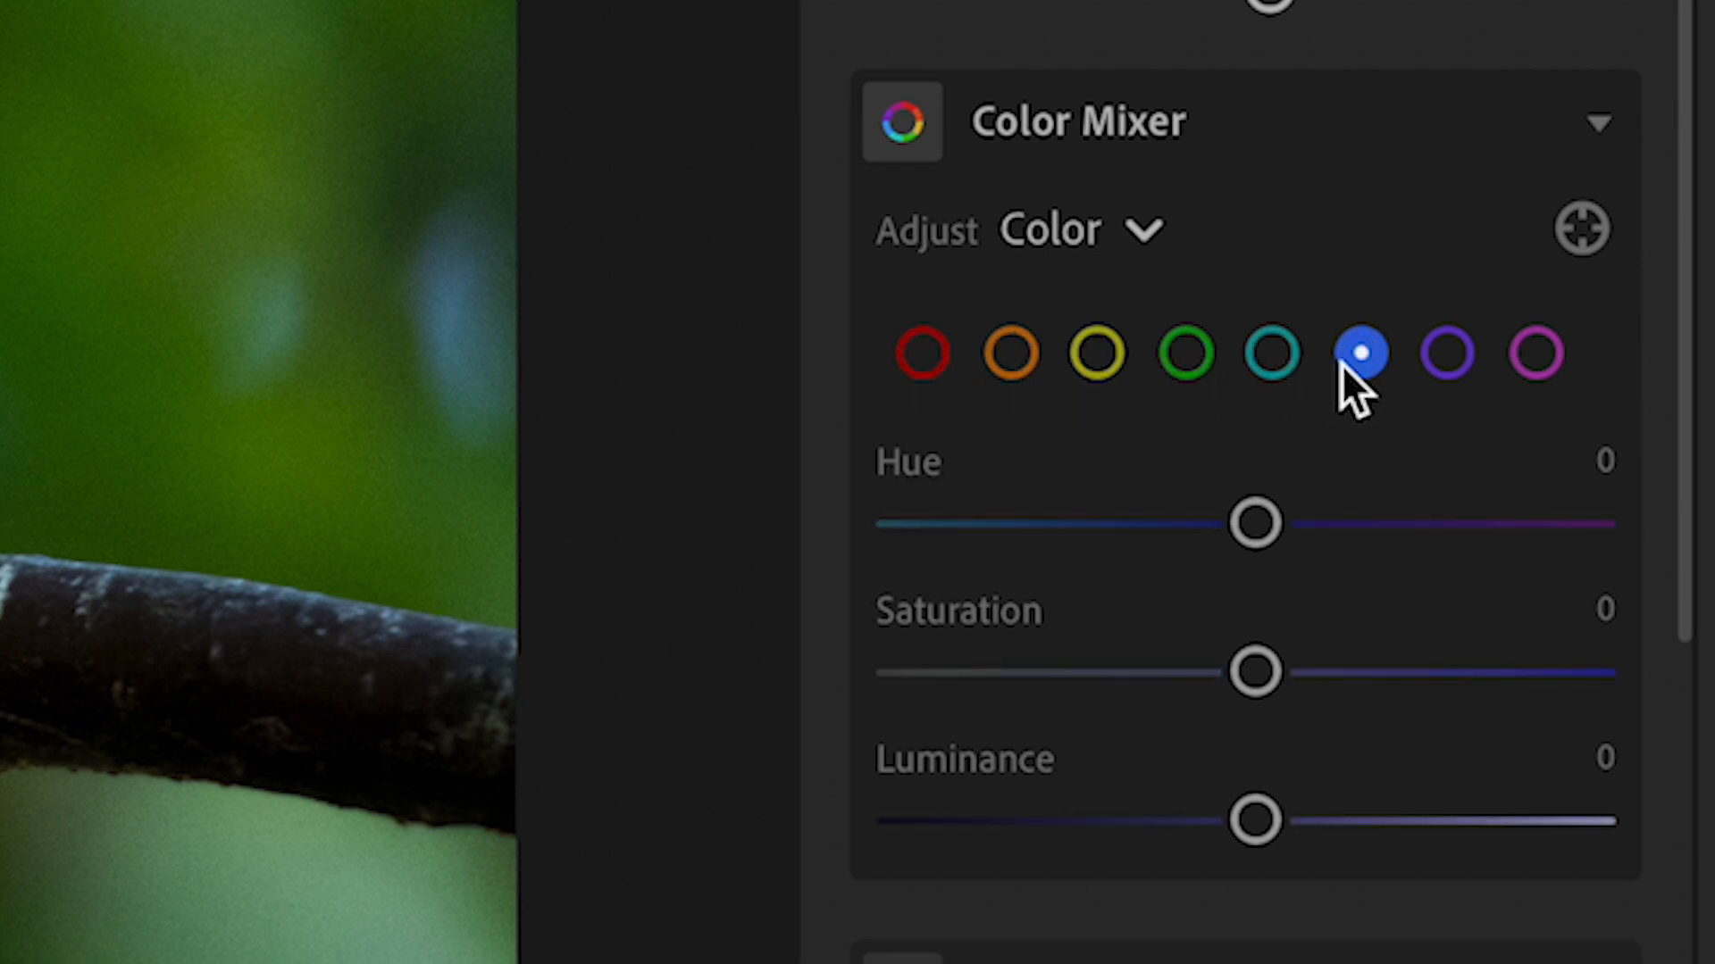
{"action": "left_click", "coordinate": [1427, 364]}
{"action": "left_click", "coordinate": [1529, 357]}
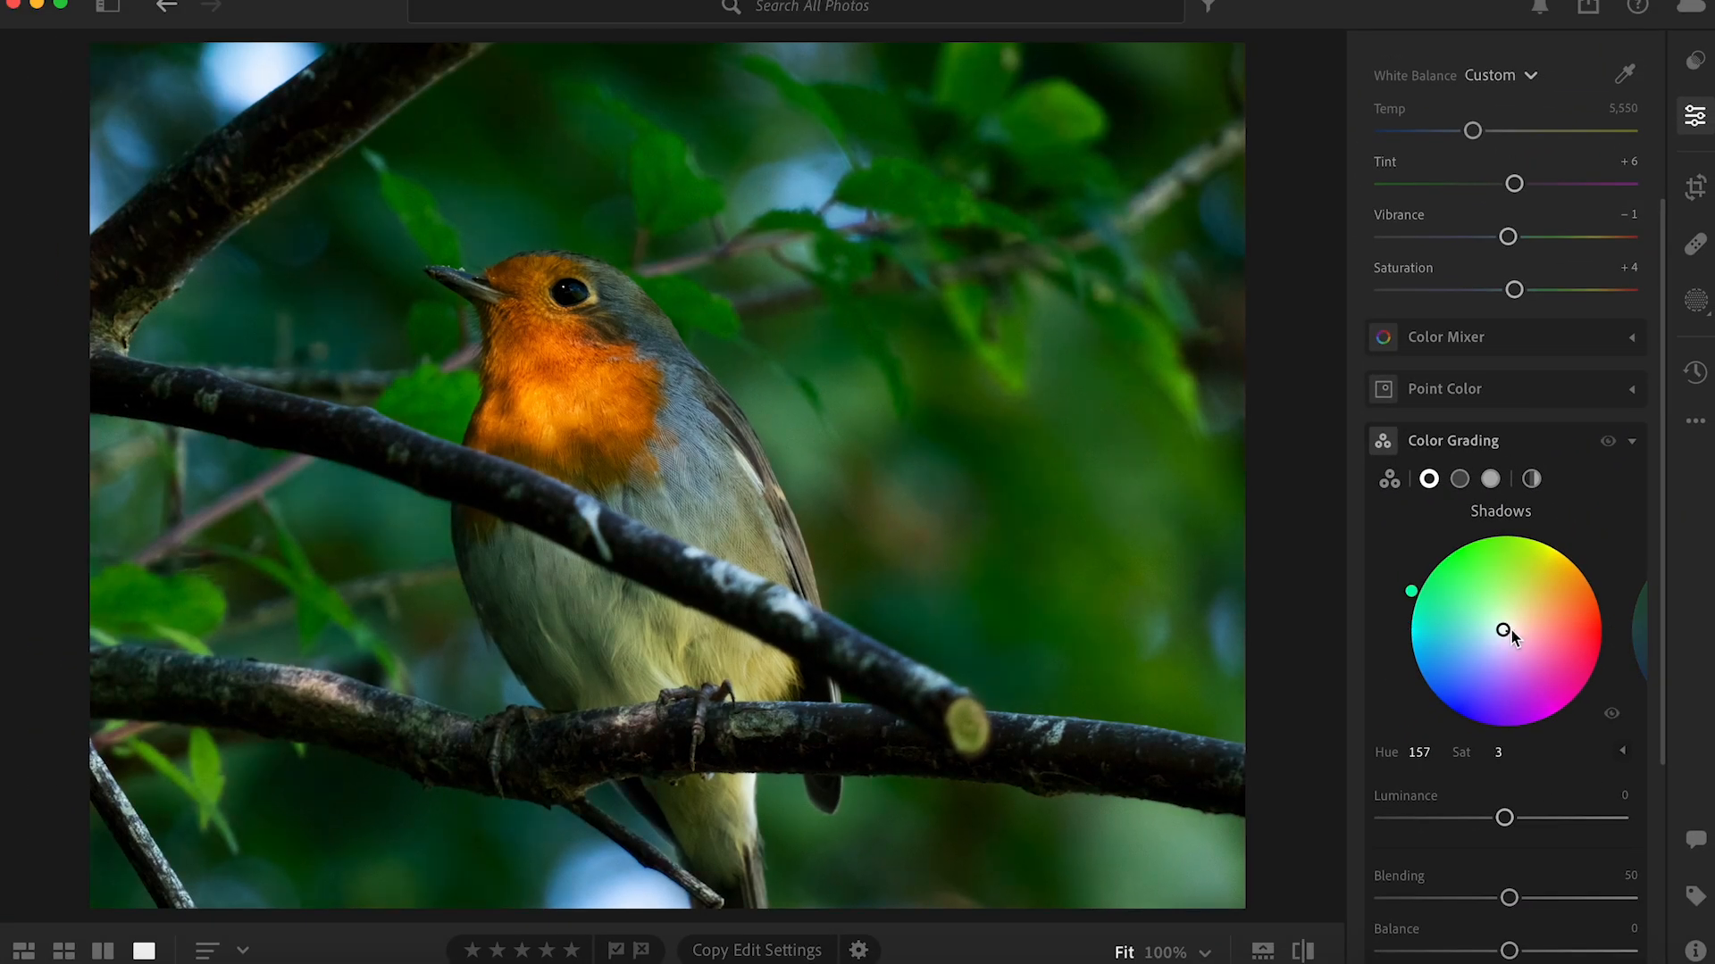
- Try out a tint on the Color Grading shadows wheel and set the shadows Luminance to −2
{"action": "mouse_move", "coordinate": [1510, 631]}
{"action": "left_mouse_down"}
{"action": "mouse_move", "coordinate": [1465, 611]}
{"action": "mouse_move", "coordinate": [1460, 661]}
{"action": "mouse_move", "coordinate": [1530, 631]}
{"action": "left_mouse_up"}
{"action": "left_click", "coordinate": [1641, 629]}
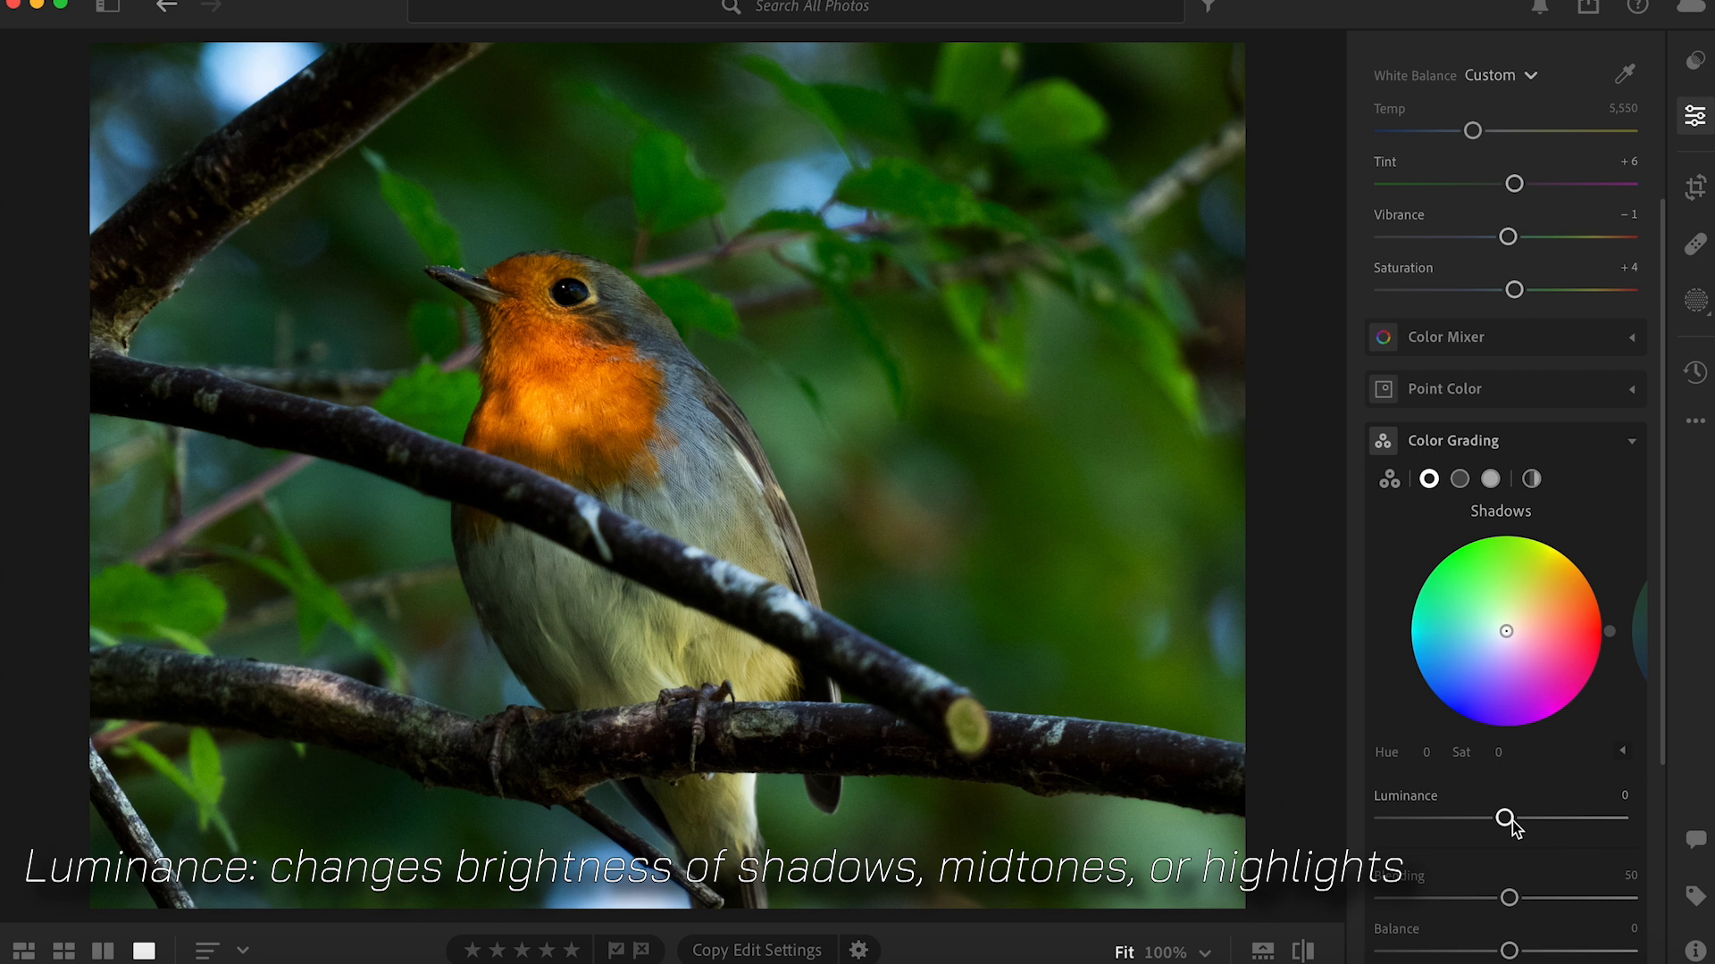
{"action": "mouse_move", "coordinate": [1507, 822]}
{"action": "left_click_drag", "start_coordinate": [1505, 822], "coordinate": [1507, 826]}
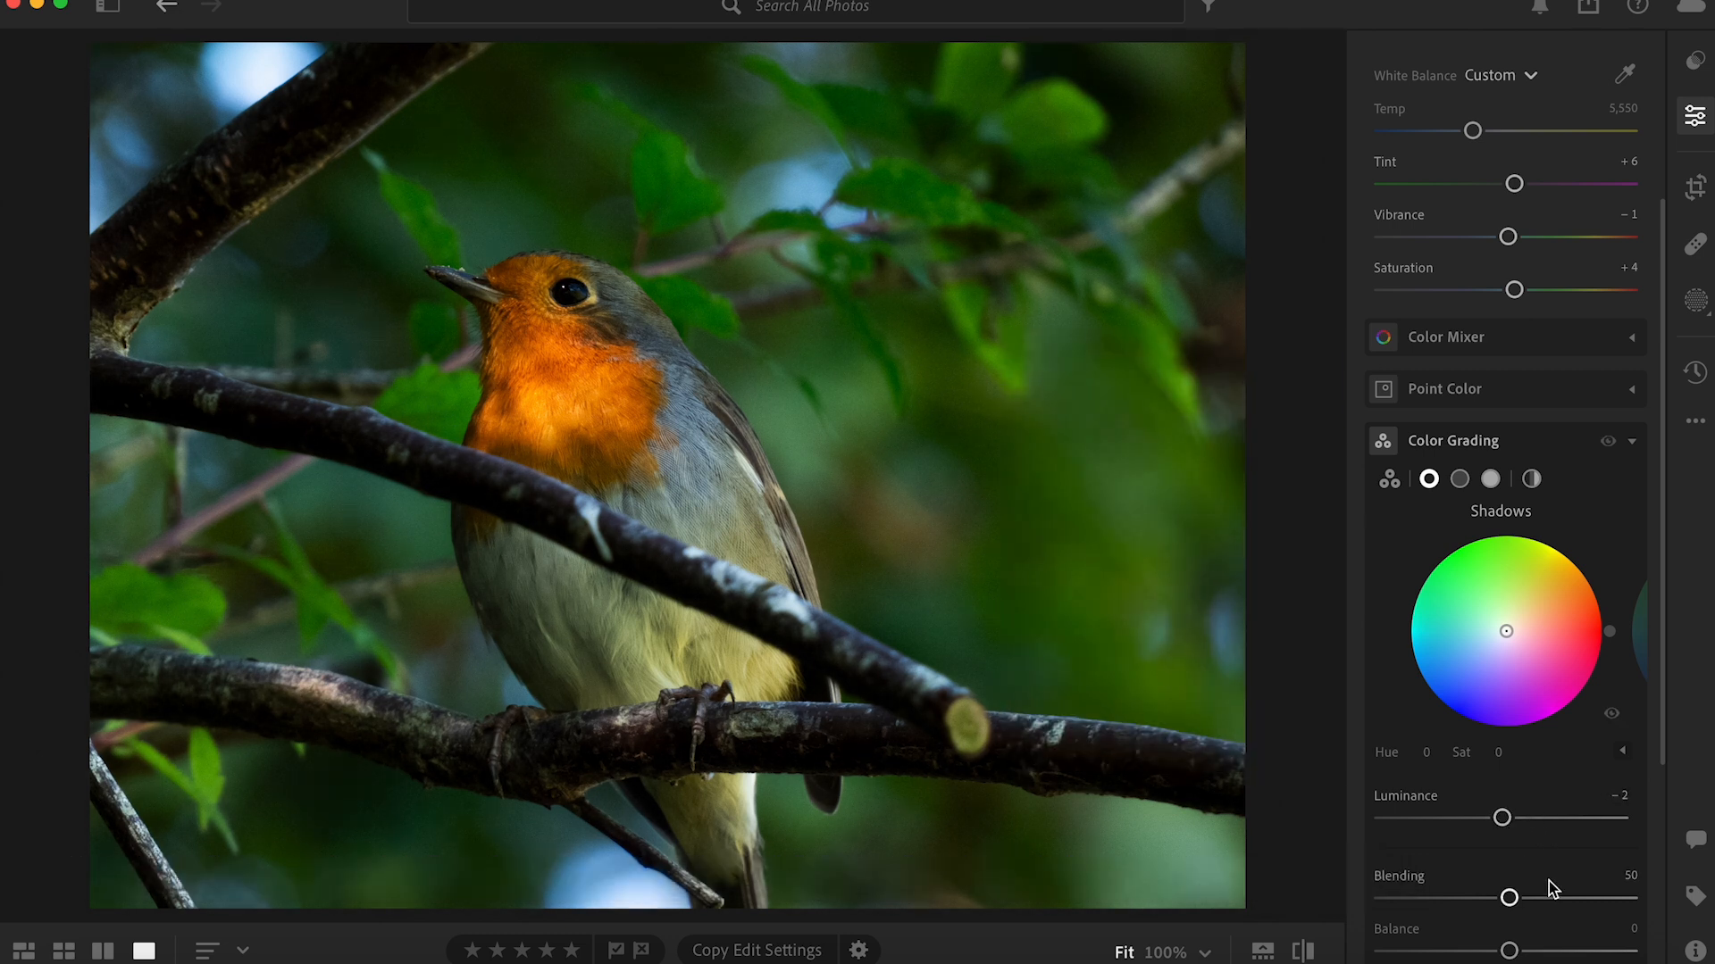
{"action": "scroll", "coordinate": [1549, 880], "scroll_direction": "down", "scroll_amount": 1}
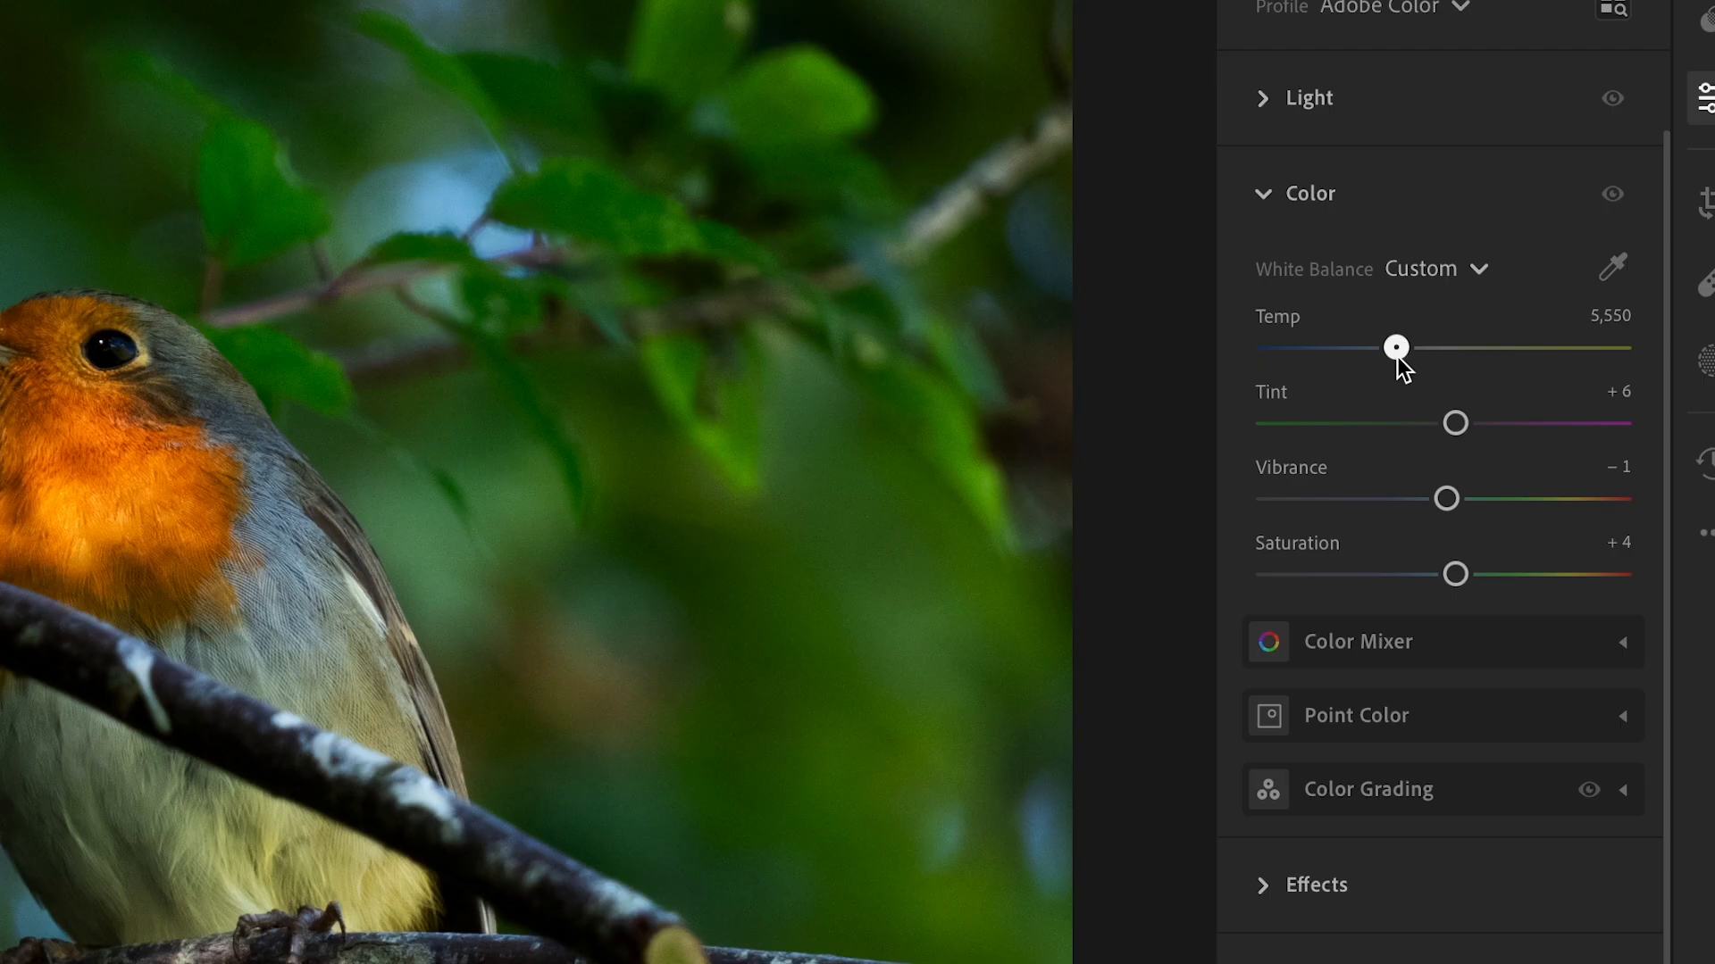
- Set the photo's basic color values to Temp 6,847, Tint +29, Vibrance +14 and Saturation −9
{"action": "left_click_drag", "start_coordinate": [1396, 357], "coordinate": [1436, 359]}
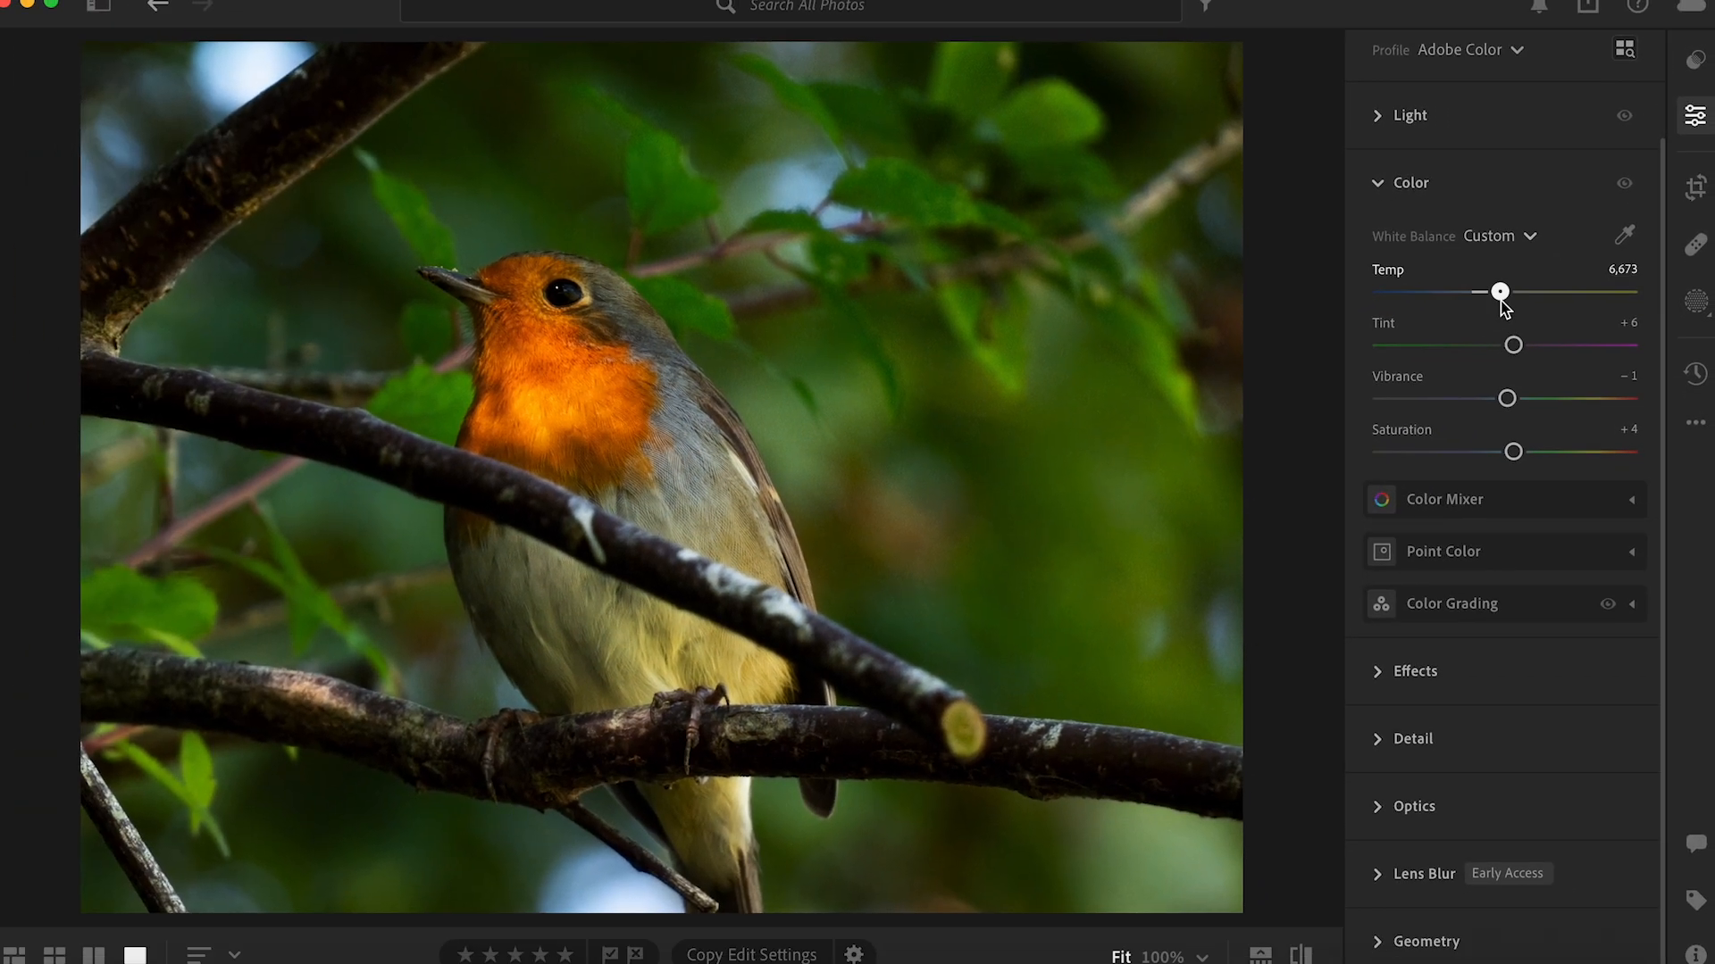
{"action": "left_click_drag", "start_coordinate": [1503, 306], "coordinate": [1505, 306]}
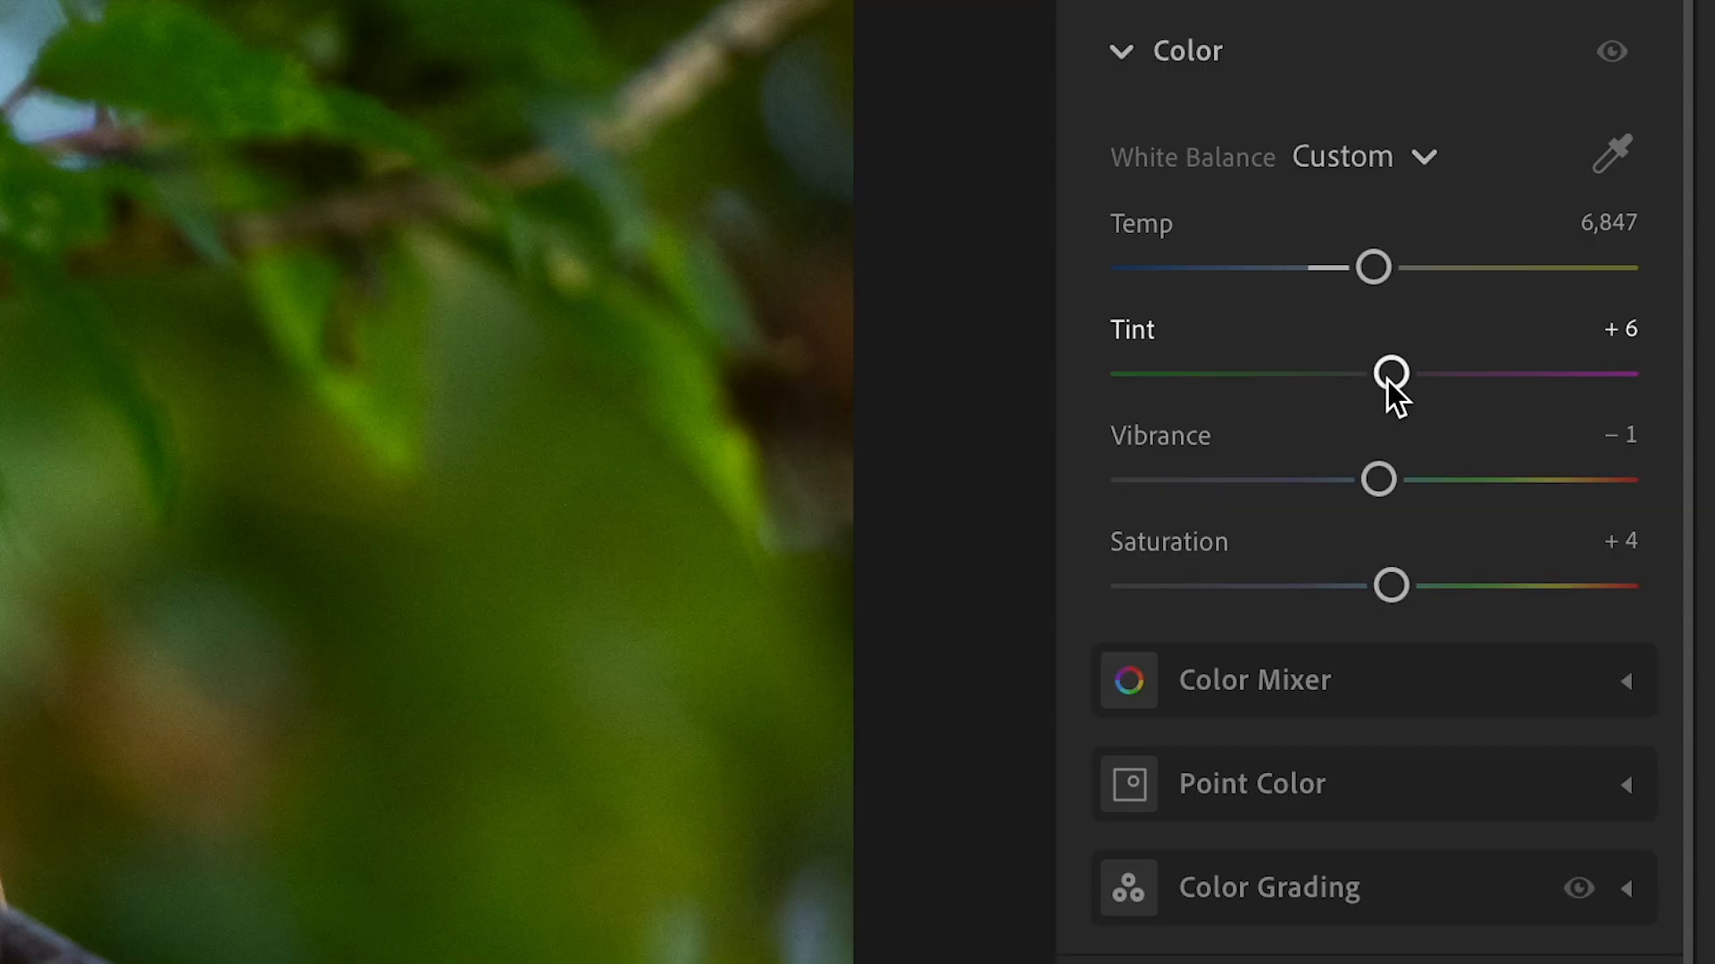
{"action": "left_click_drag", "start_coordinate": [1390, 378], "coordinate": [1450, 373]}
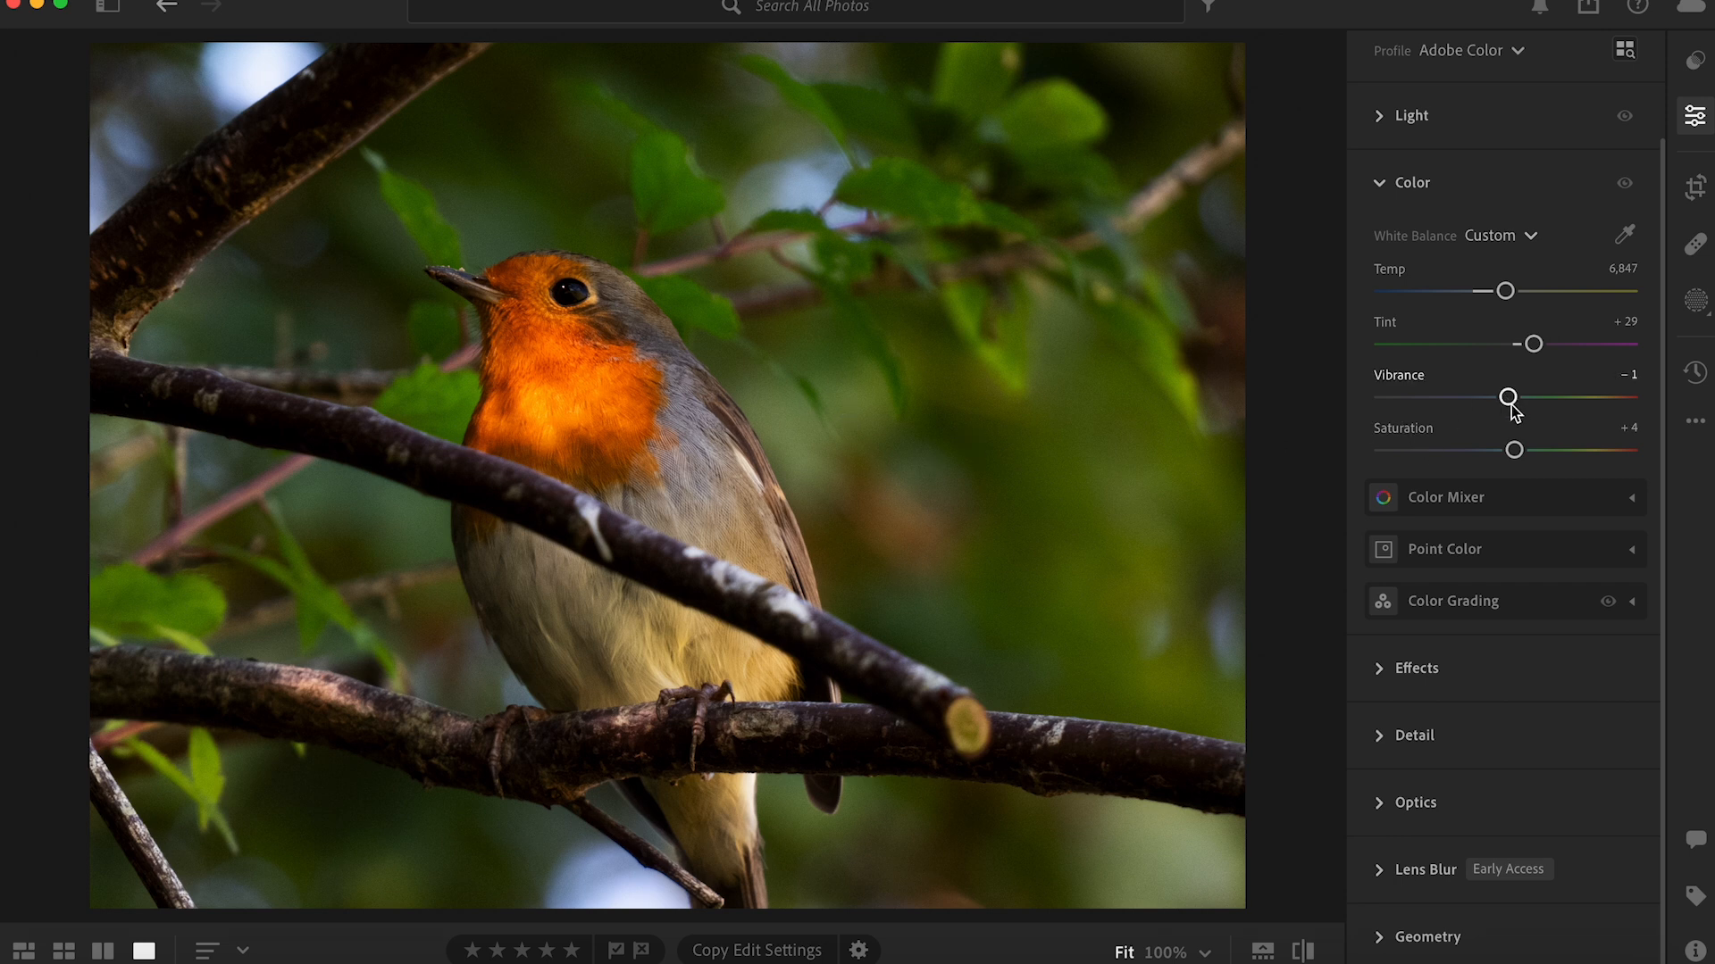
{"action": "left_click_drag", "start_coordinate": [1518, 399], "coordinate": [1529, 400]}
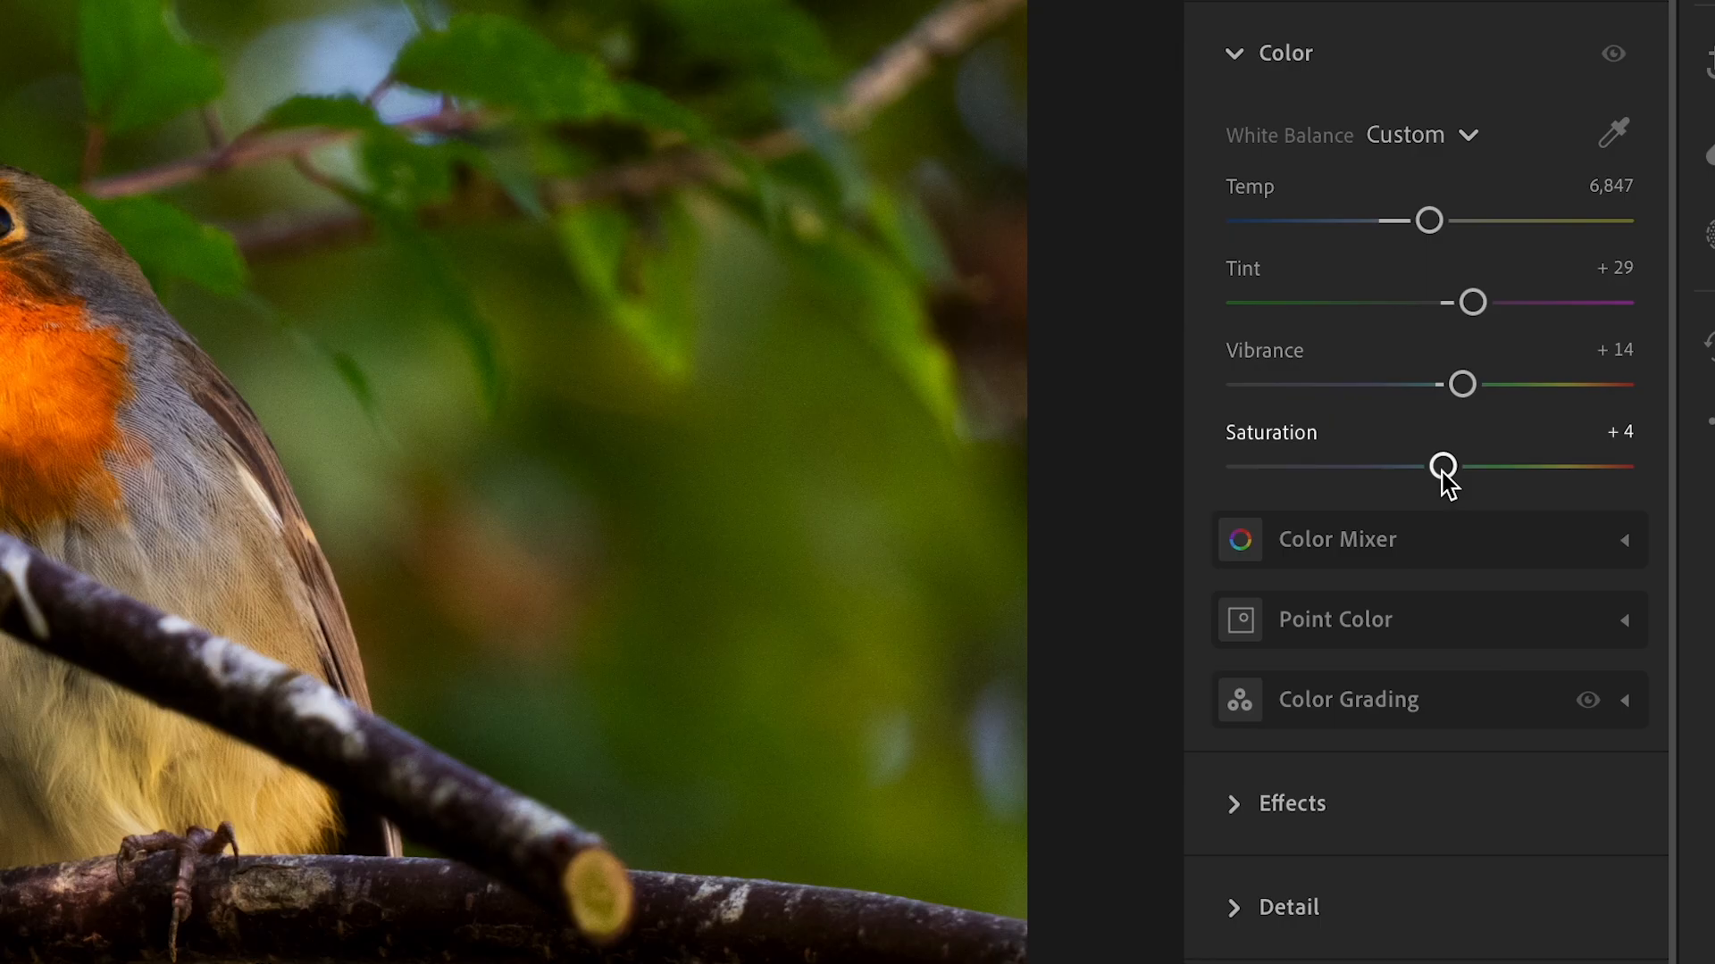
{"action": "left_click_drag", "start_coordinate": [1441, 468], "coordinate": [1479, 457]}
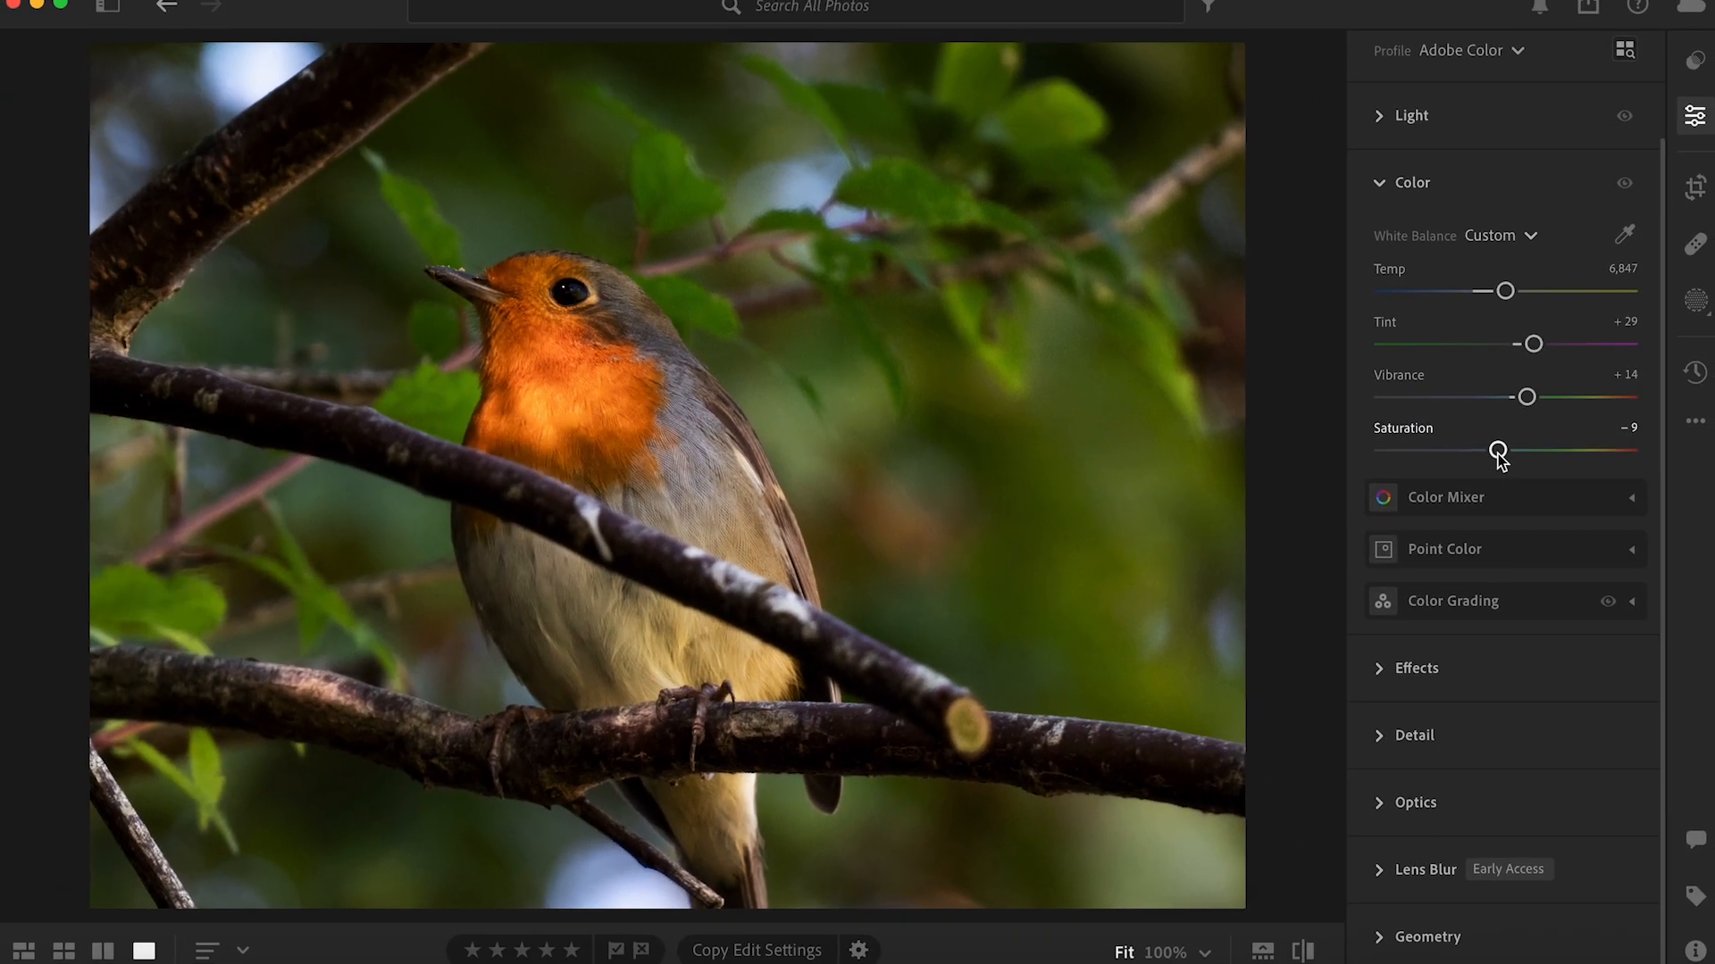
- In the Color Mixer, set the red Hue to −55 and lower the red Luminance
{"action": "left_click", "coordinate": [1631, 498]}
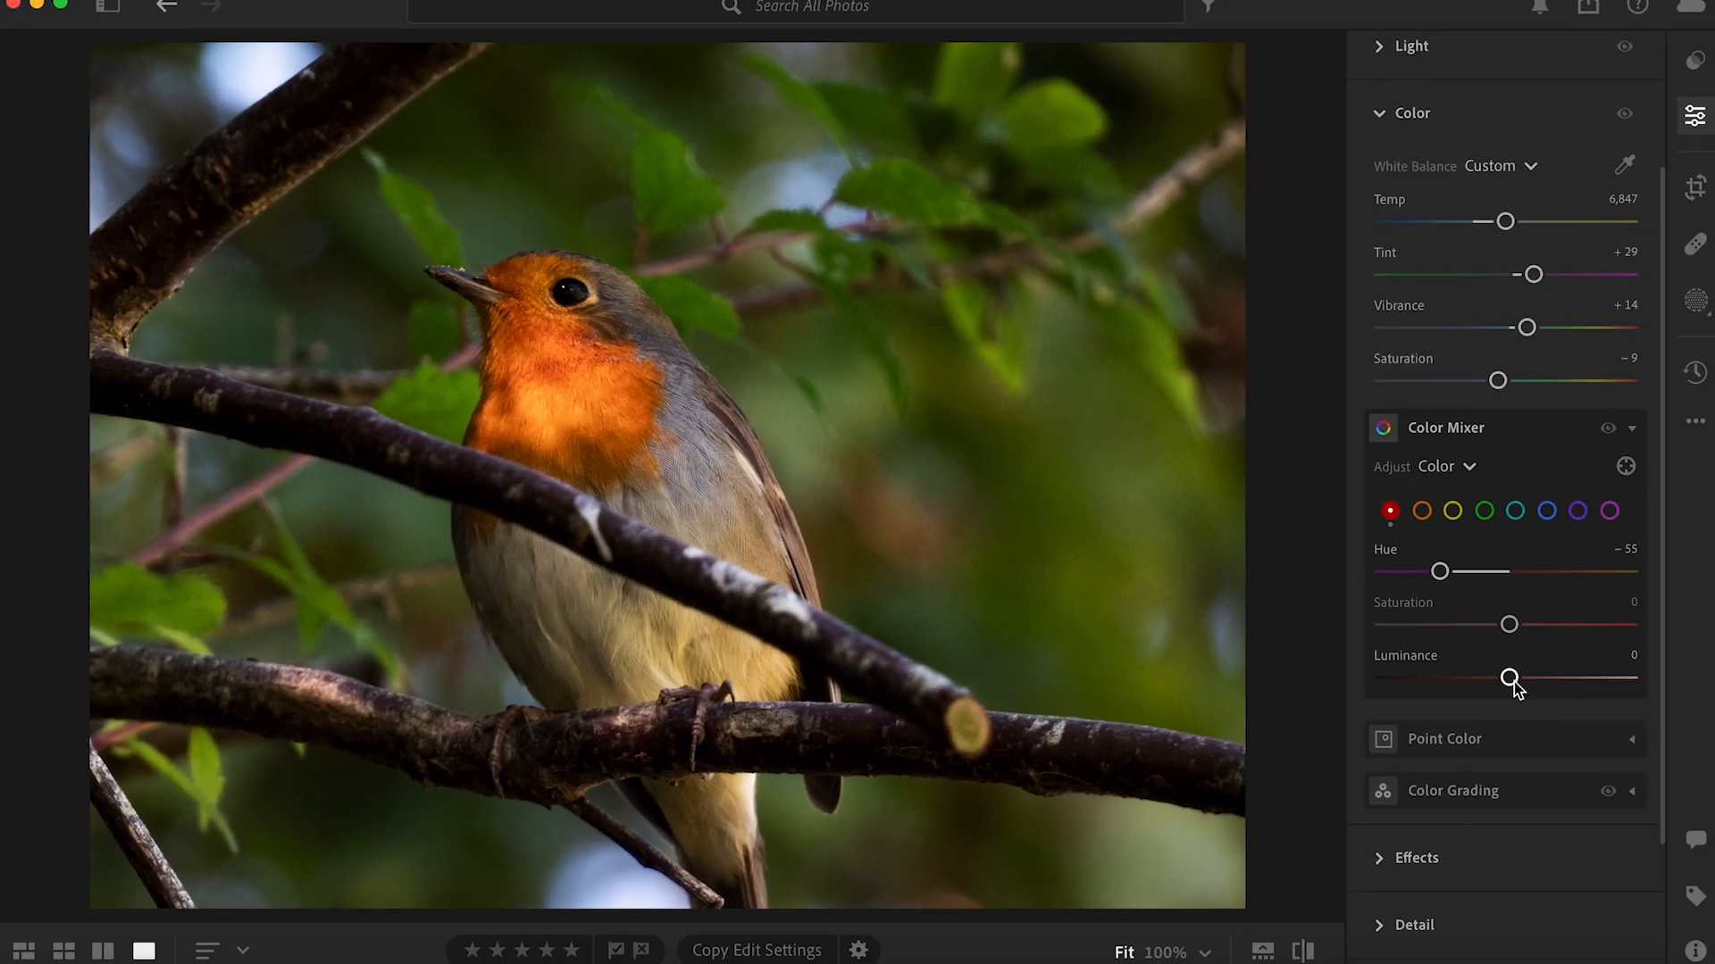
{"action": "left_click_drag", "start_coordinate": [1509, 681], "coordinate": [1421, 681]}
{"action": "left_click_drag", "start_coordinate": [1234, 614], "coordinate": [1229, 614]}
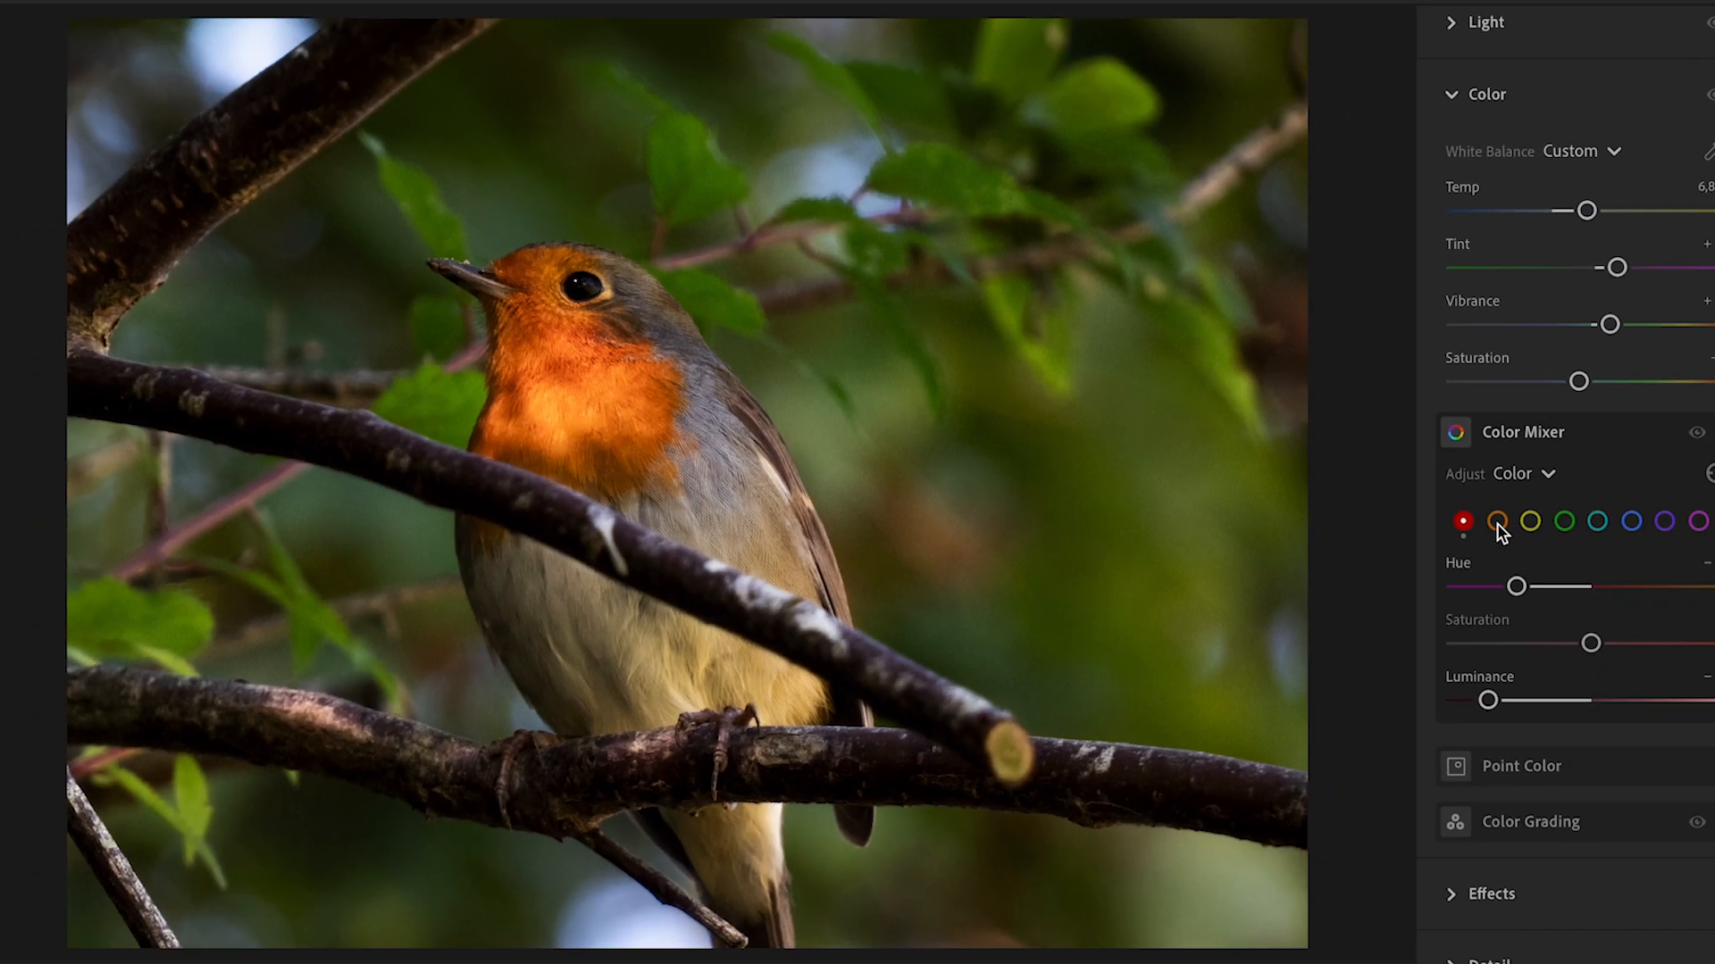
- Adjust orange in the Color Mixer with Hue −28, Saturation +35 and a slightly raised Luminance
{"action": "left_click", "coordinate": [1422, 510]}
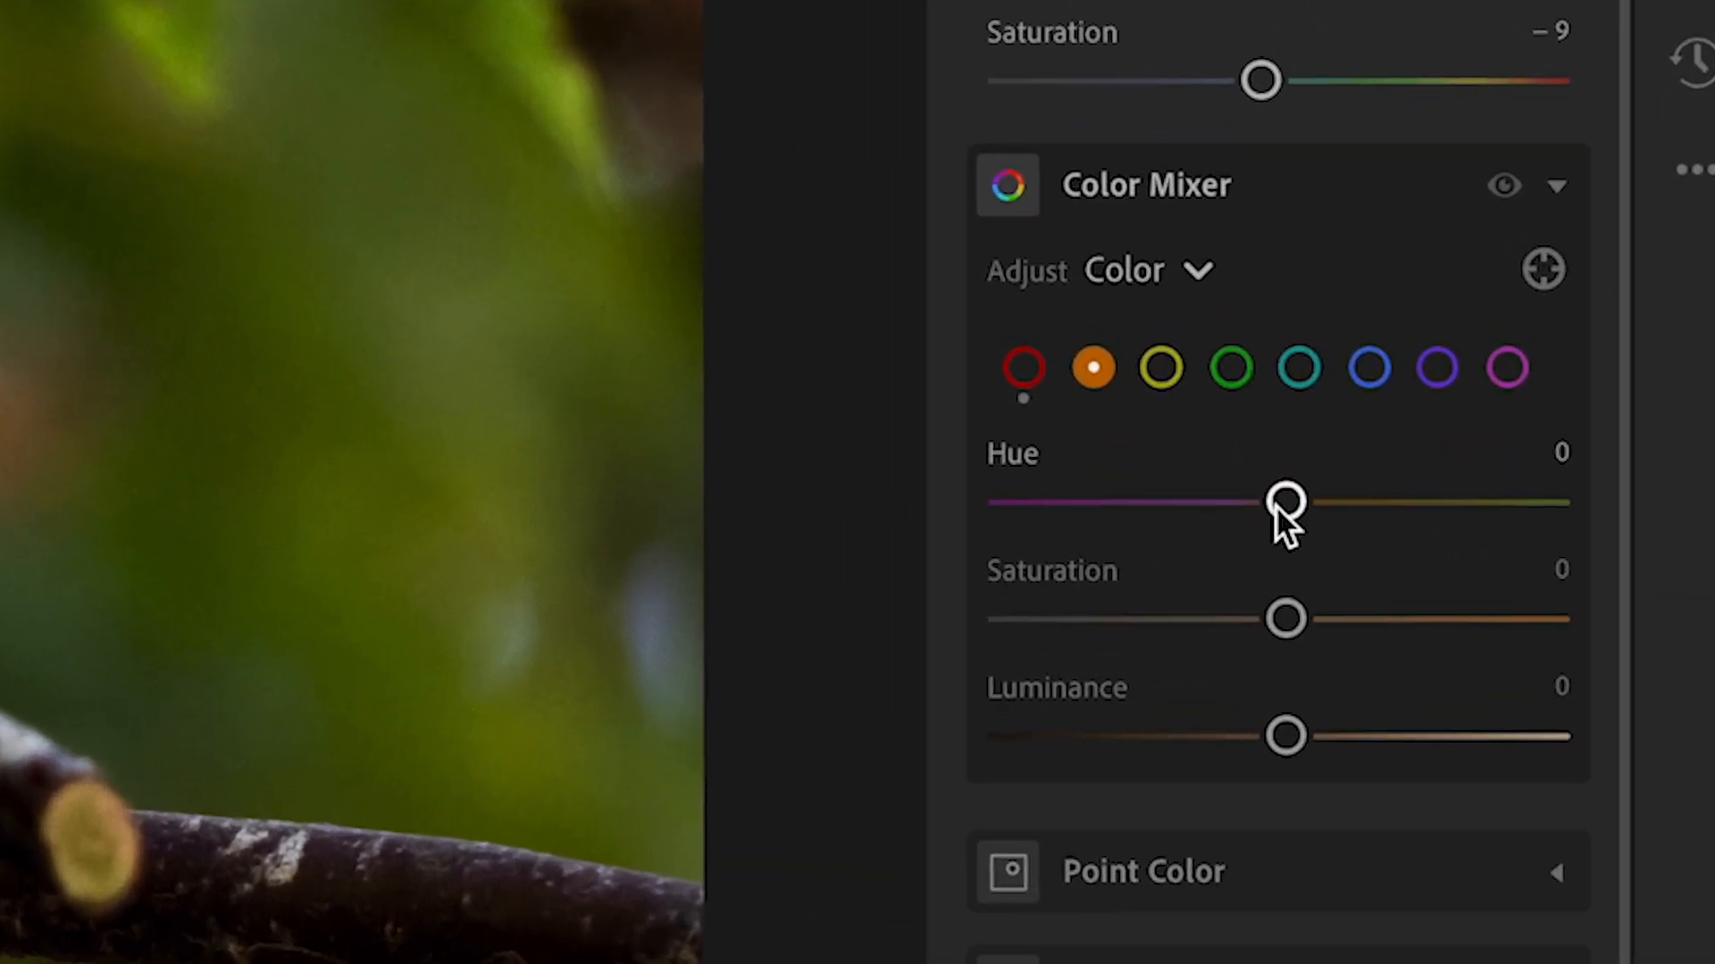
{"action": "left_click_drag", "start_coordinate": [1279, 506], "coordinate": [1175, 506]}
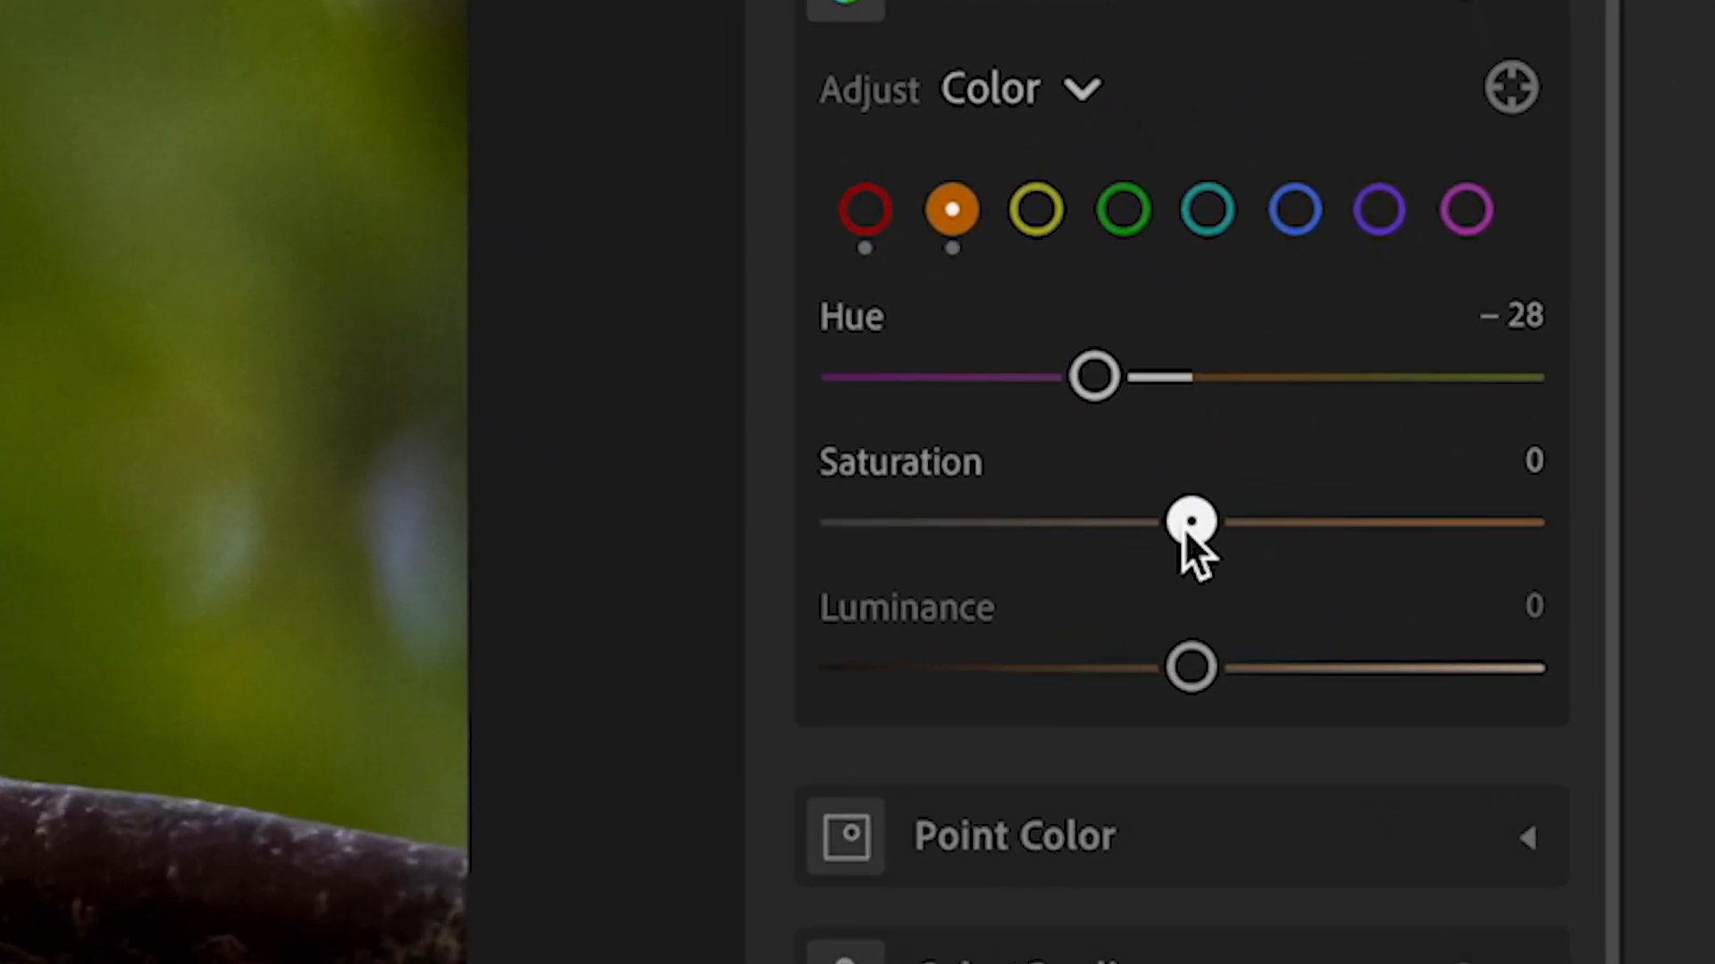
{"action": "left_click_drag", "start_coordinate": [1188, 532], "coordinate": [1271, 535]}
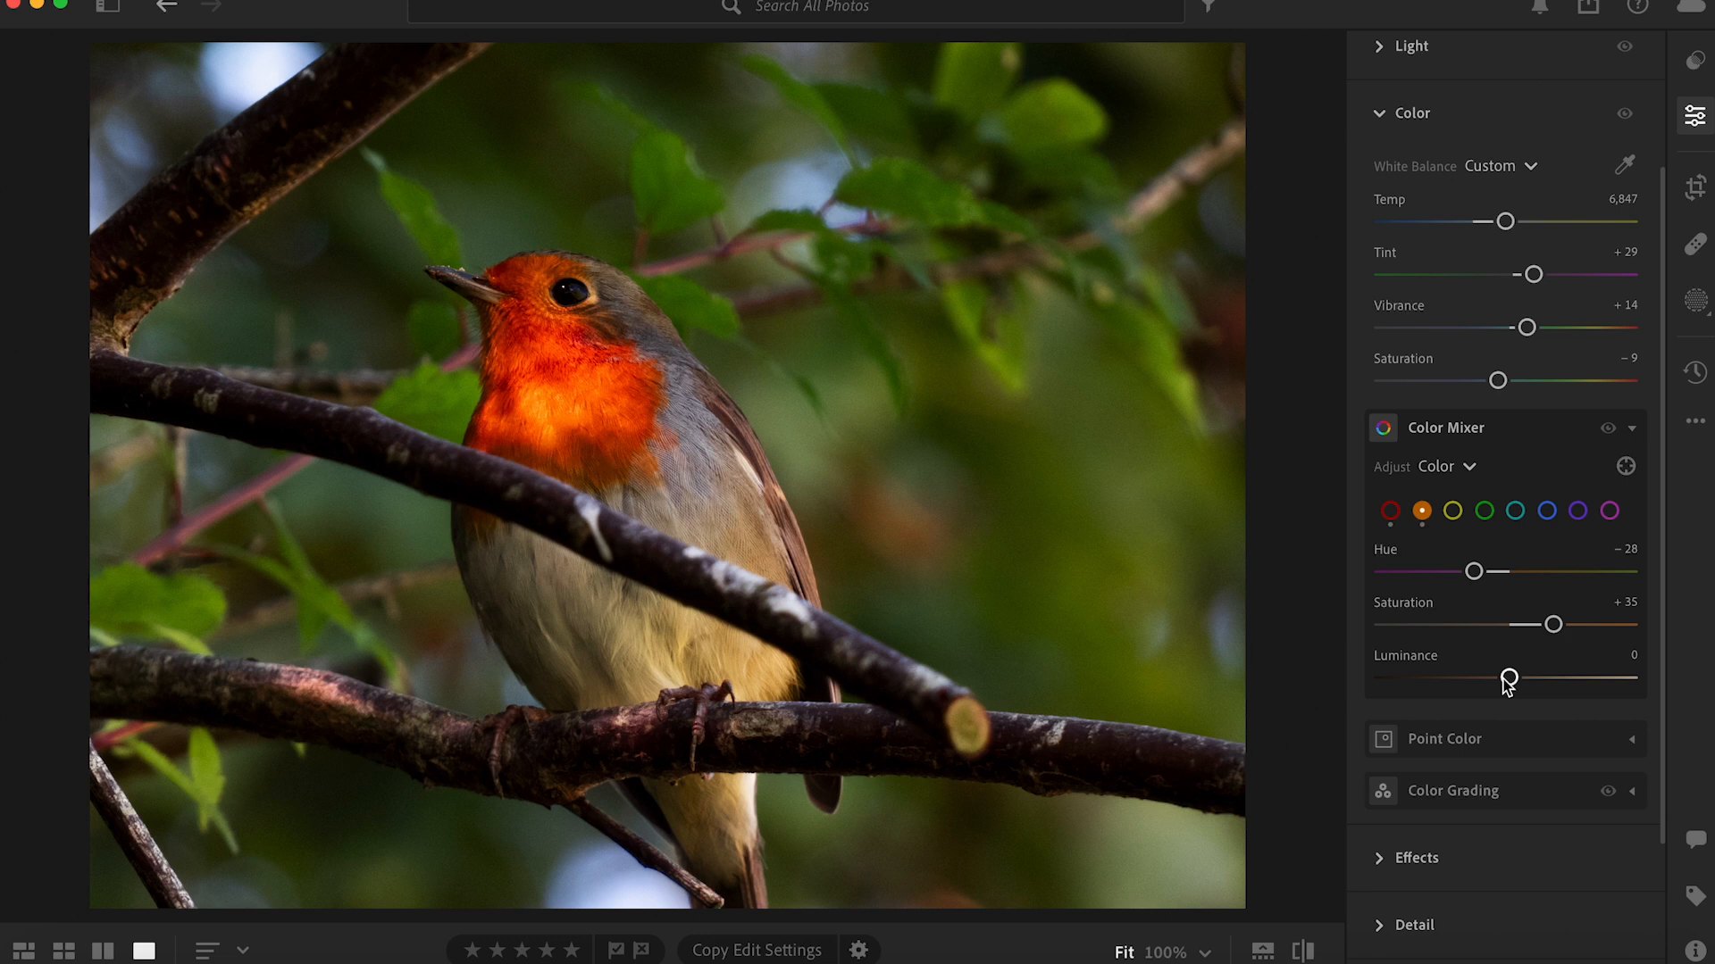
{"action": "left_click_drag", "start_coordinate": [1509, 679], "coordinate": [1533, 699]}
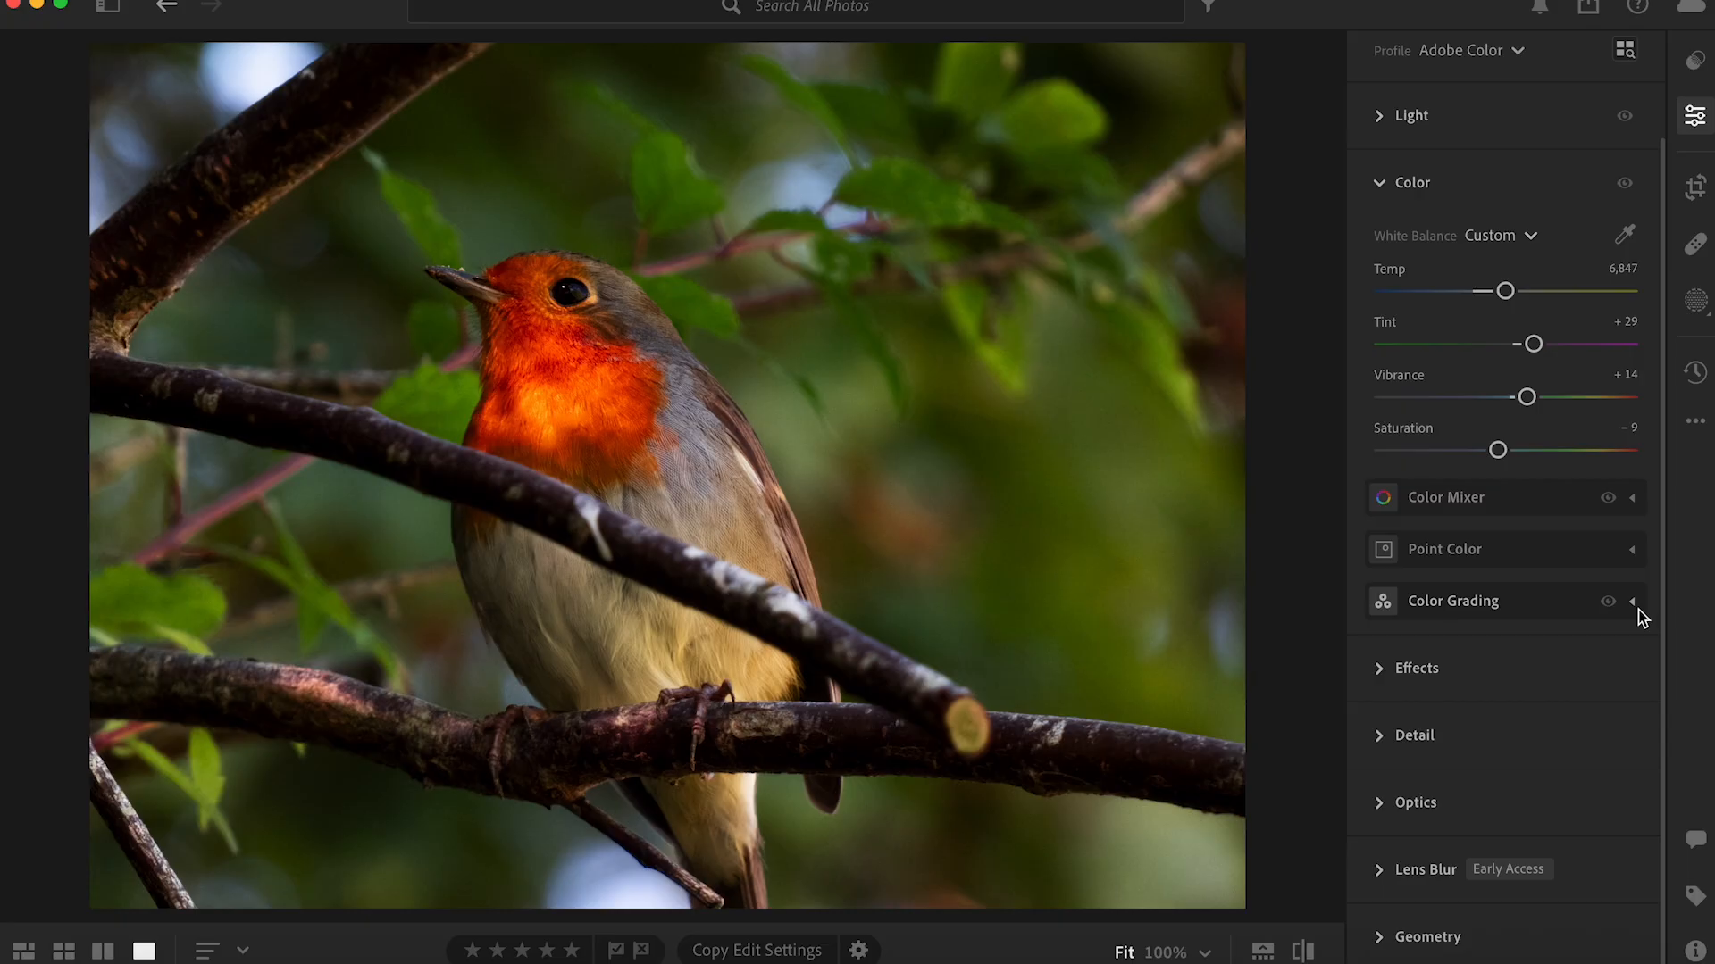
- Tint the shadows blue in Color Grading with Hue 196 and Sat 23
{"action": "left_click", "coordinate": [1634, 602]}
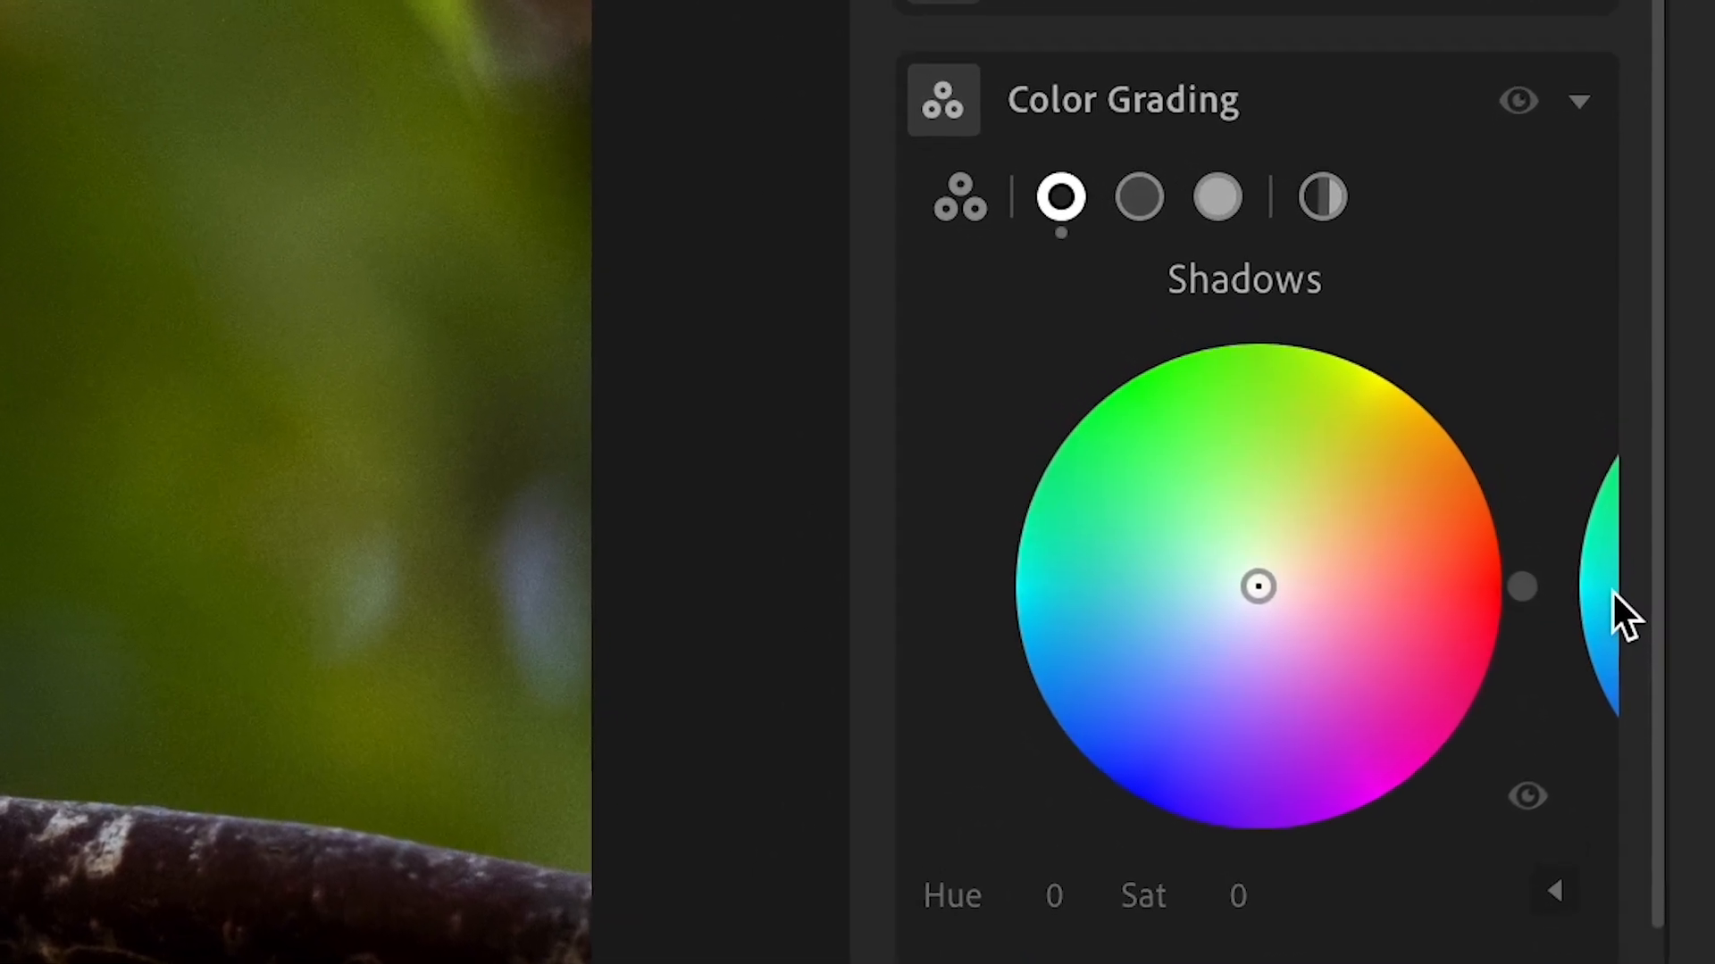
{"action": "left_click", "coordinate": [1607, 594]}
{"action": "left_click", "coordinate": [1607, 594]}
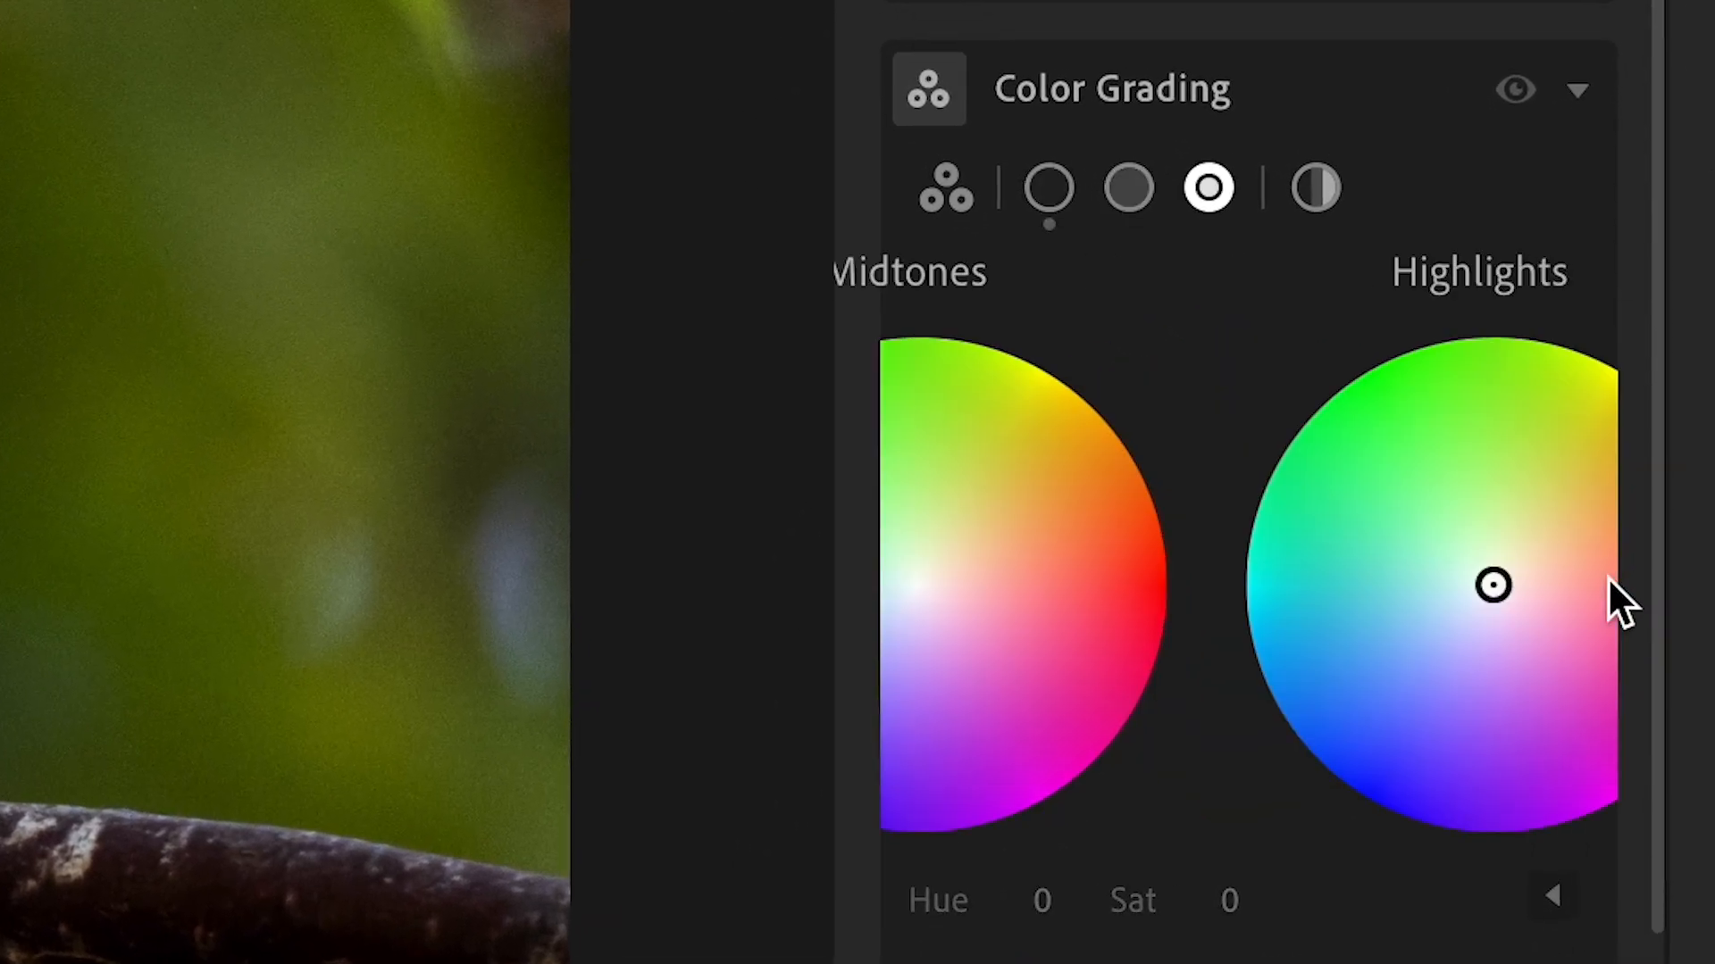
{"action": "left_click", "coordinate": [910, 598]}
{"action": "left_click", "coordinate": [978, 582]}
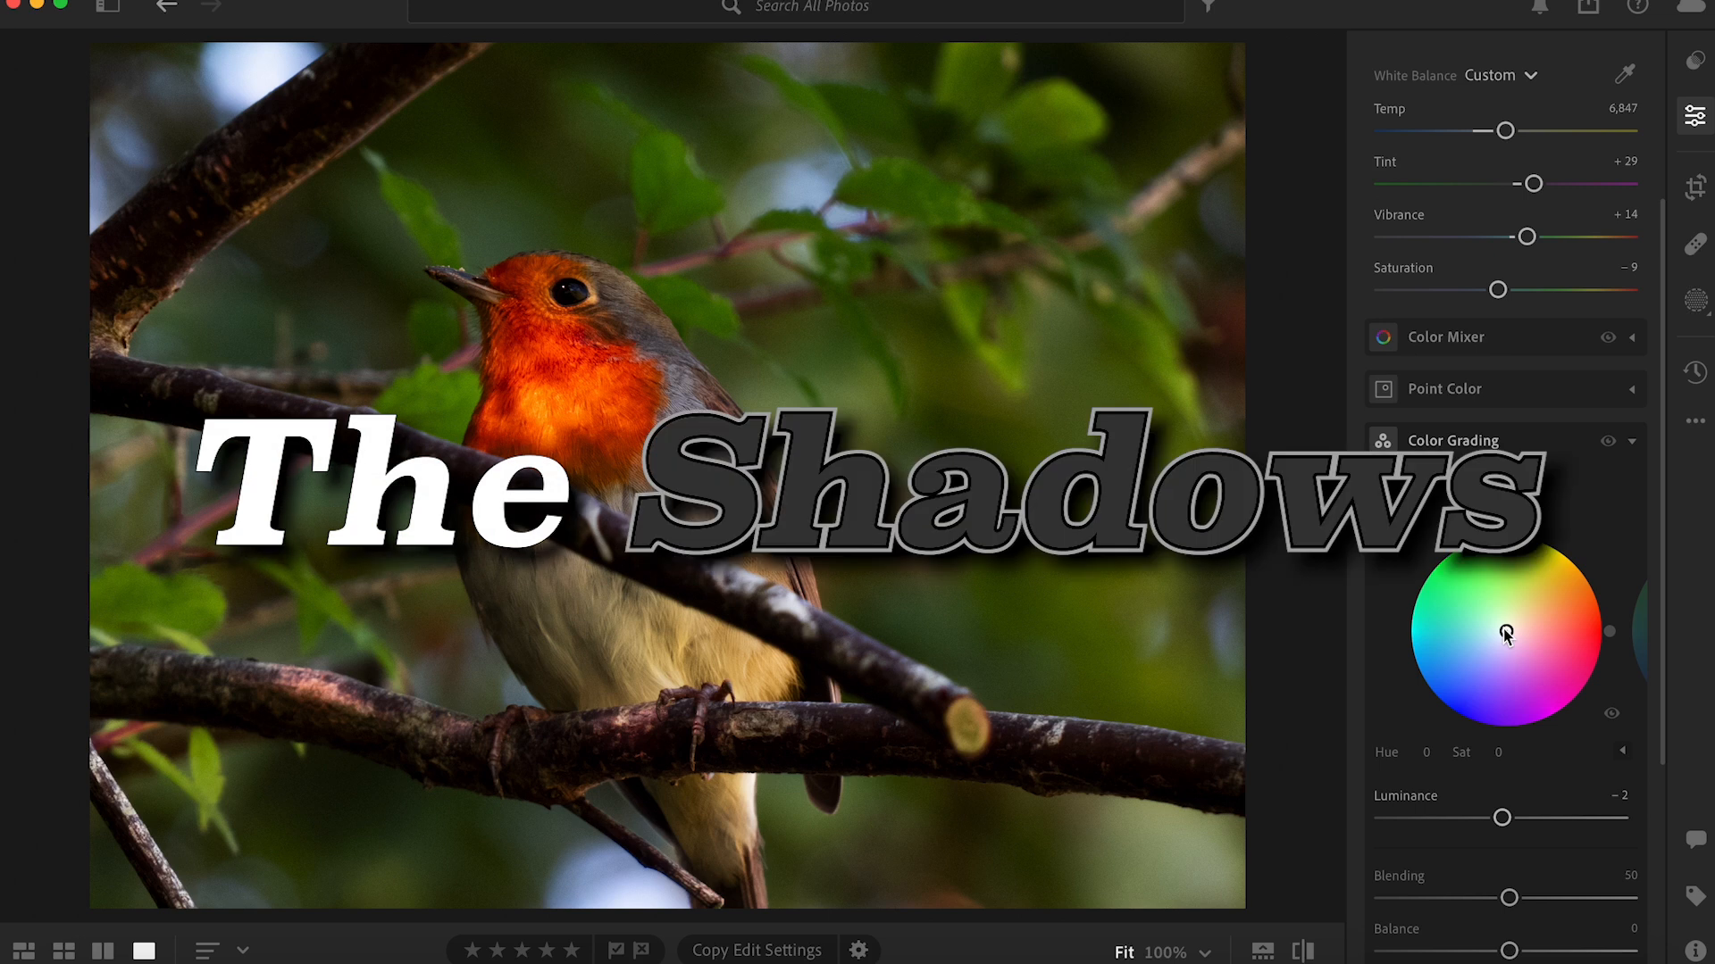
{"action": "left_click_drag", "start_coordinate": [1506, 634], "coordinate": [1489, 637]}
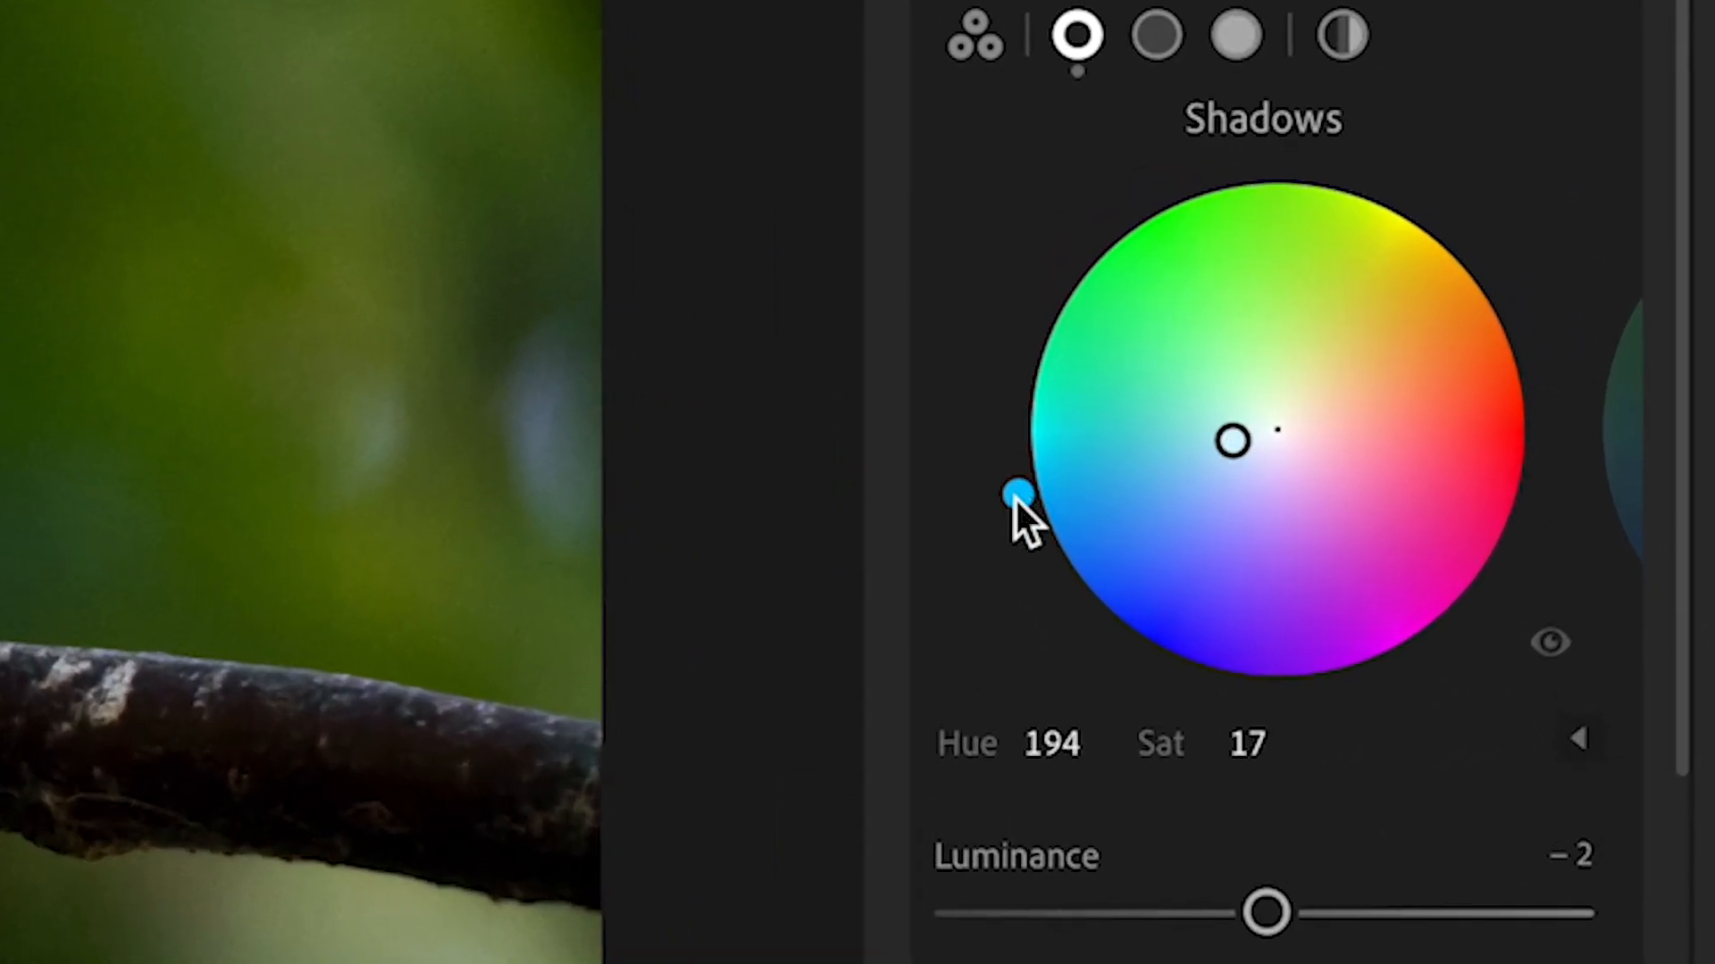
{"action": "left_click_drag", "start_coordinate": [1015, 497], "coordinate": [1015, 505]}
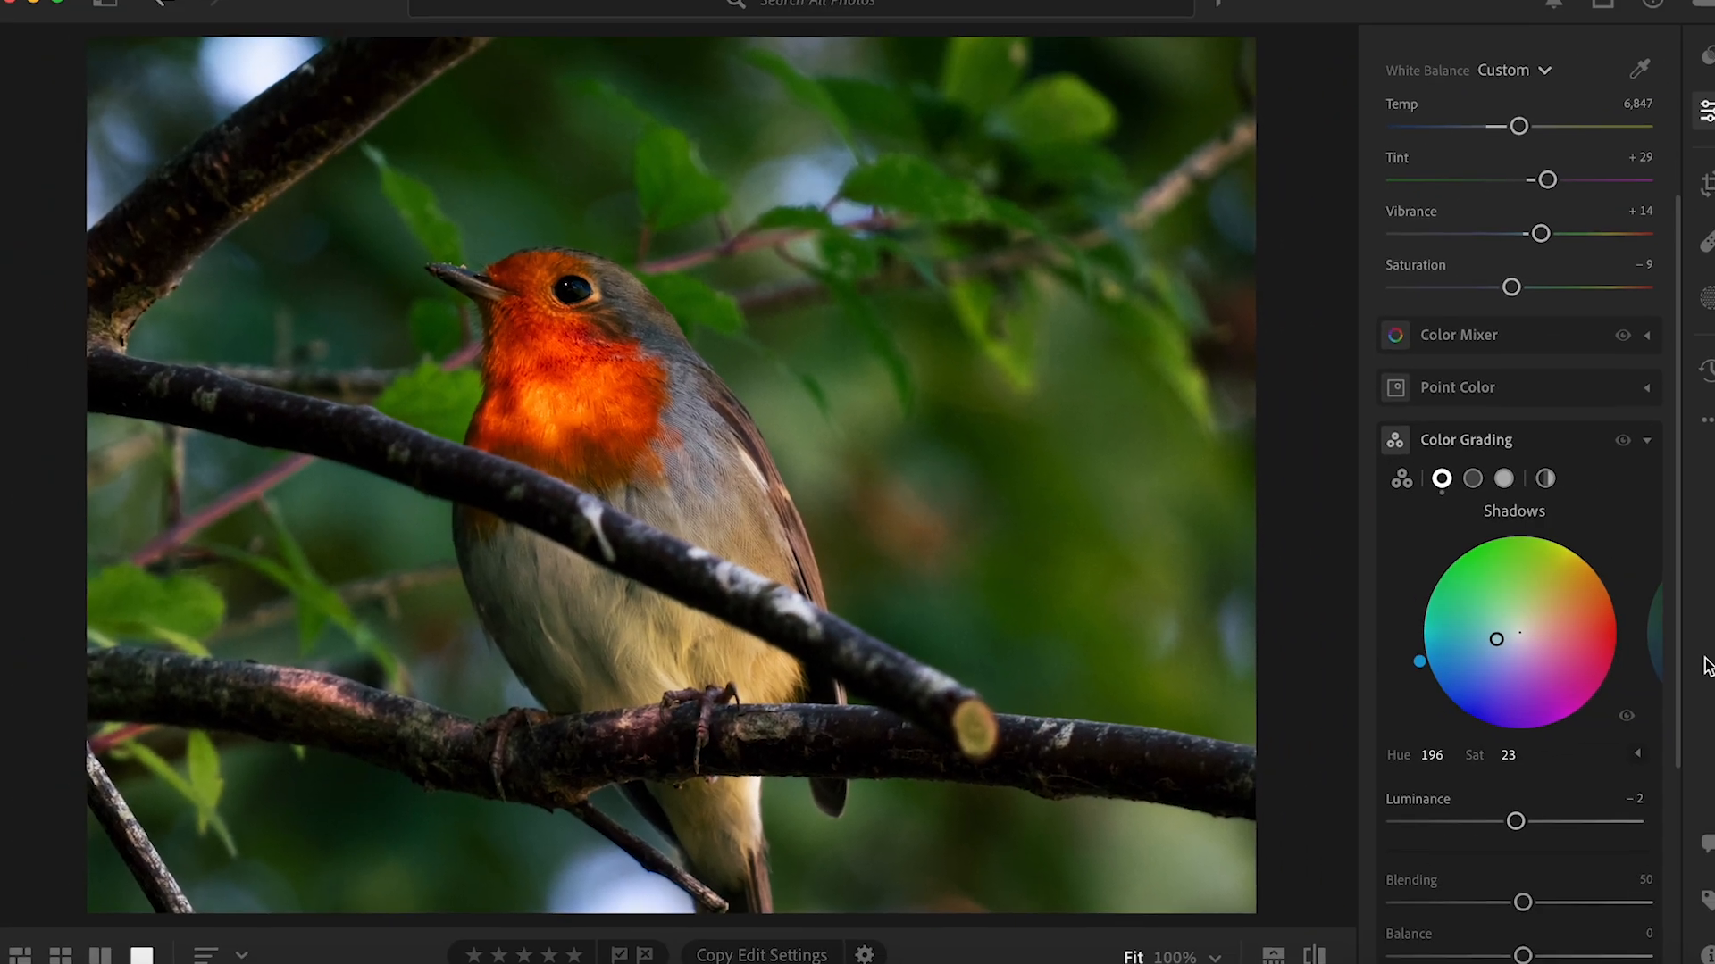
- Tint the midtones yellow in Color Grading with Hue 57 and Sat 32
{"action": "left_click", "coordinate": [1639, 633]}
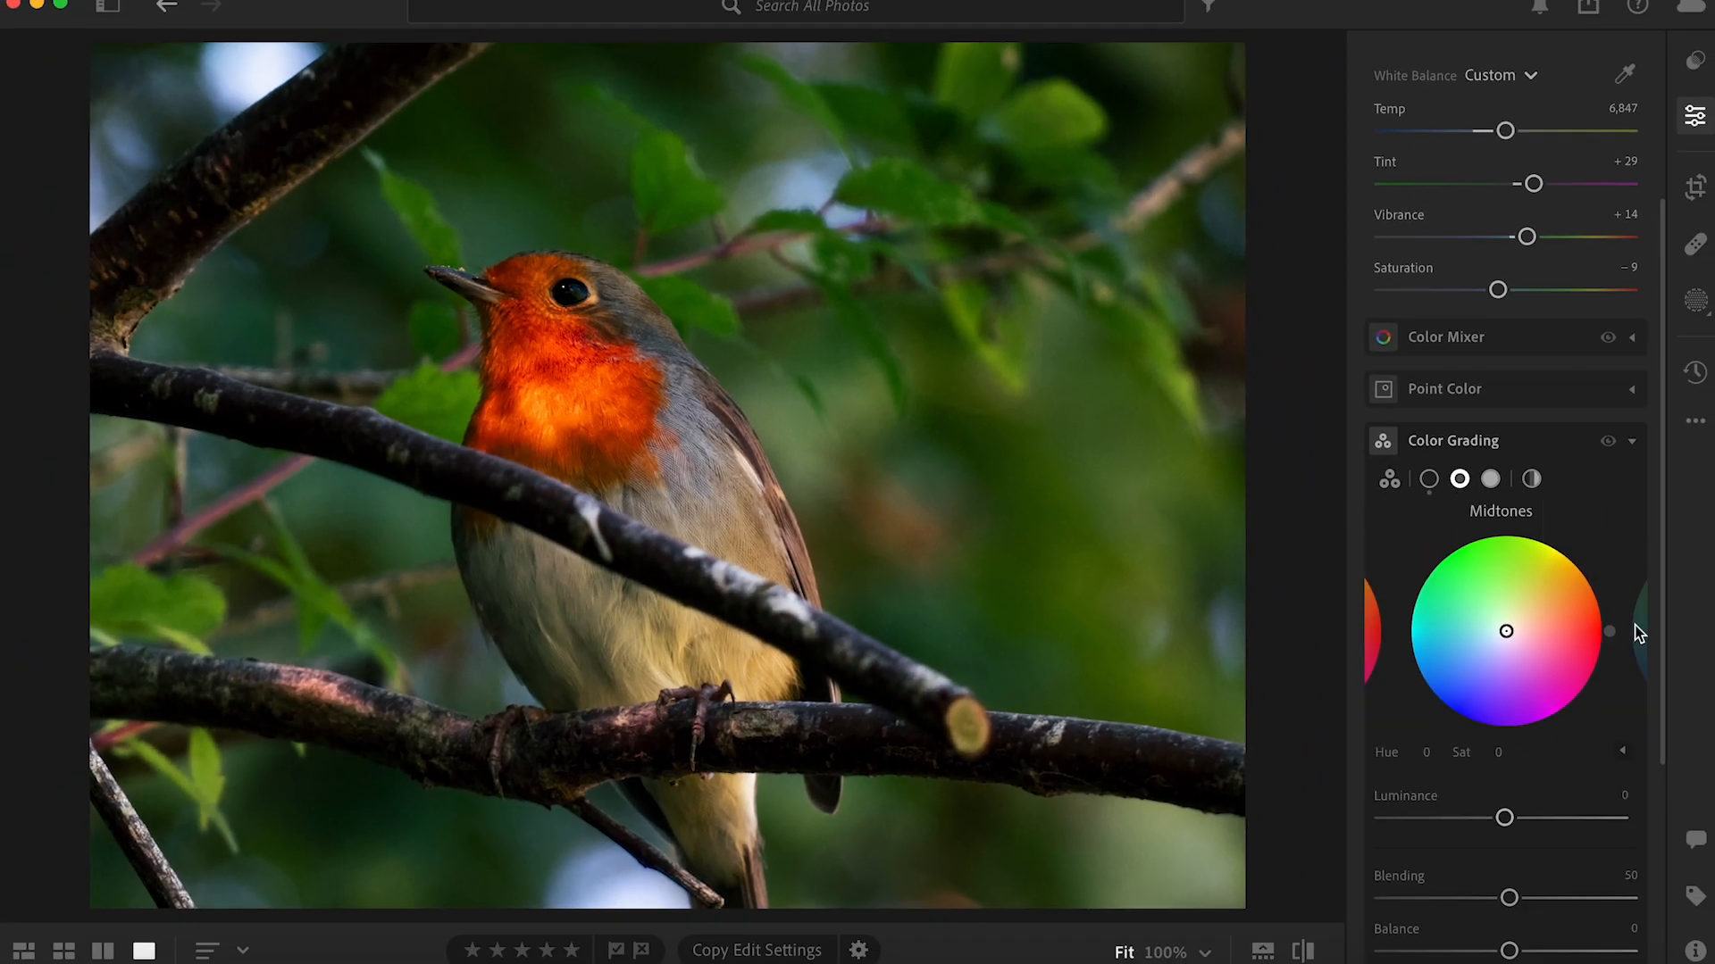
{"action": "left_click_drag", "start_coordinate": [1505, 631], "coordinate": [1514, 609]}
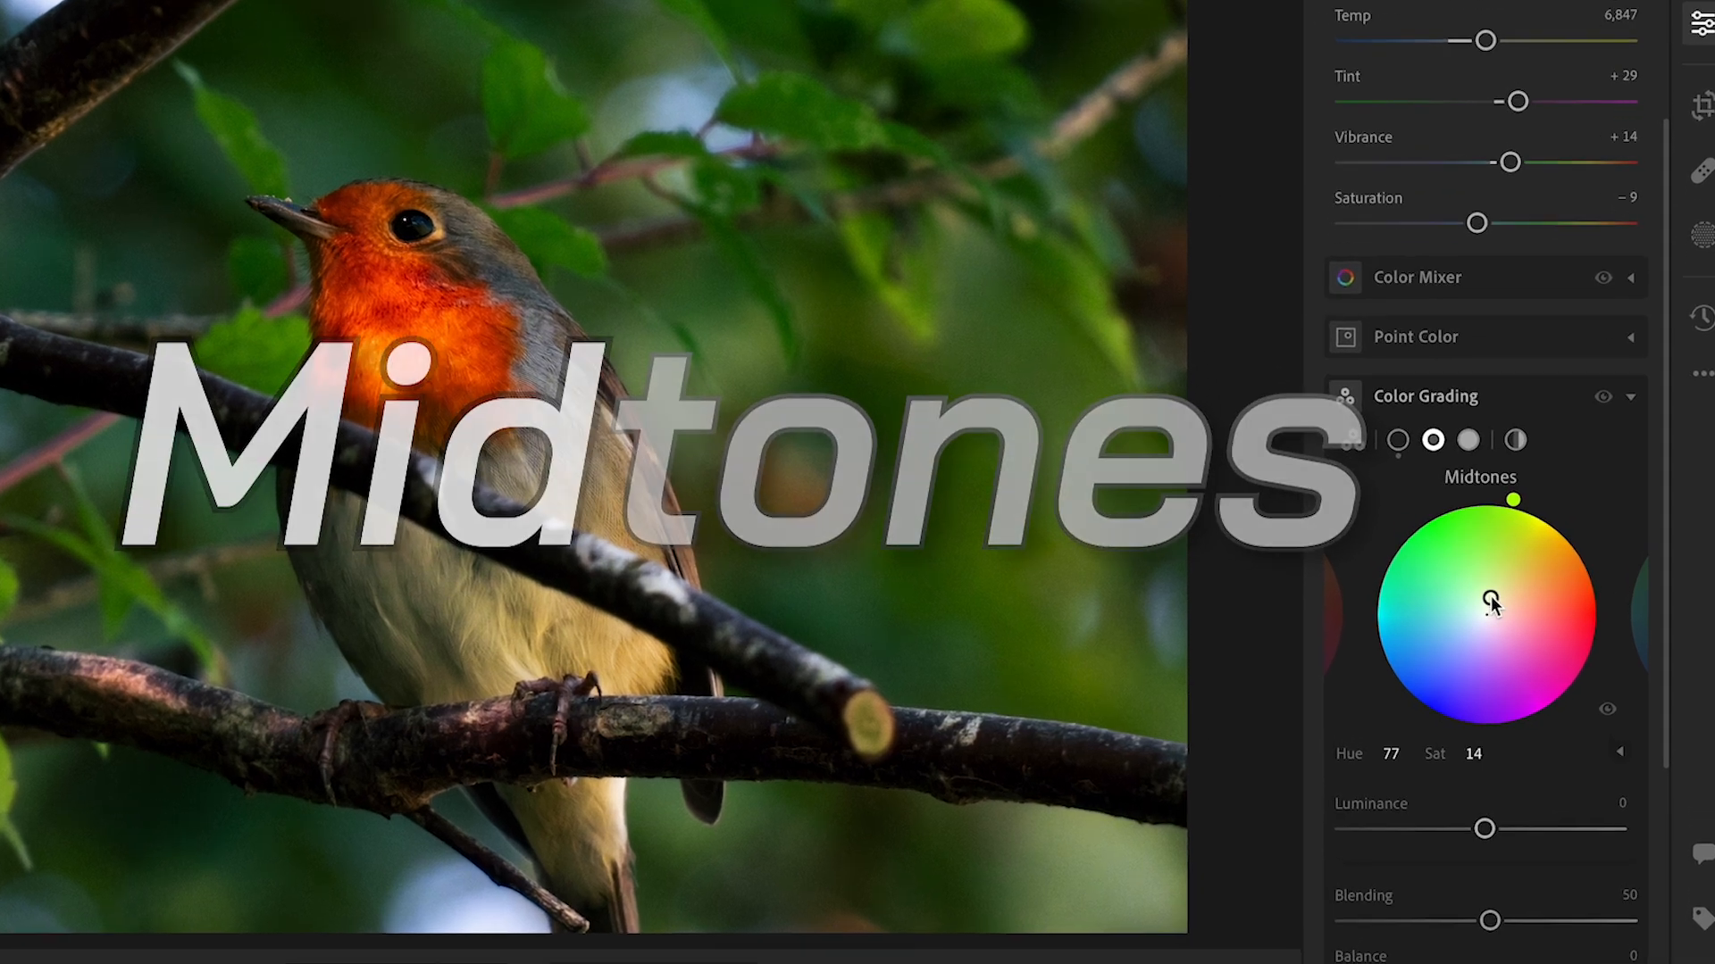
{"action": "left_click_drag", "start_coordinate": [1404, 490], "coordinate": [1411, 490]}
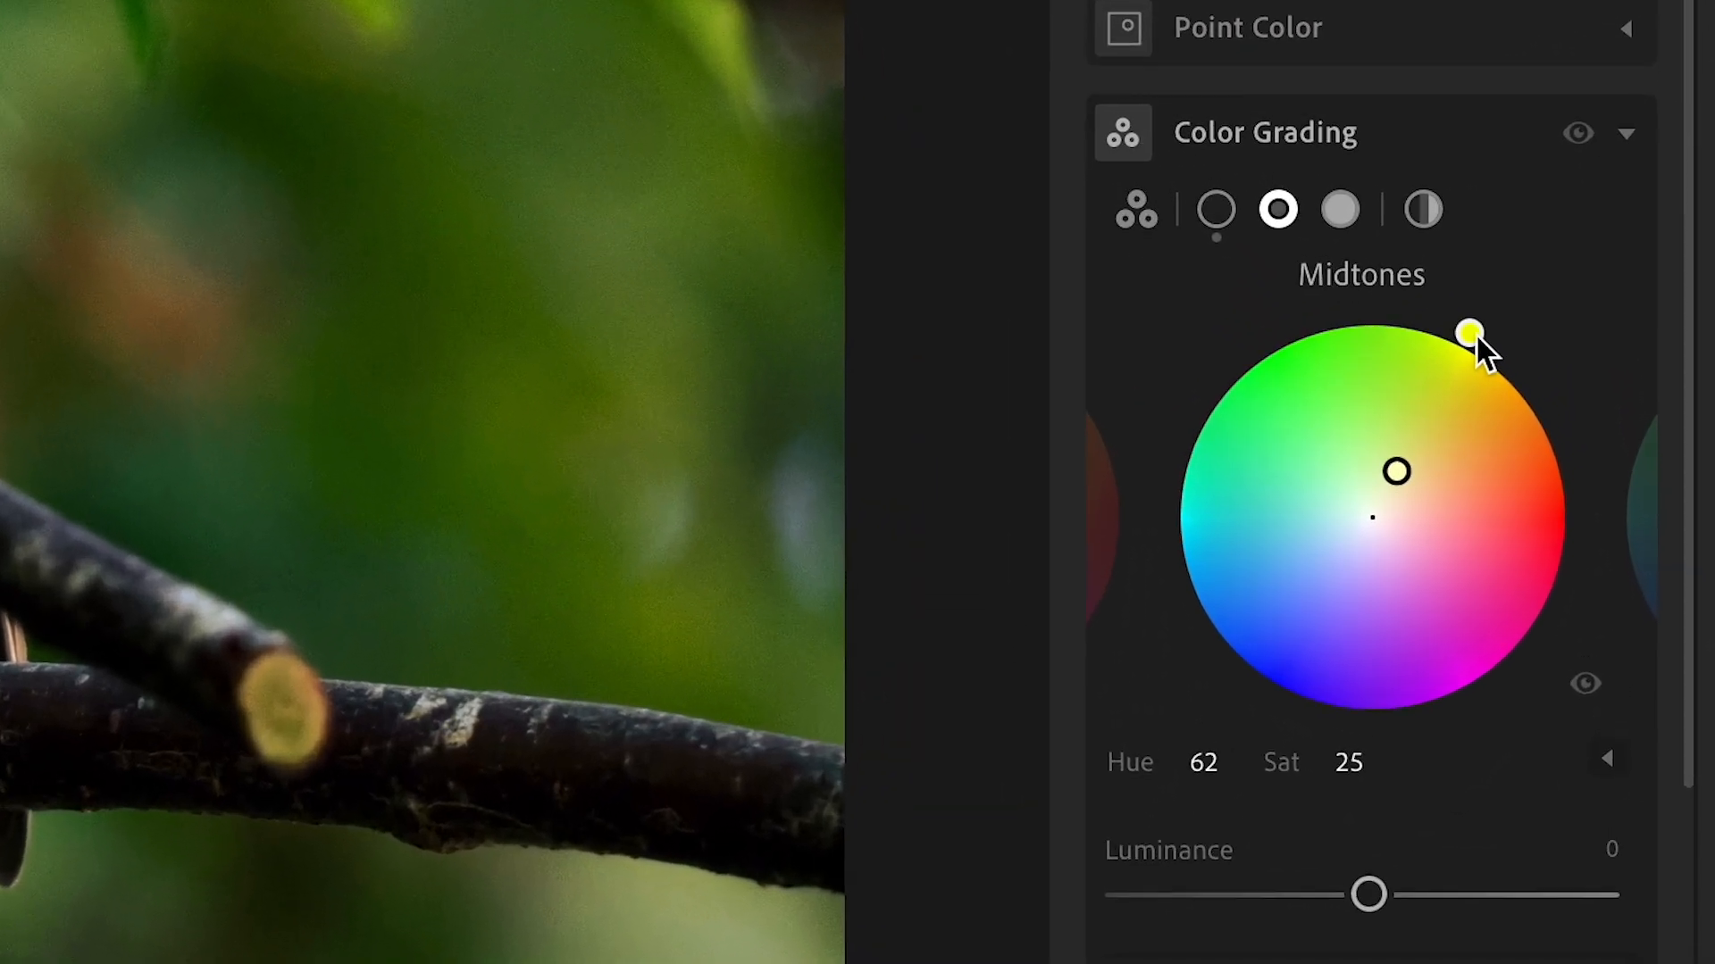
{"action": "left_click_drag", "start_coordinate": [1475, 336], "coordinate": [1488, 345]}
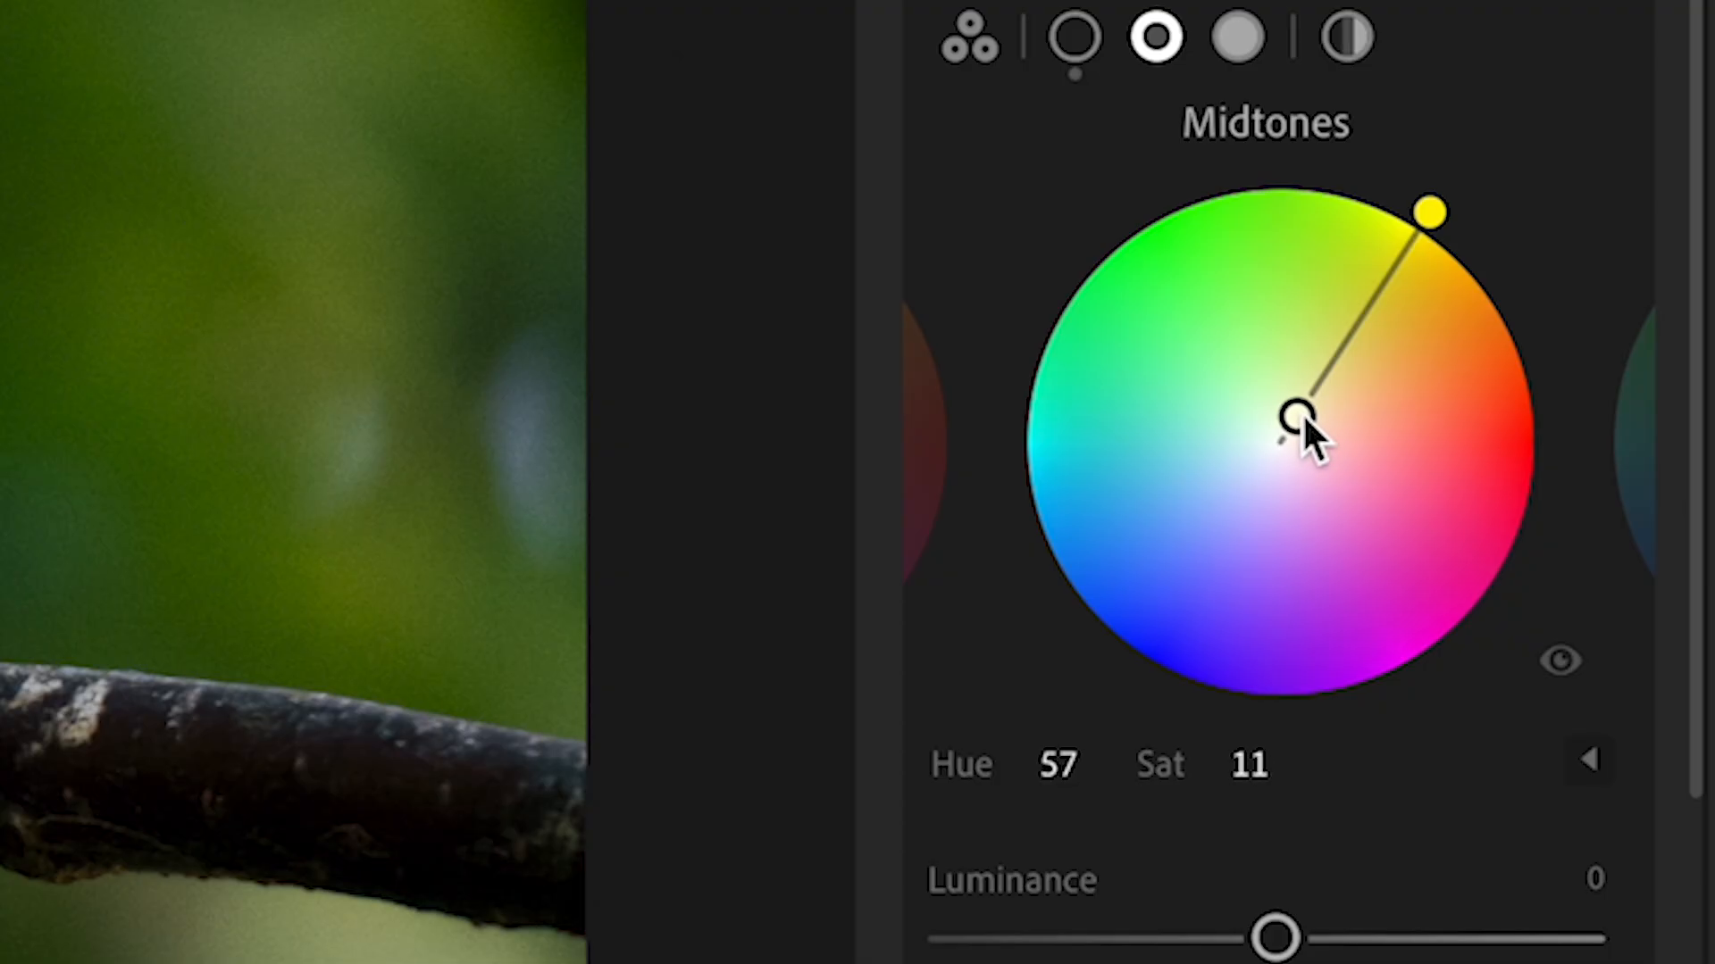
{"action": "left_click_drag", "start_coordinate": [1302, 418], "coordinate": [1323, 375]}
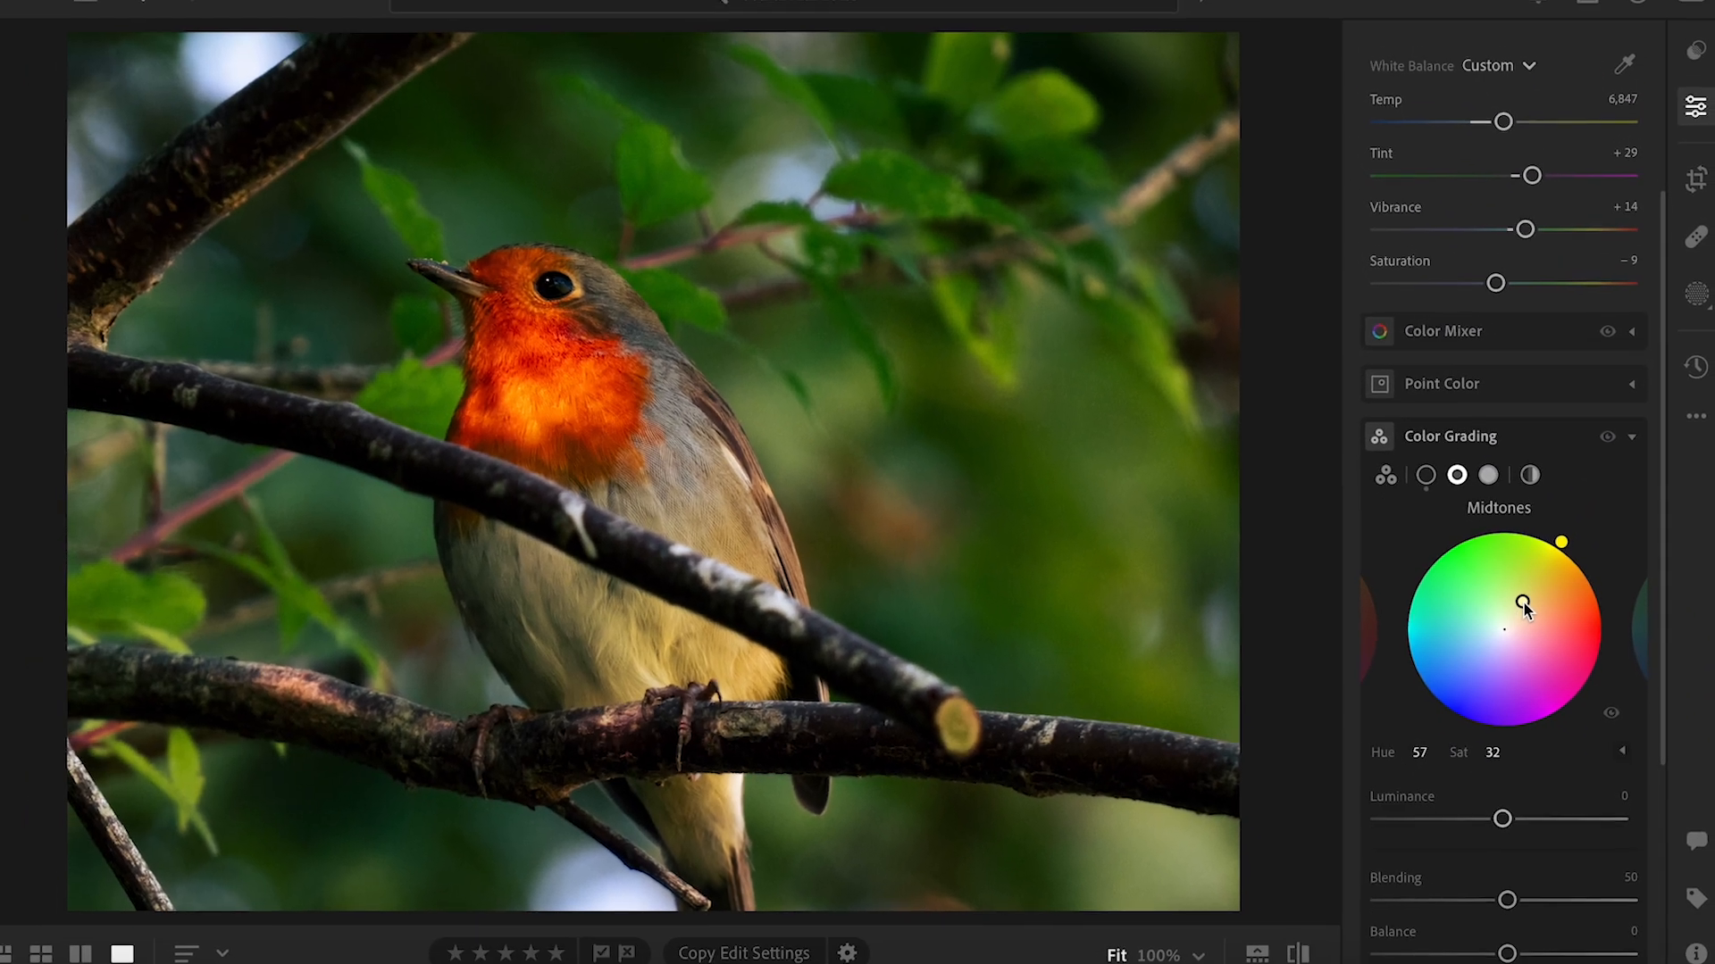
- Tint the highlights purple in Color Grading with Hue 269 and Sat 30
{"action": "left_click", "coordinate": [1637, 636]}
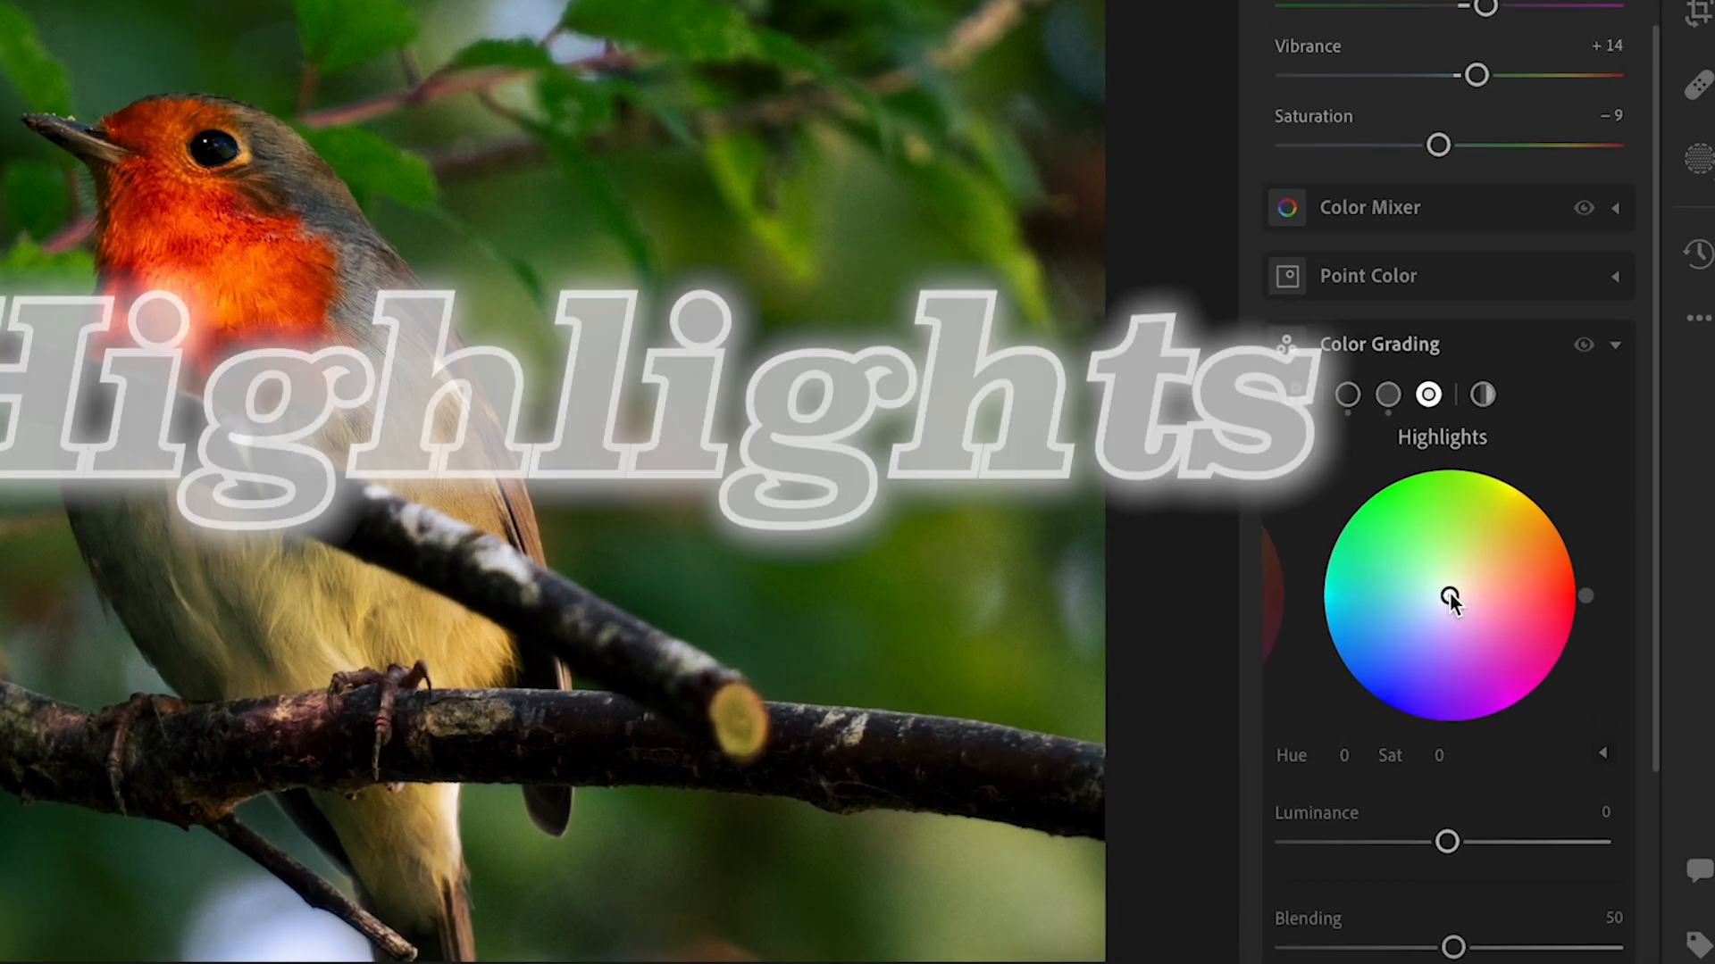
{"action": "left_click_drag", "start_coordinate": [1506, 632], "coordinate": [1500, 636]}
{"action": "left_click_drag", "start_coordinate": [1235, 483], "coordinate": [1166, 500]}
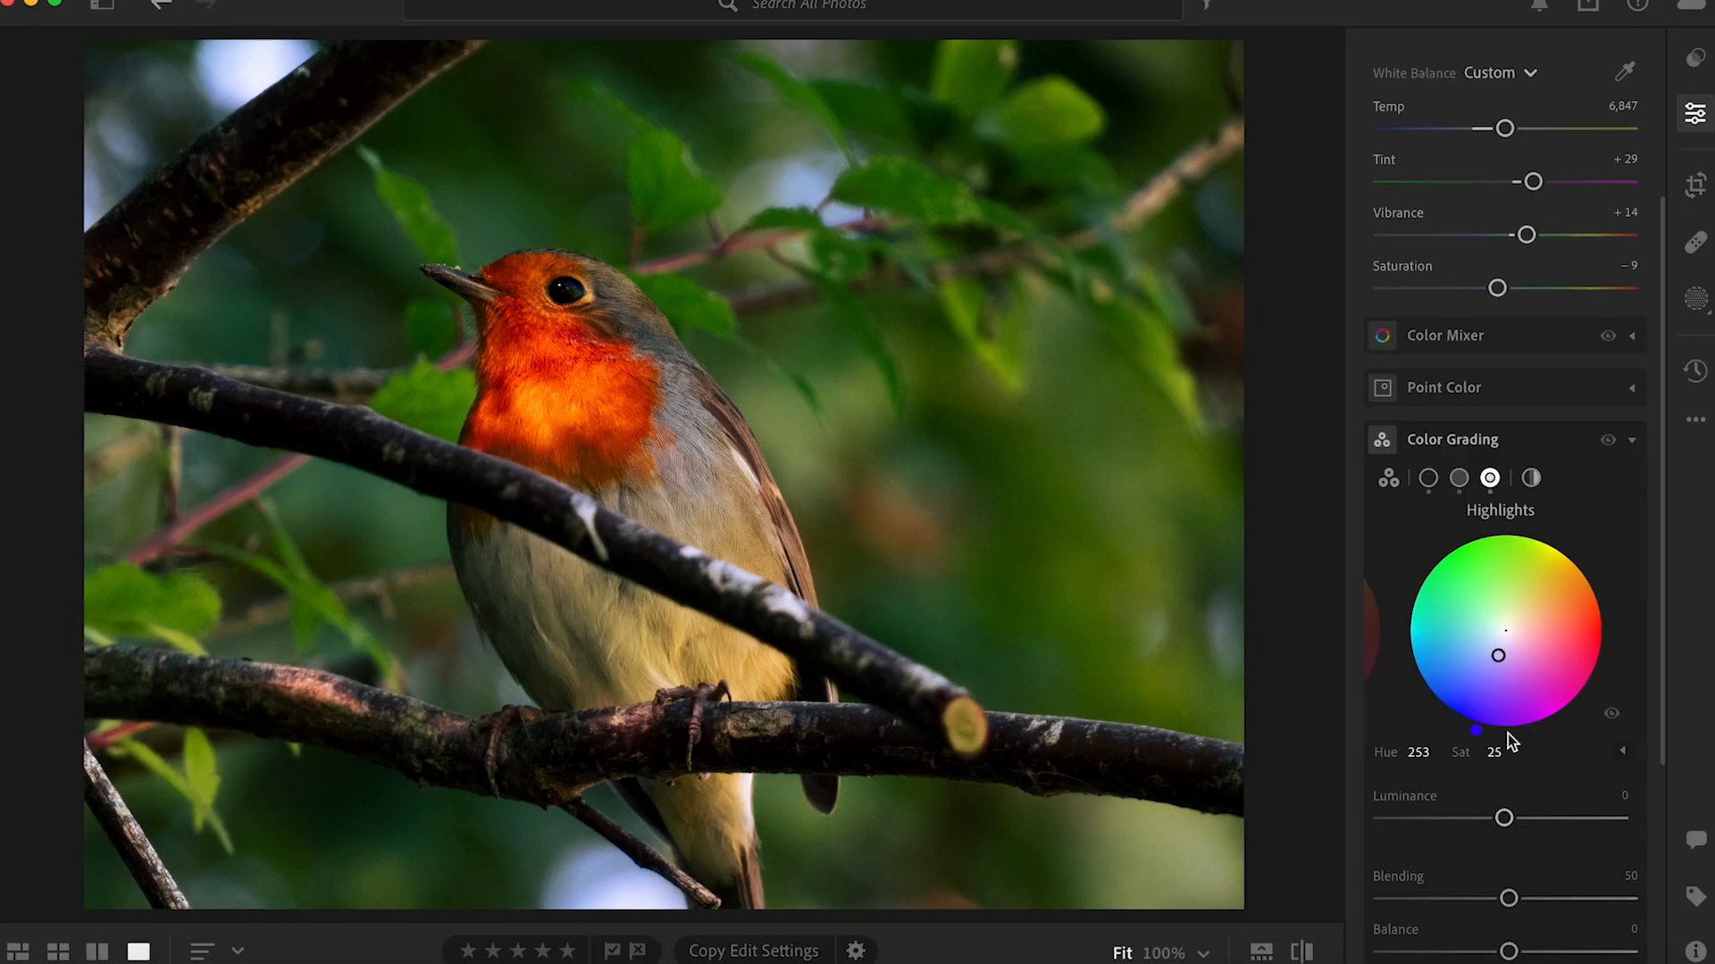
{"action": "left_click_drag", "start_coordinate": [1475, 733], "coordinate": [1470, 727]}
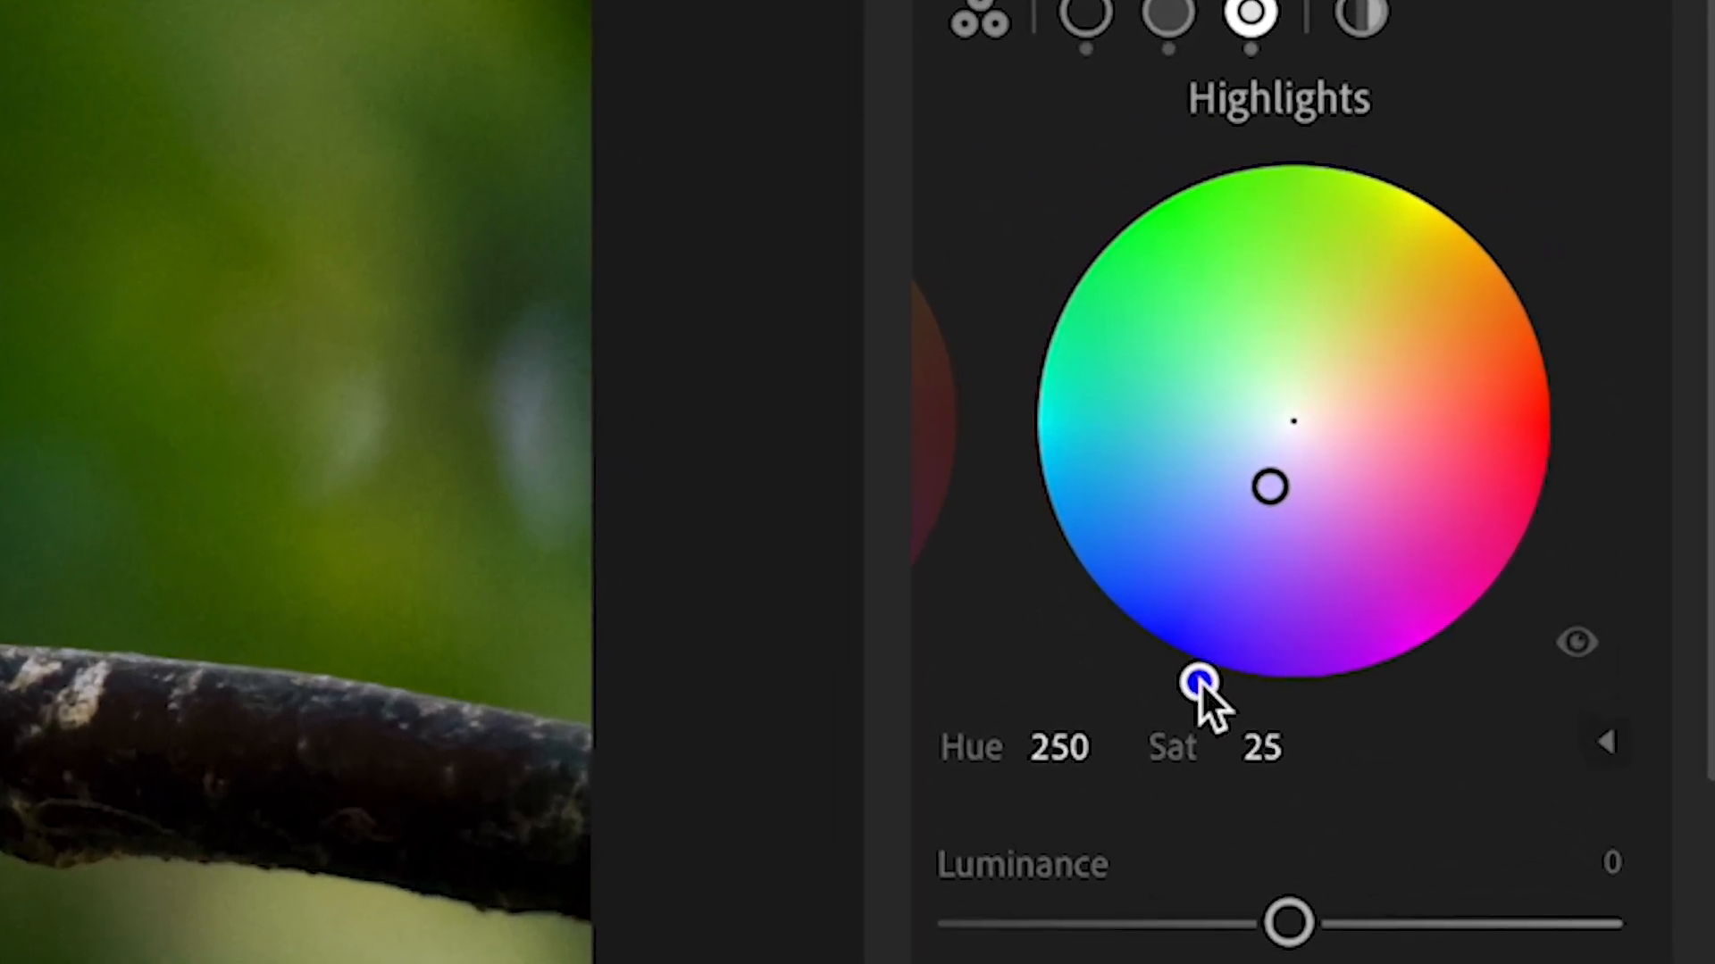
{"action": "left_click_drag", "start_coordinate": [1198, 679], "coordinate": [1289, 688]}
{"action": "left_click_drag", "start_coordinate": [1292, 493], "coordinate": [1293, 506]}
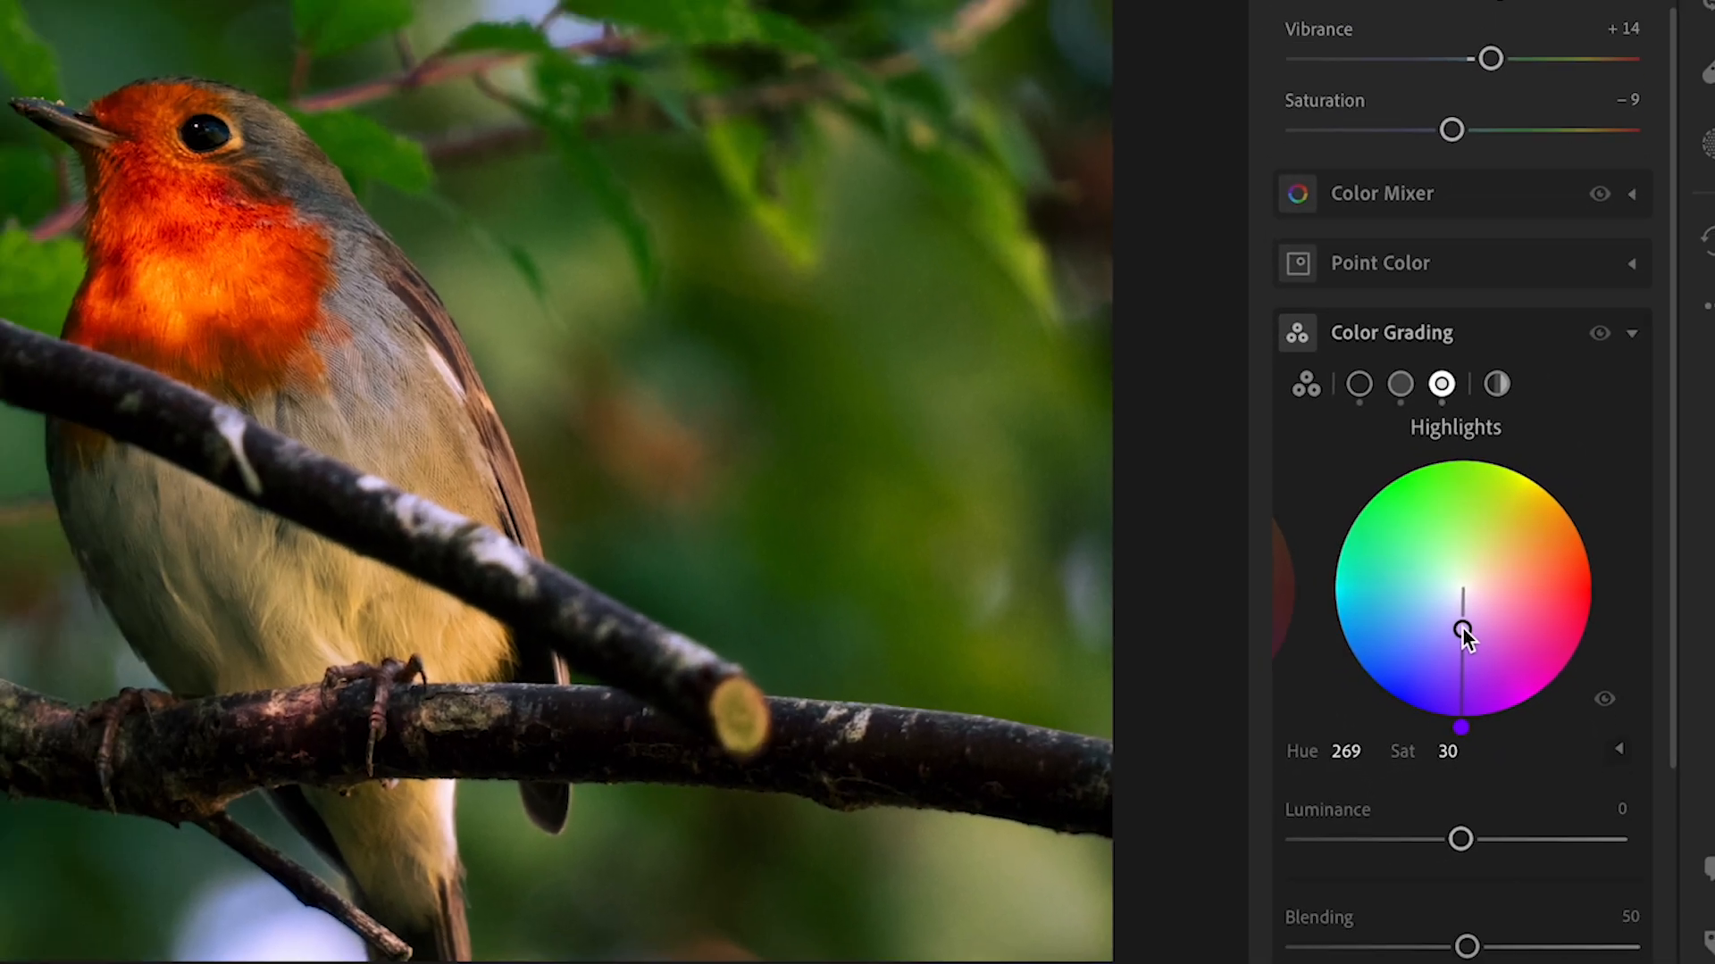
- Compare the color-graded robin photo with its original, unedited version
{"action": "left_click_drag", "start_coordinate": [1461, 627], "coordinate": [1461, 624]}
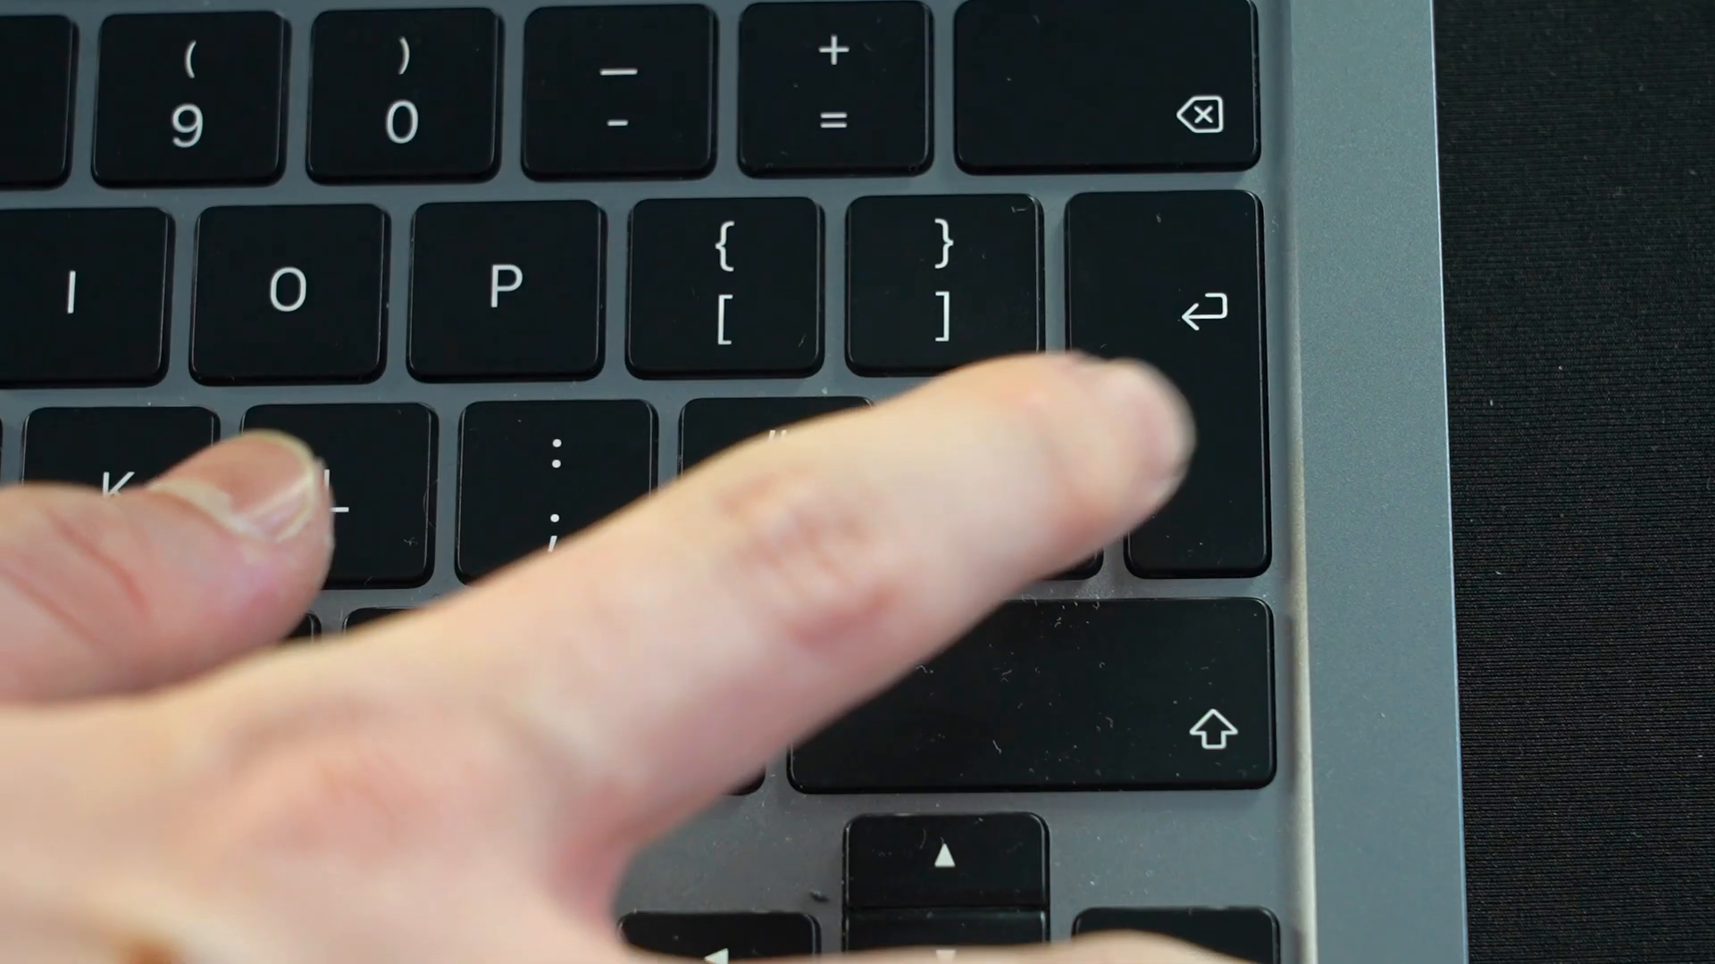
{"action": "key", "text": "backslash"}
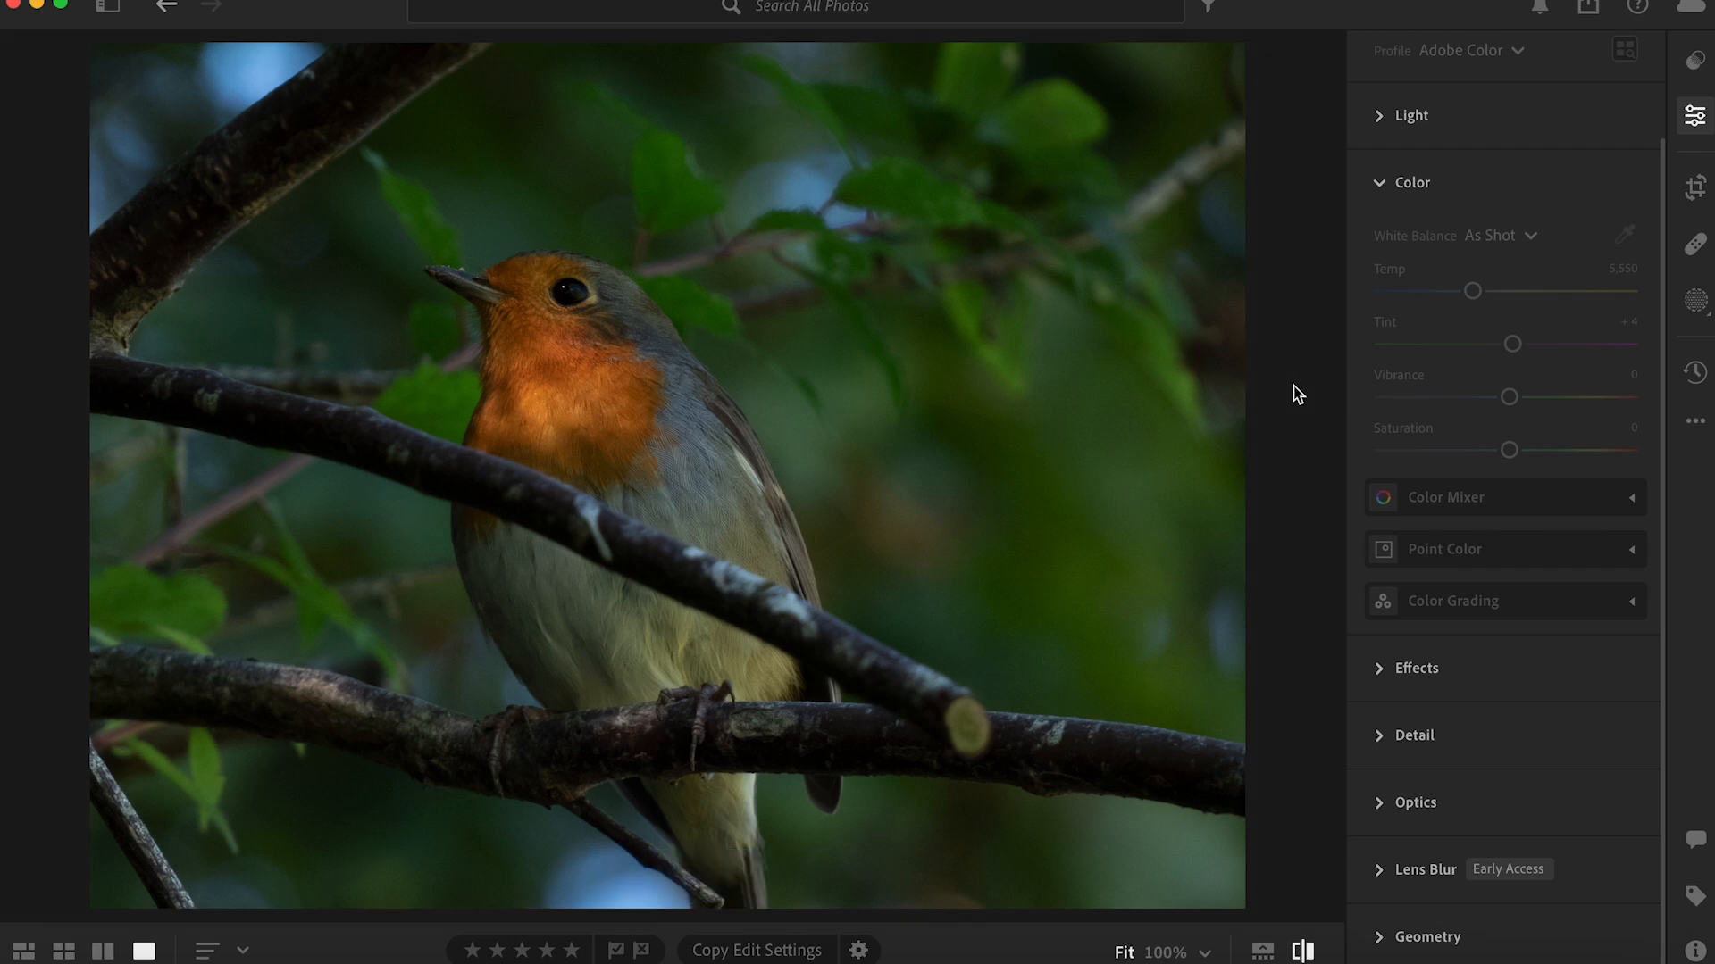
{"action": "key", "text": "backslash"}
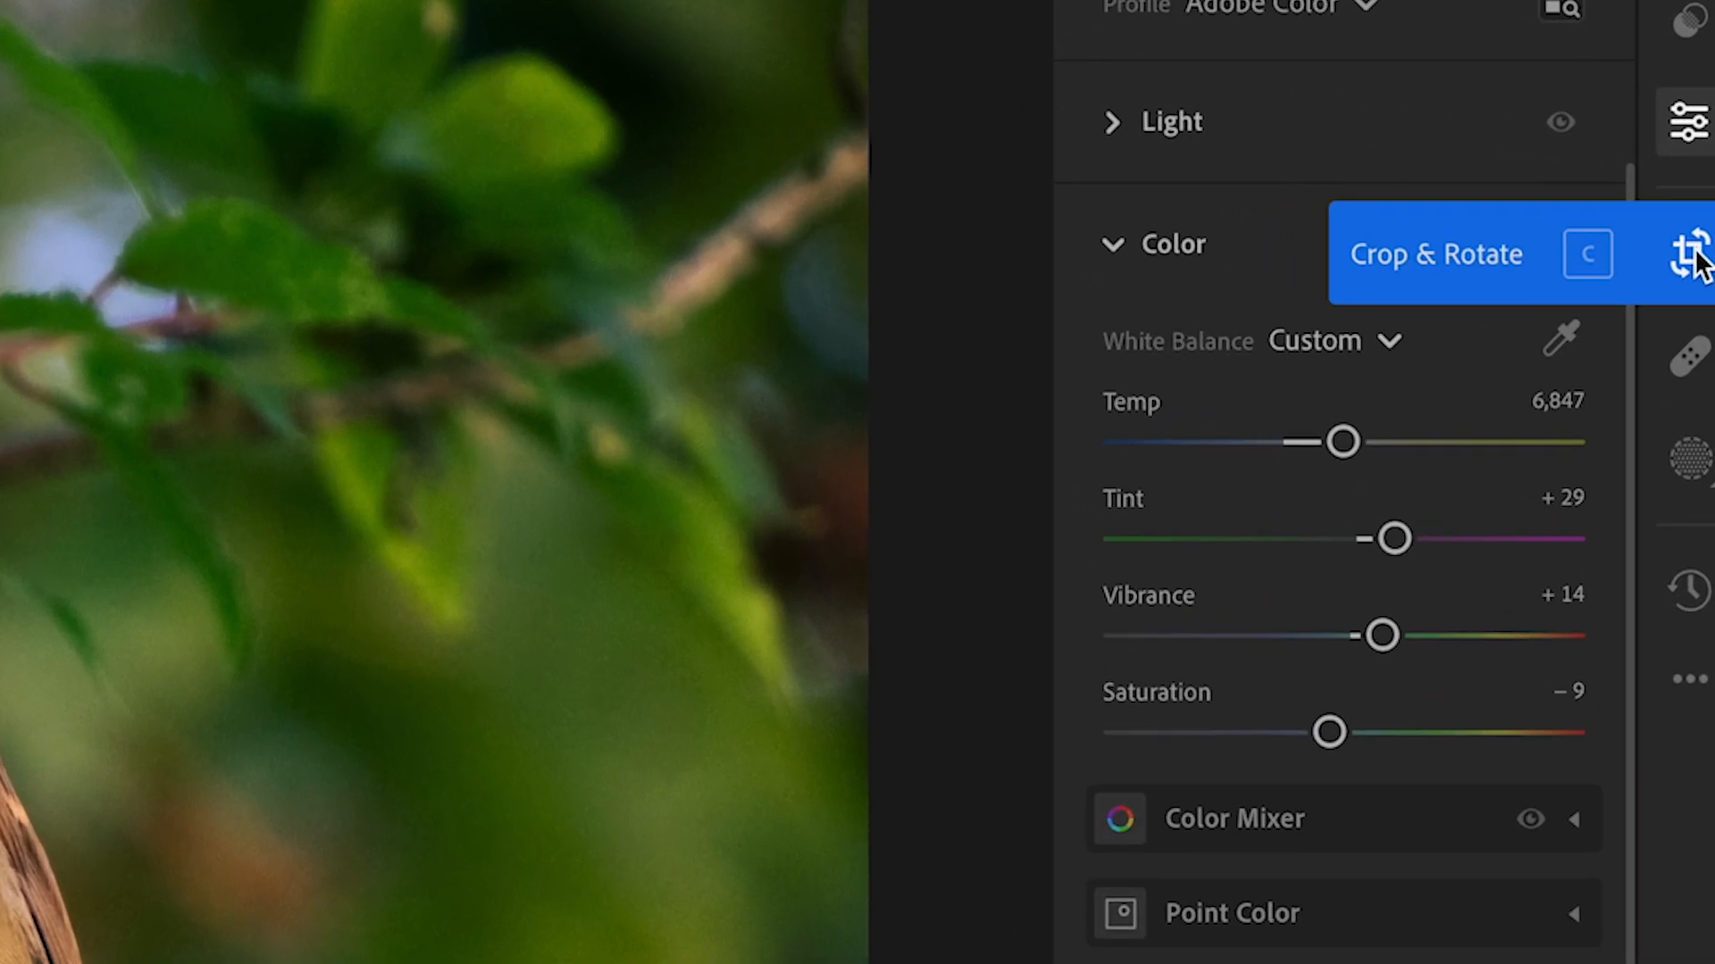
- Start cropping the photo with the aspect ratio set to Custom
{"action": "left_click", "coordinate": [1692, 257]}
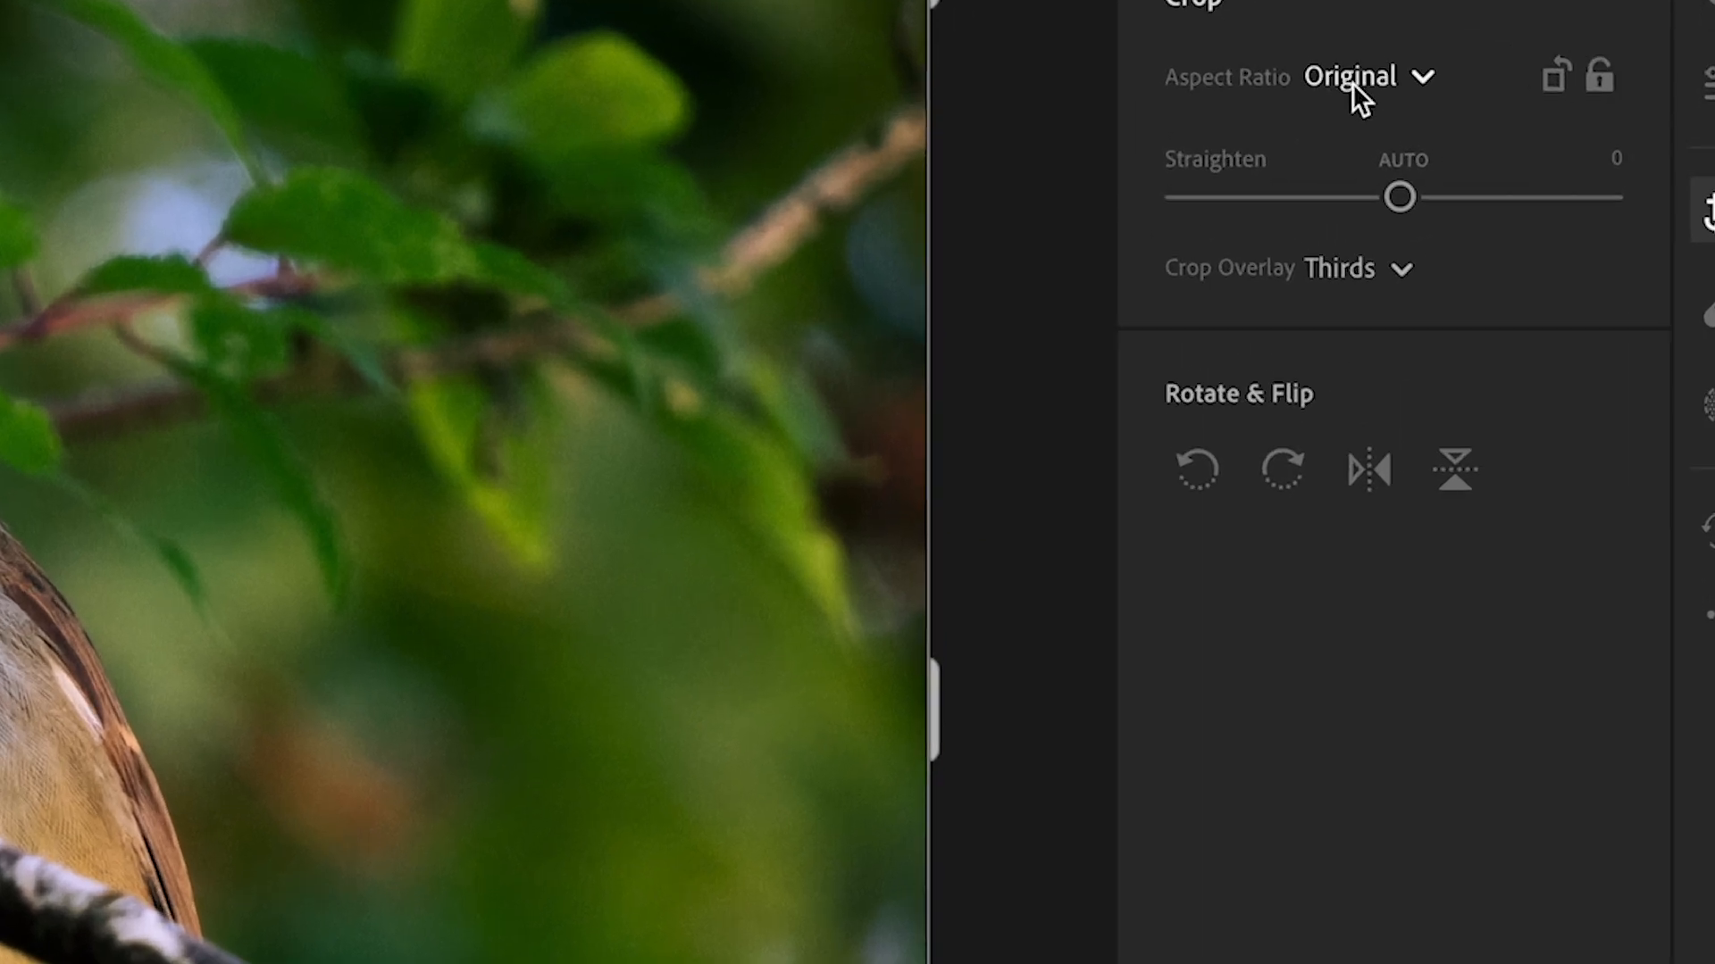
{"action": "left_click", "coordinate": [1481, 111]}
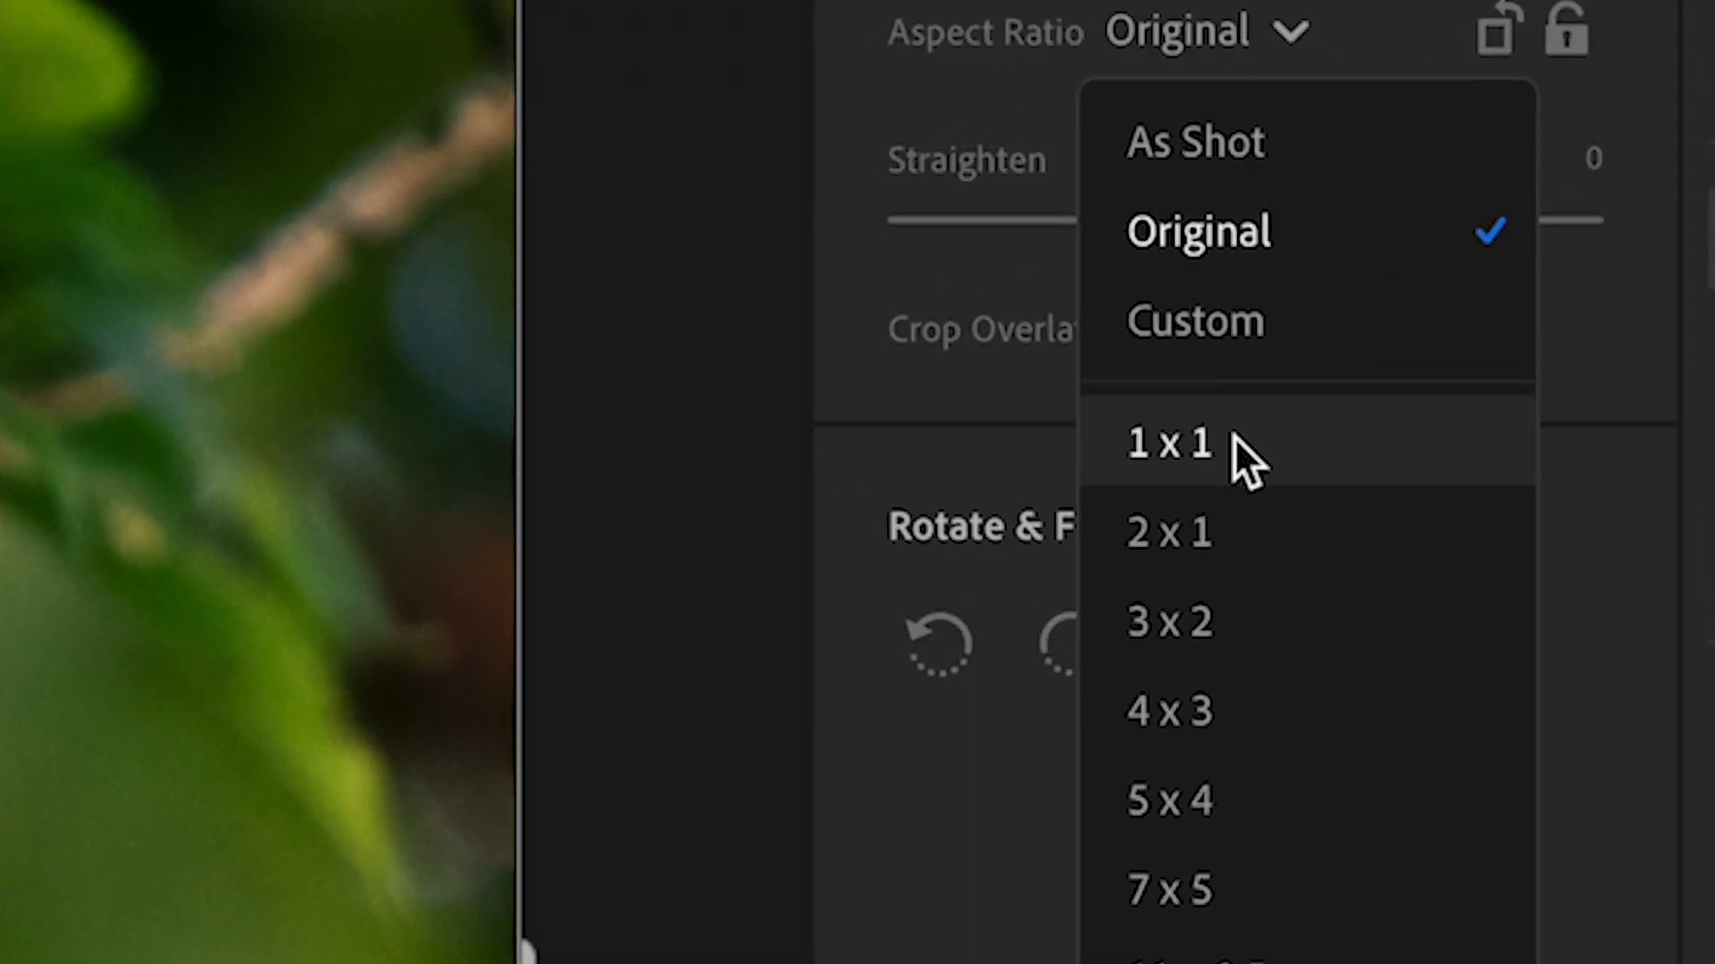
{"action": "left_click", "coordinate": [1288, 304]}
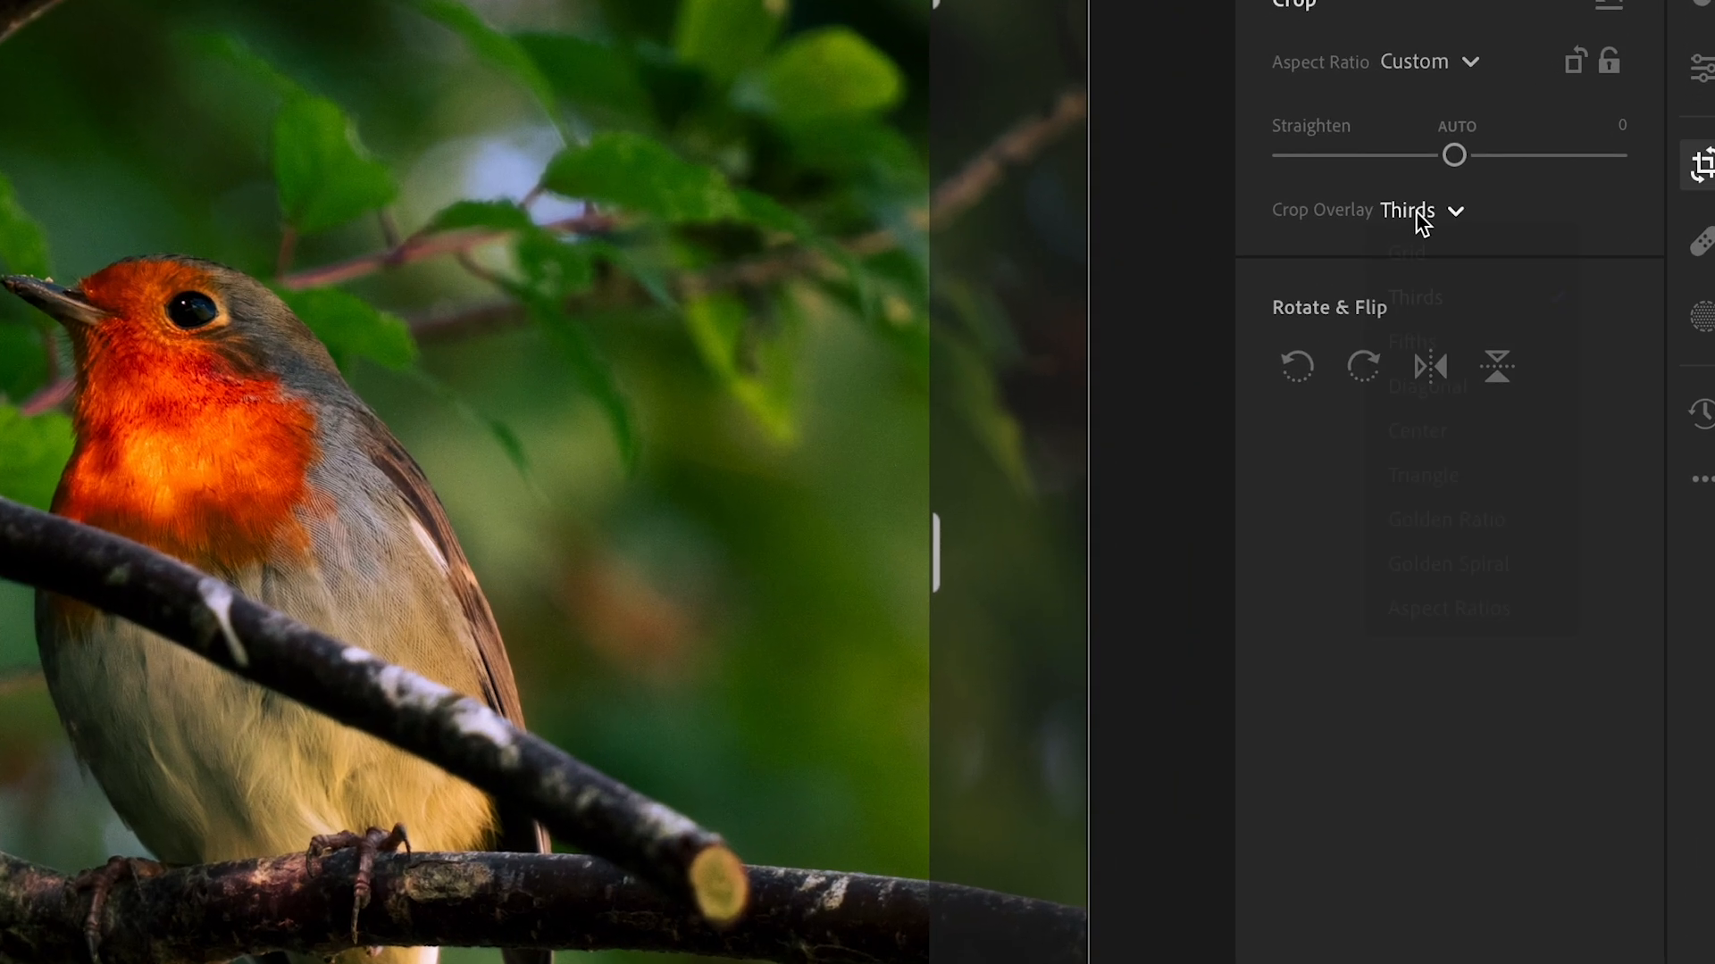
- Keep the Thirds crop overlay and trim the photo's right and bottom edges closer to the robin
{"action": "left_click", "coordinate": [1469, 225]}
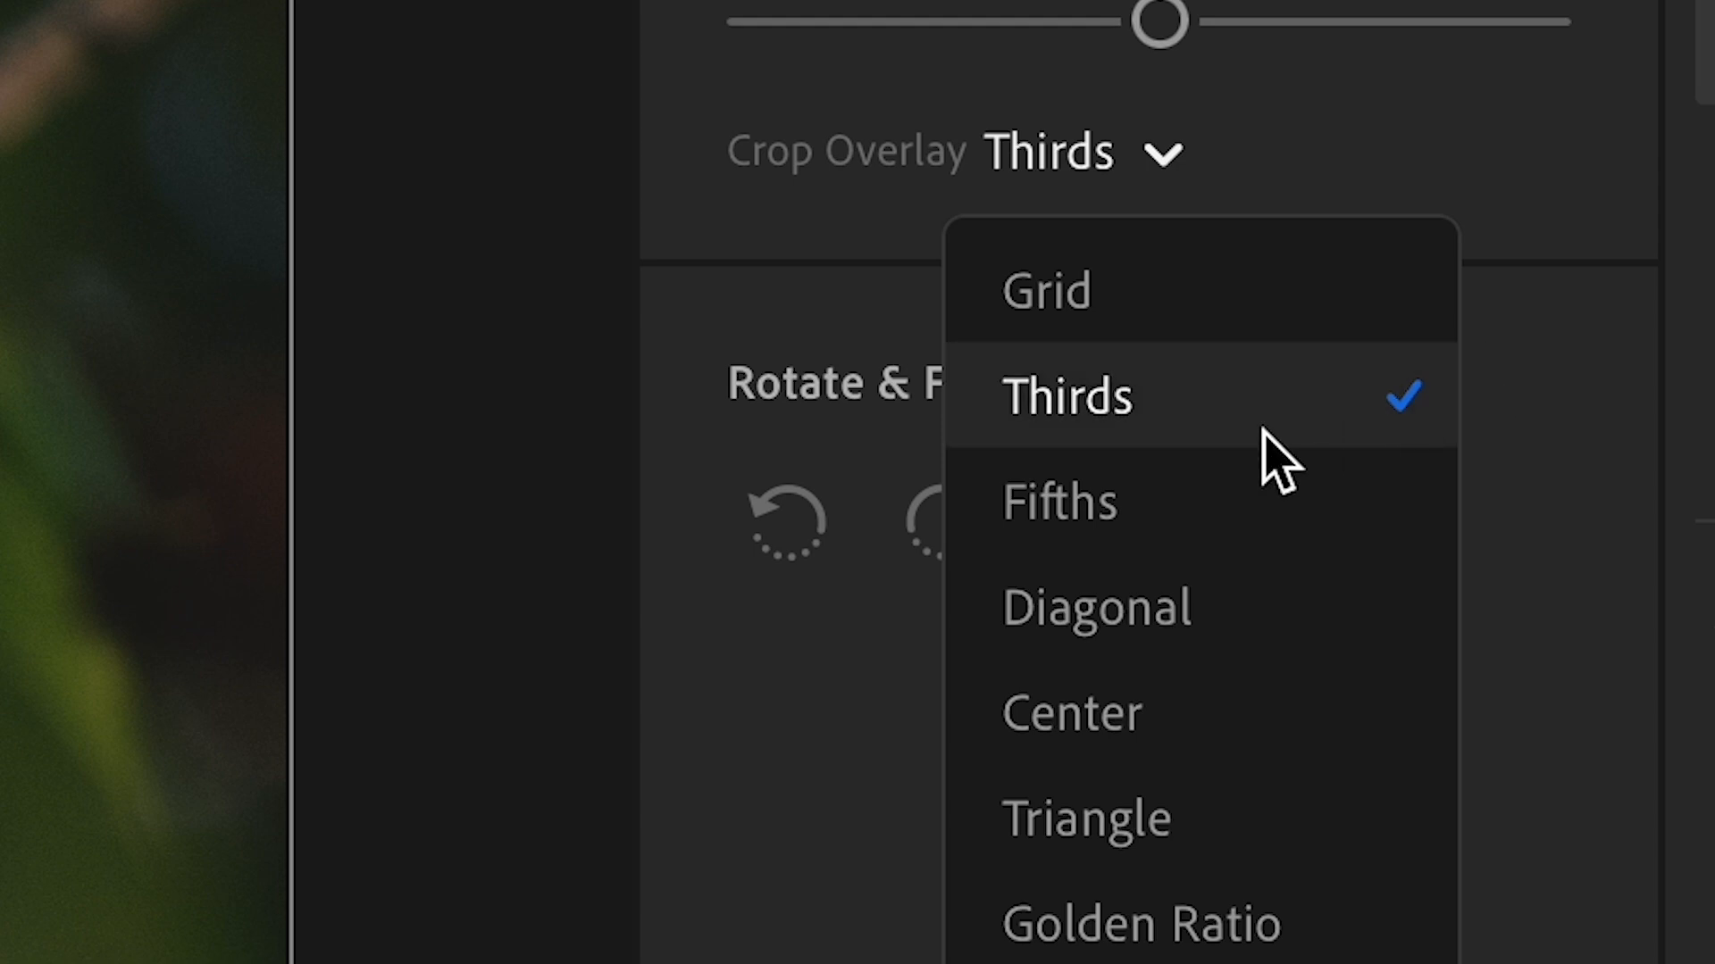
{"action": "left_click", "coordinate": [1263, 433]}
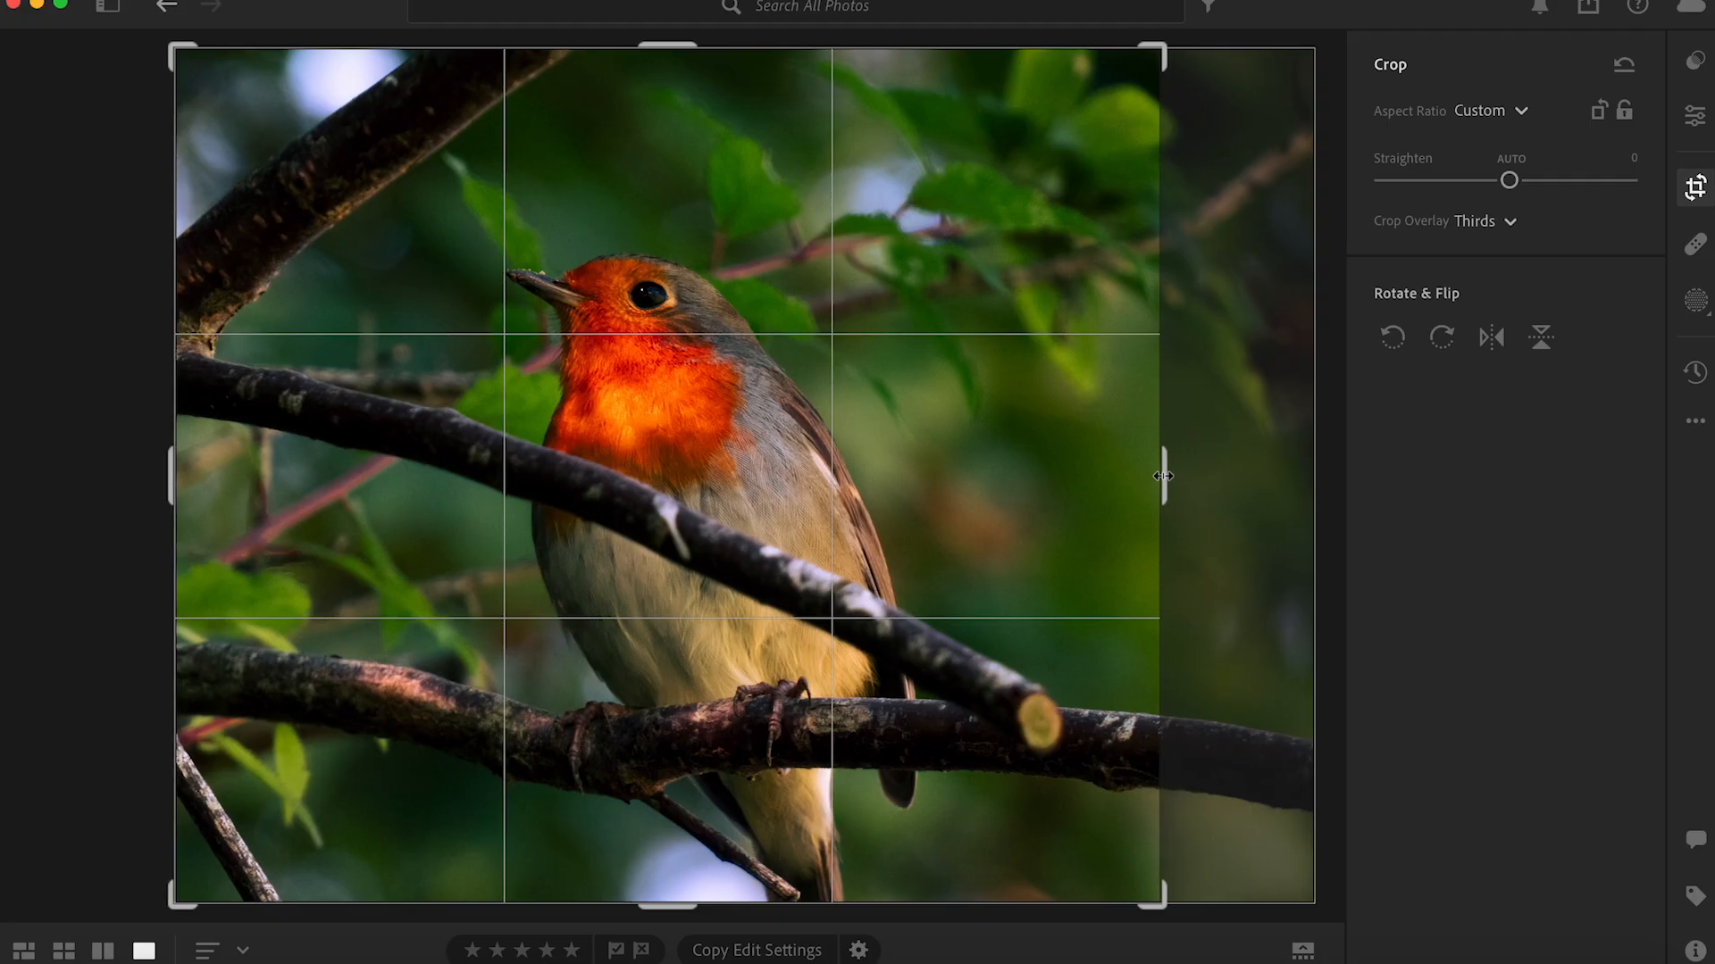
{"action": "left_click_drag", "start_coordinate": [1167, 473], "coordinate": [1057, 467]}
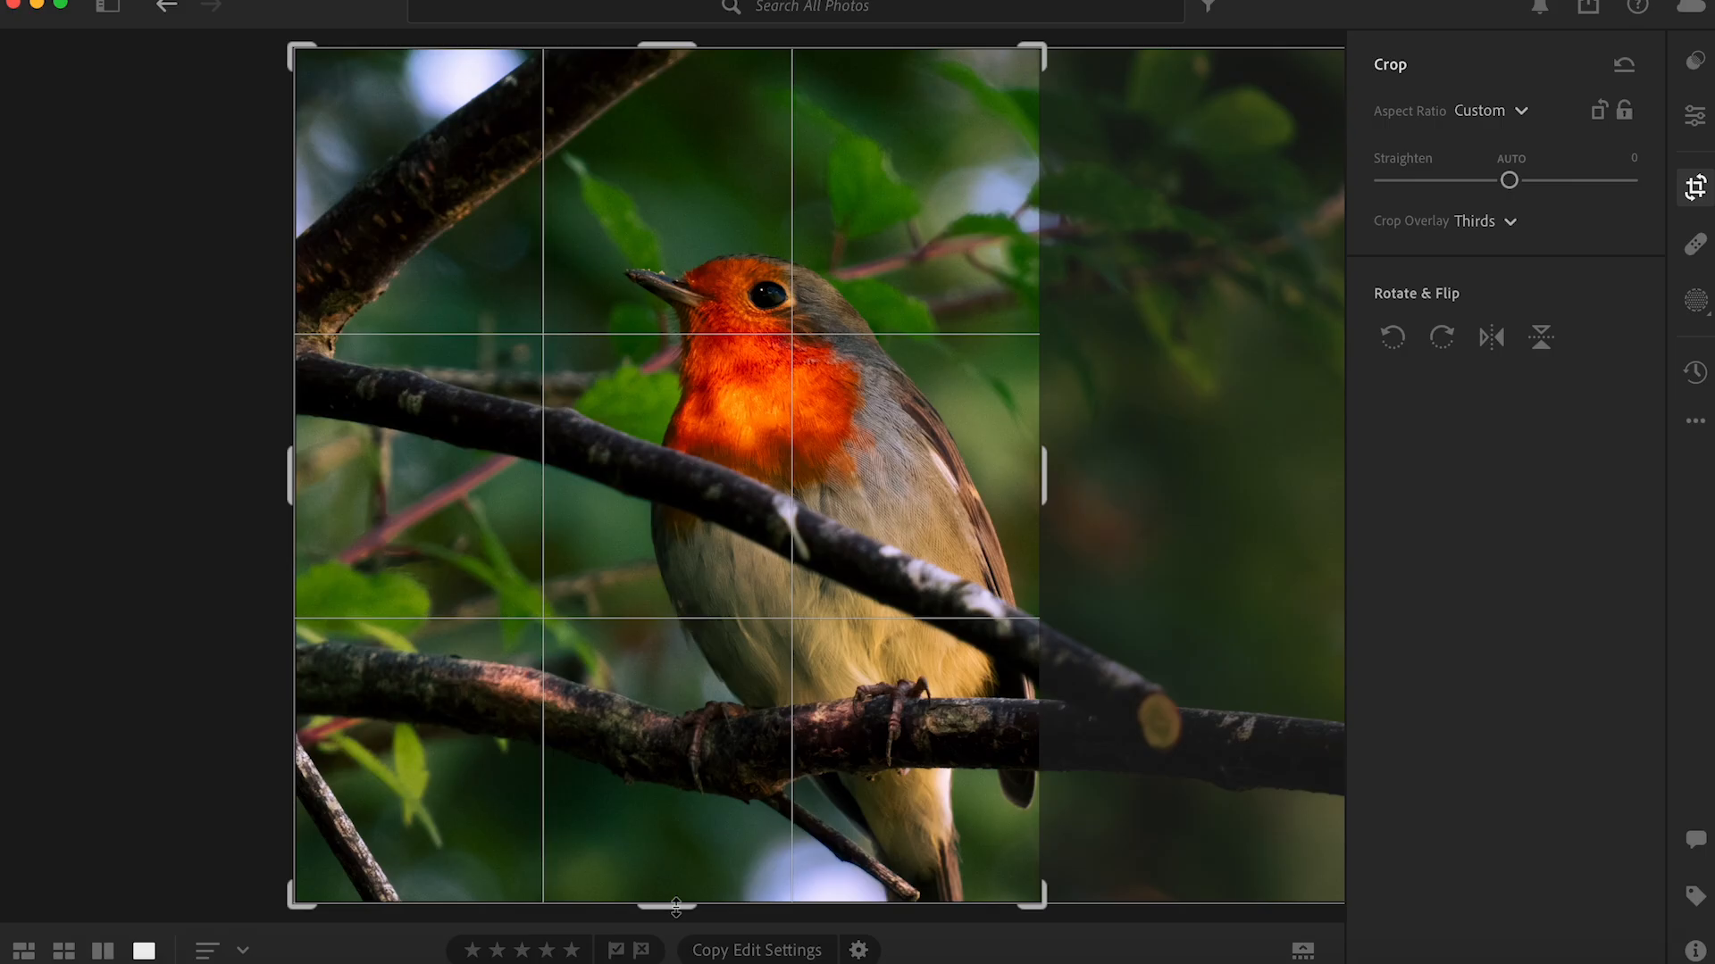
{"action": "left_click_drag", "start_coordinate": [676, 902], "coordinate": [676, 863]}
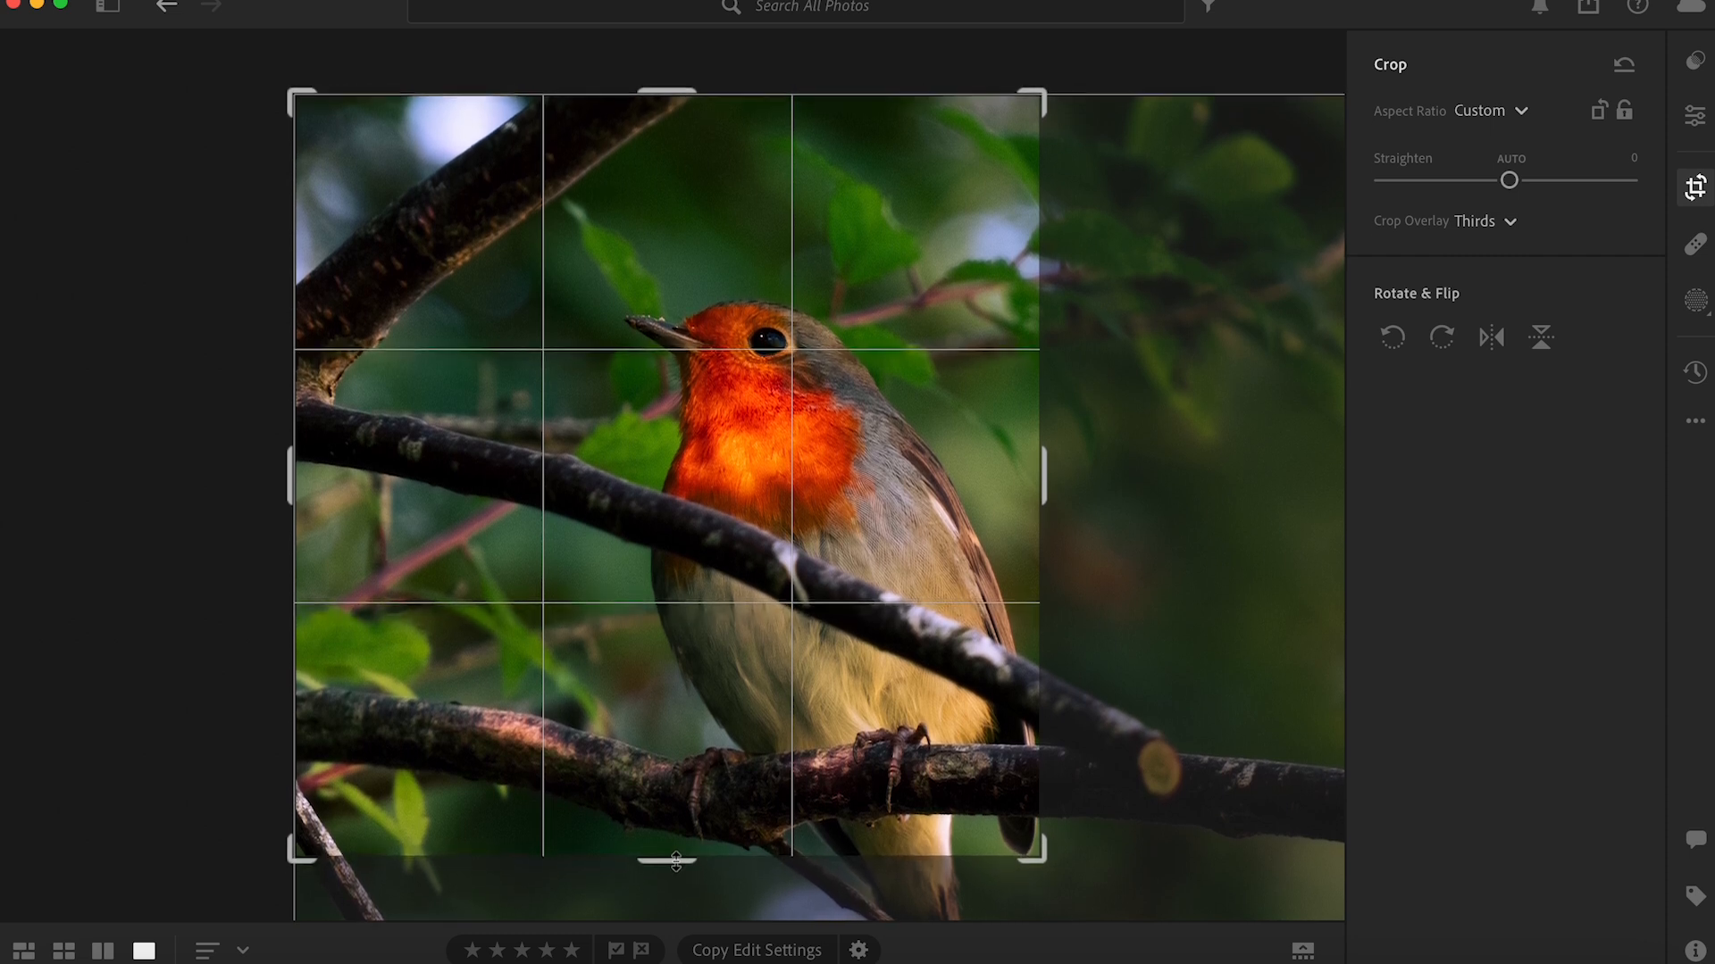
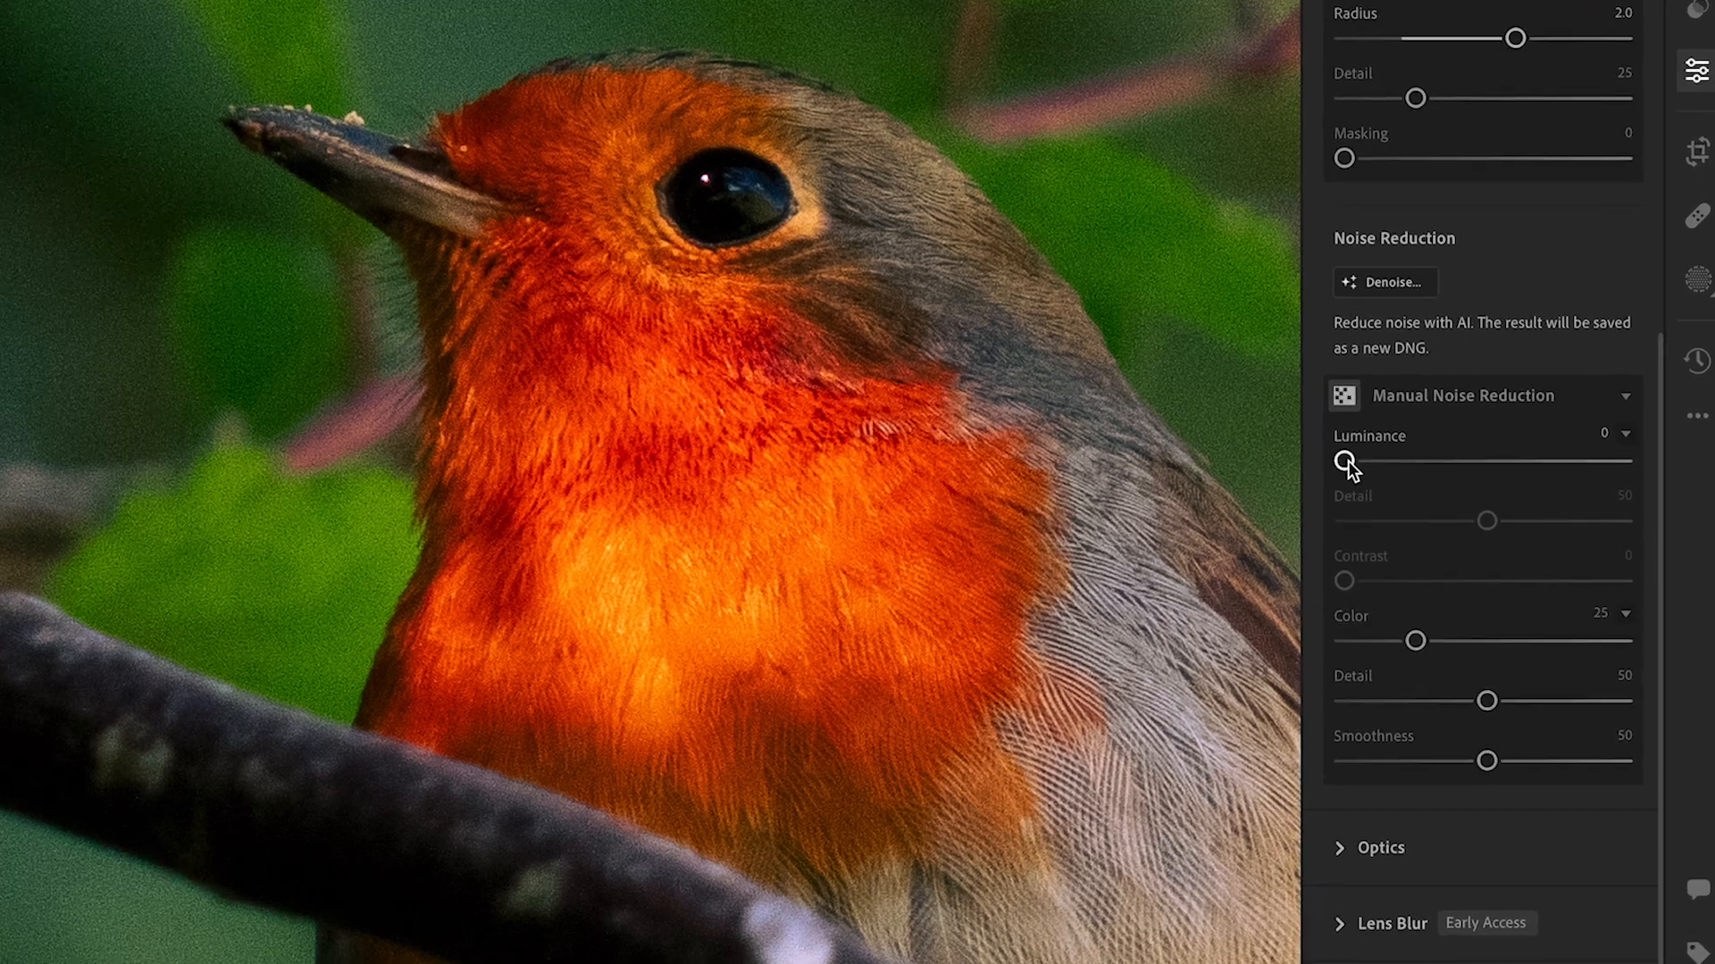
- Set the manual noise reduction Luminance to 60 and inspect the robin's feathers and background
{"action": "left_click_drag", "start_coordinate": [1385, 462], "coordinate": [1514, 474]}
{"action": "left_click_drag", "start_coordinate": [1216, 498], "coordinate": [1284, 498]}
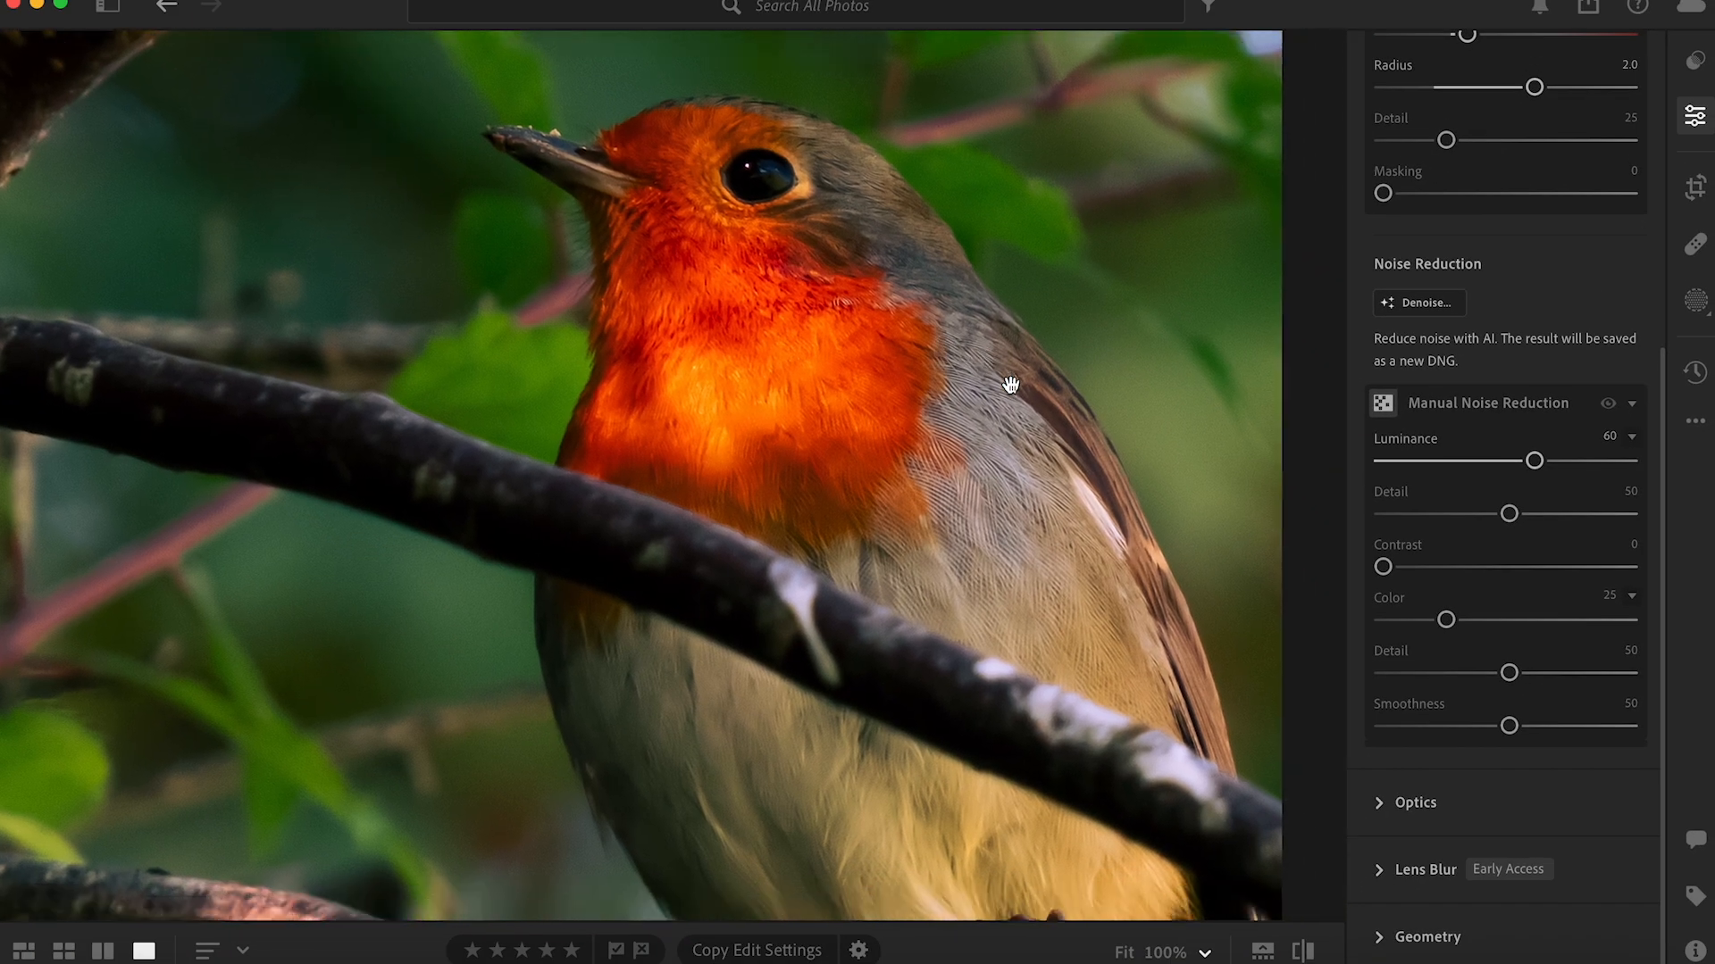
{"action": "scroll", "coordinate": [875, 519], "scroll_direction": "down", "scroll_amount": 5}
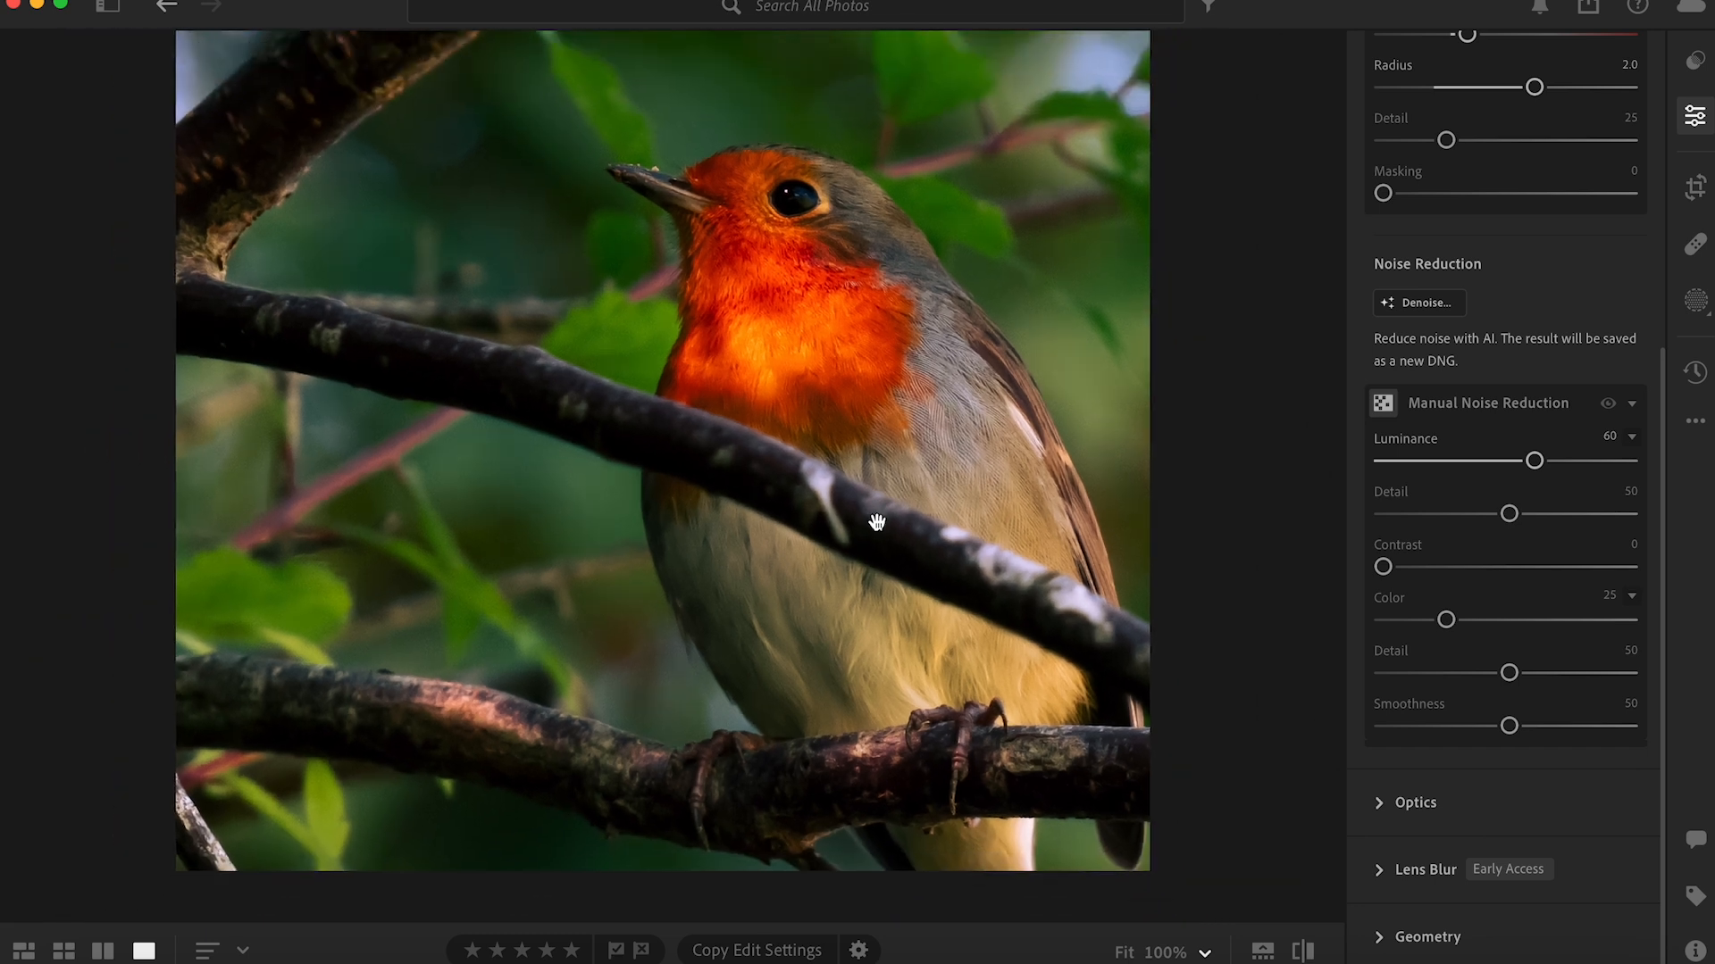
{"action": "scroll", "coordinate": [877, 522], "scroll_direction": "left", "scroll_amount": 1}
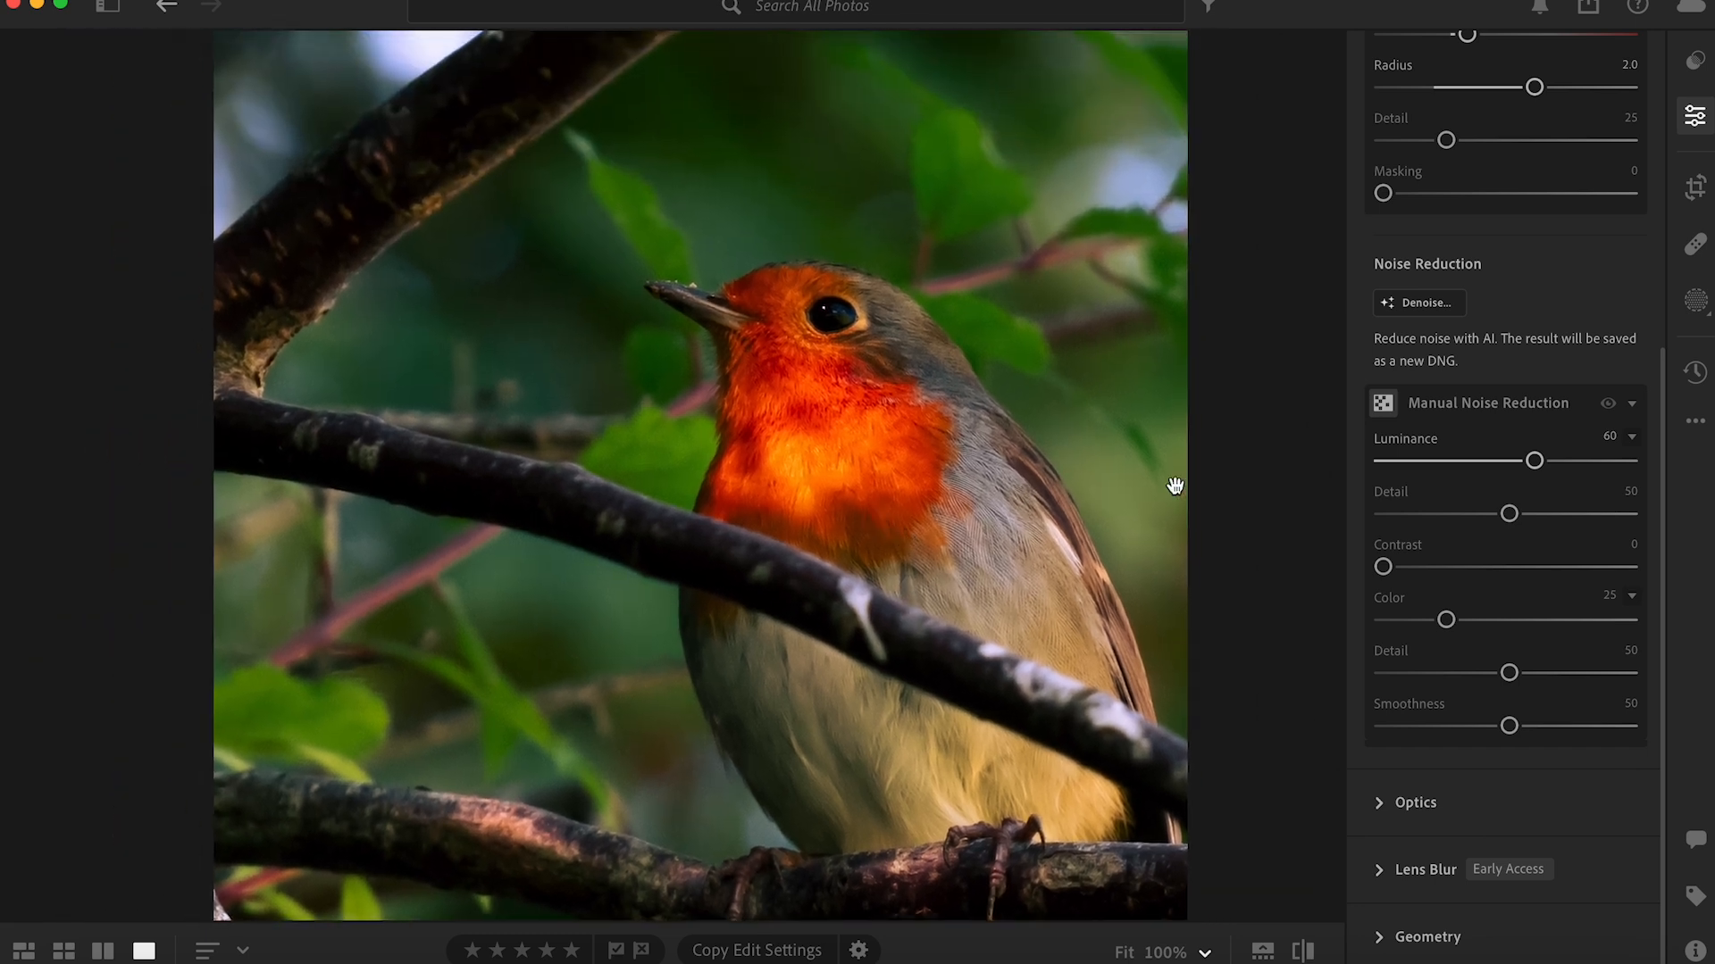
{"action": "scroll", "coordinate": [834, 426], "scroll_direction": "up", "scroll_amount": 5}
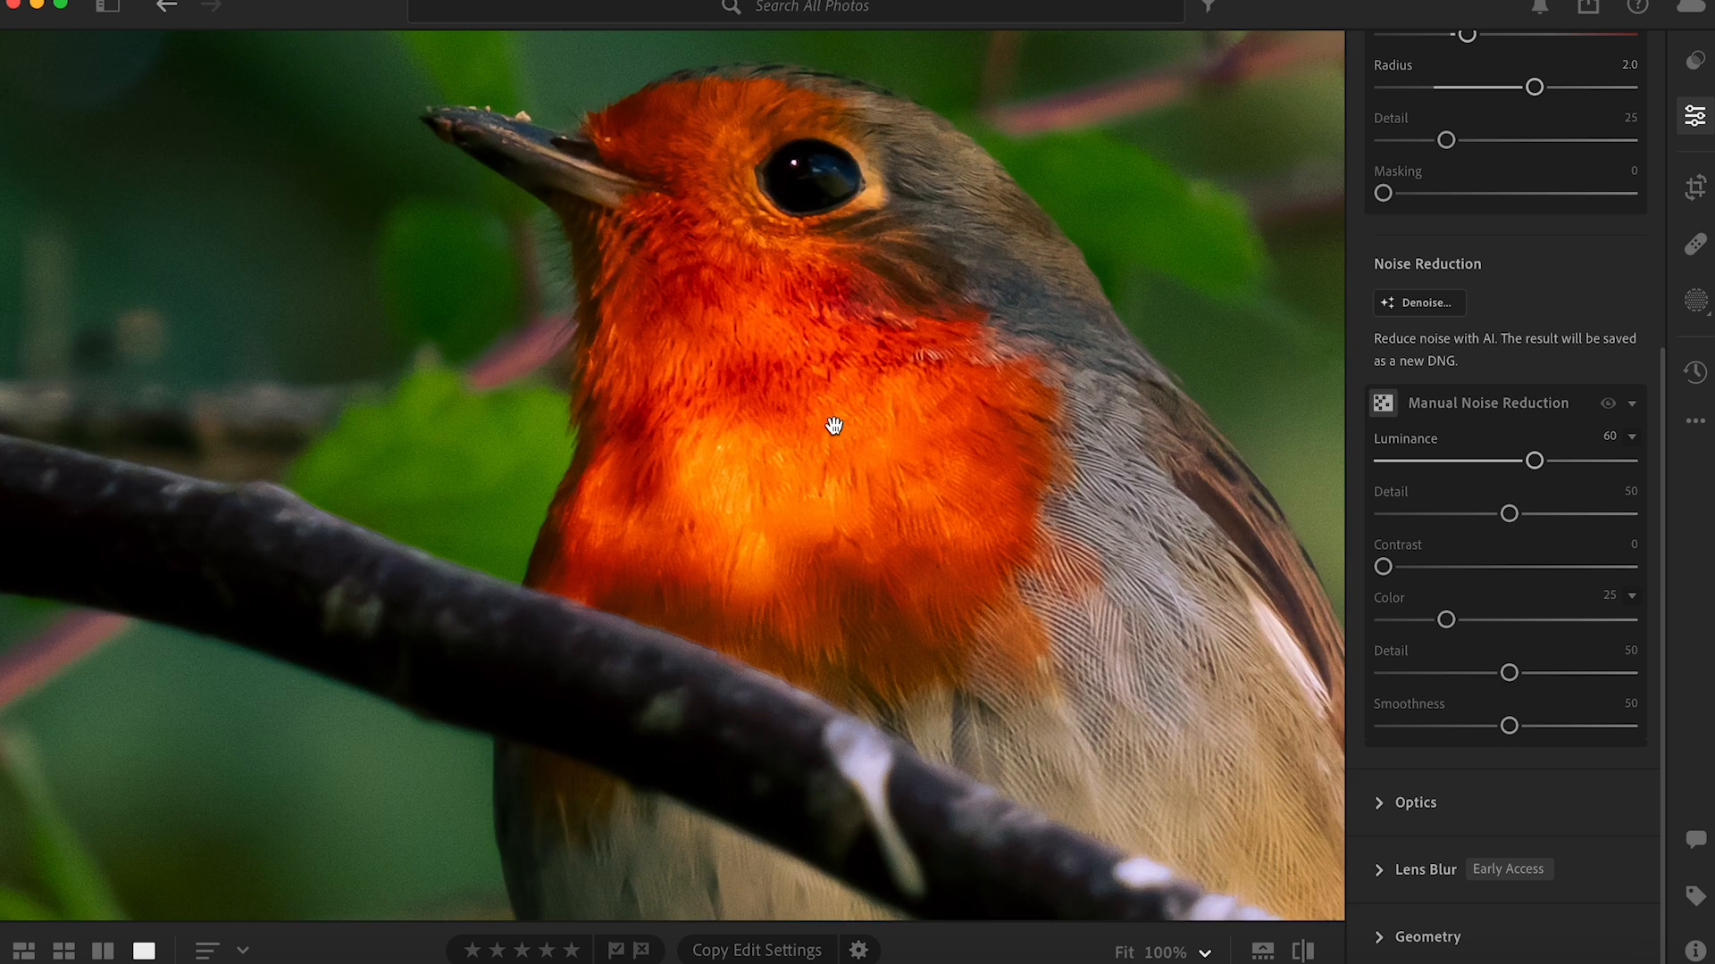
{"action": "scroll", "coordinate": [834, 425], "scroll_direction": "up", "scroll_amount": 3}
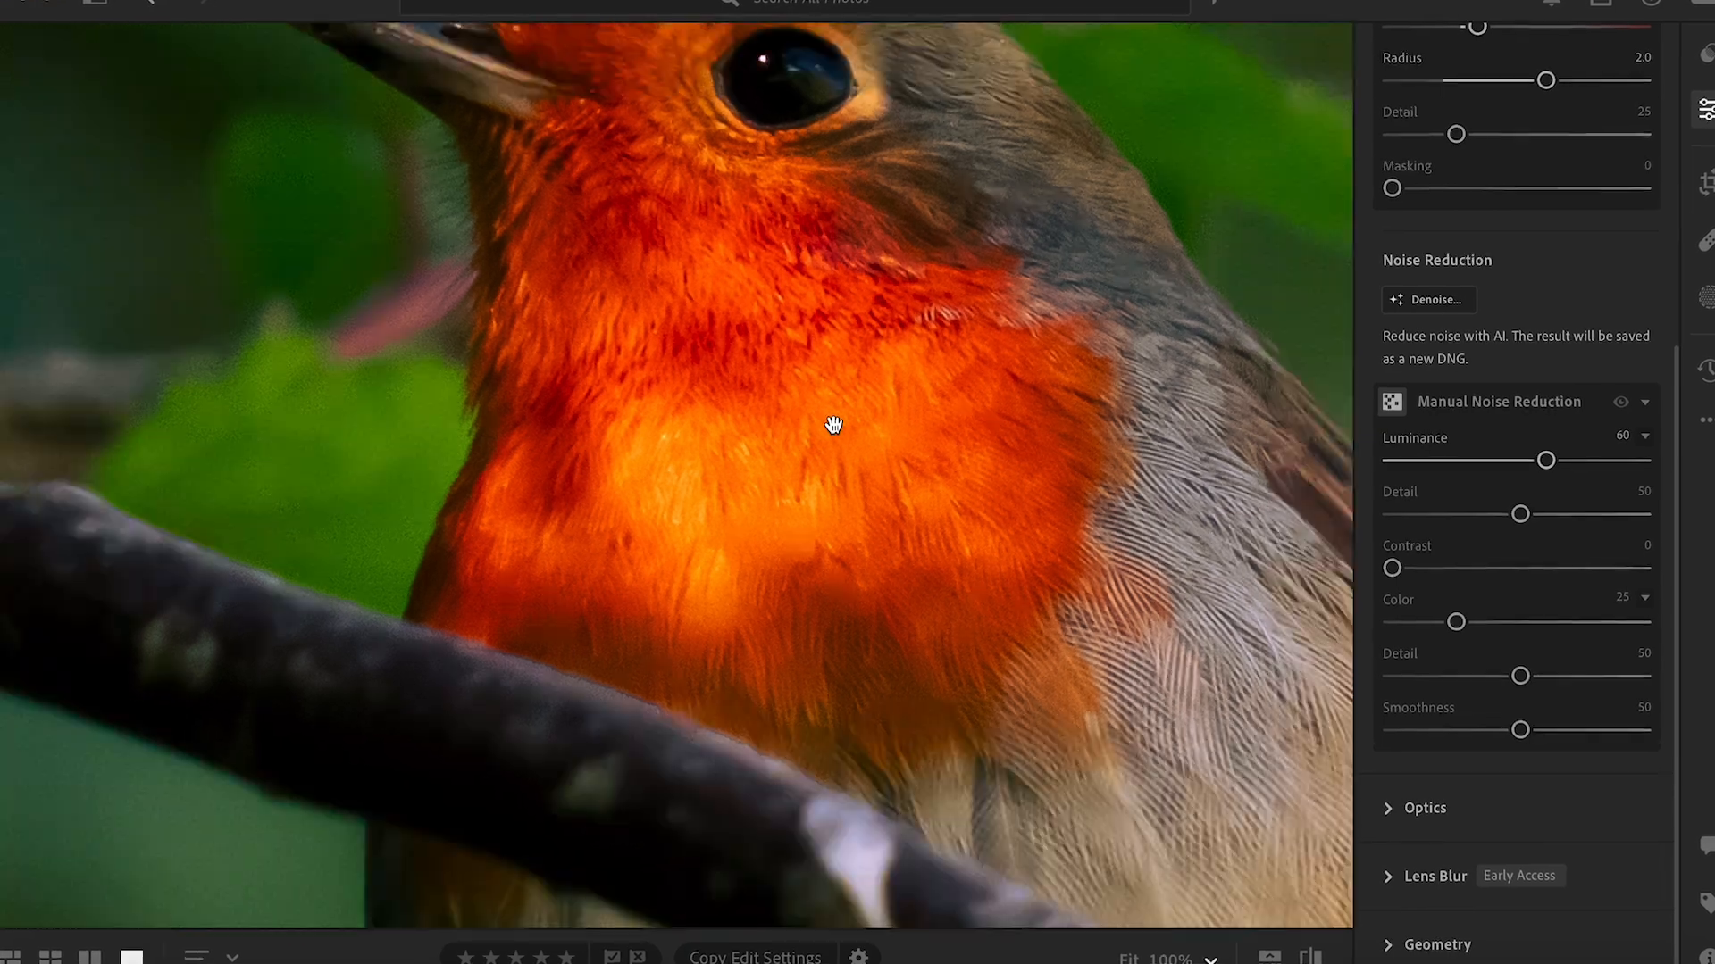
{"action": "scroll", "coordinate": [834, 425], "scroll_direction": "down", "scroll_amount": 8}
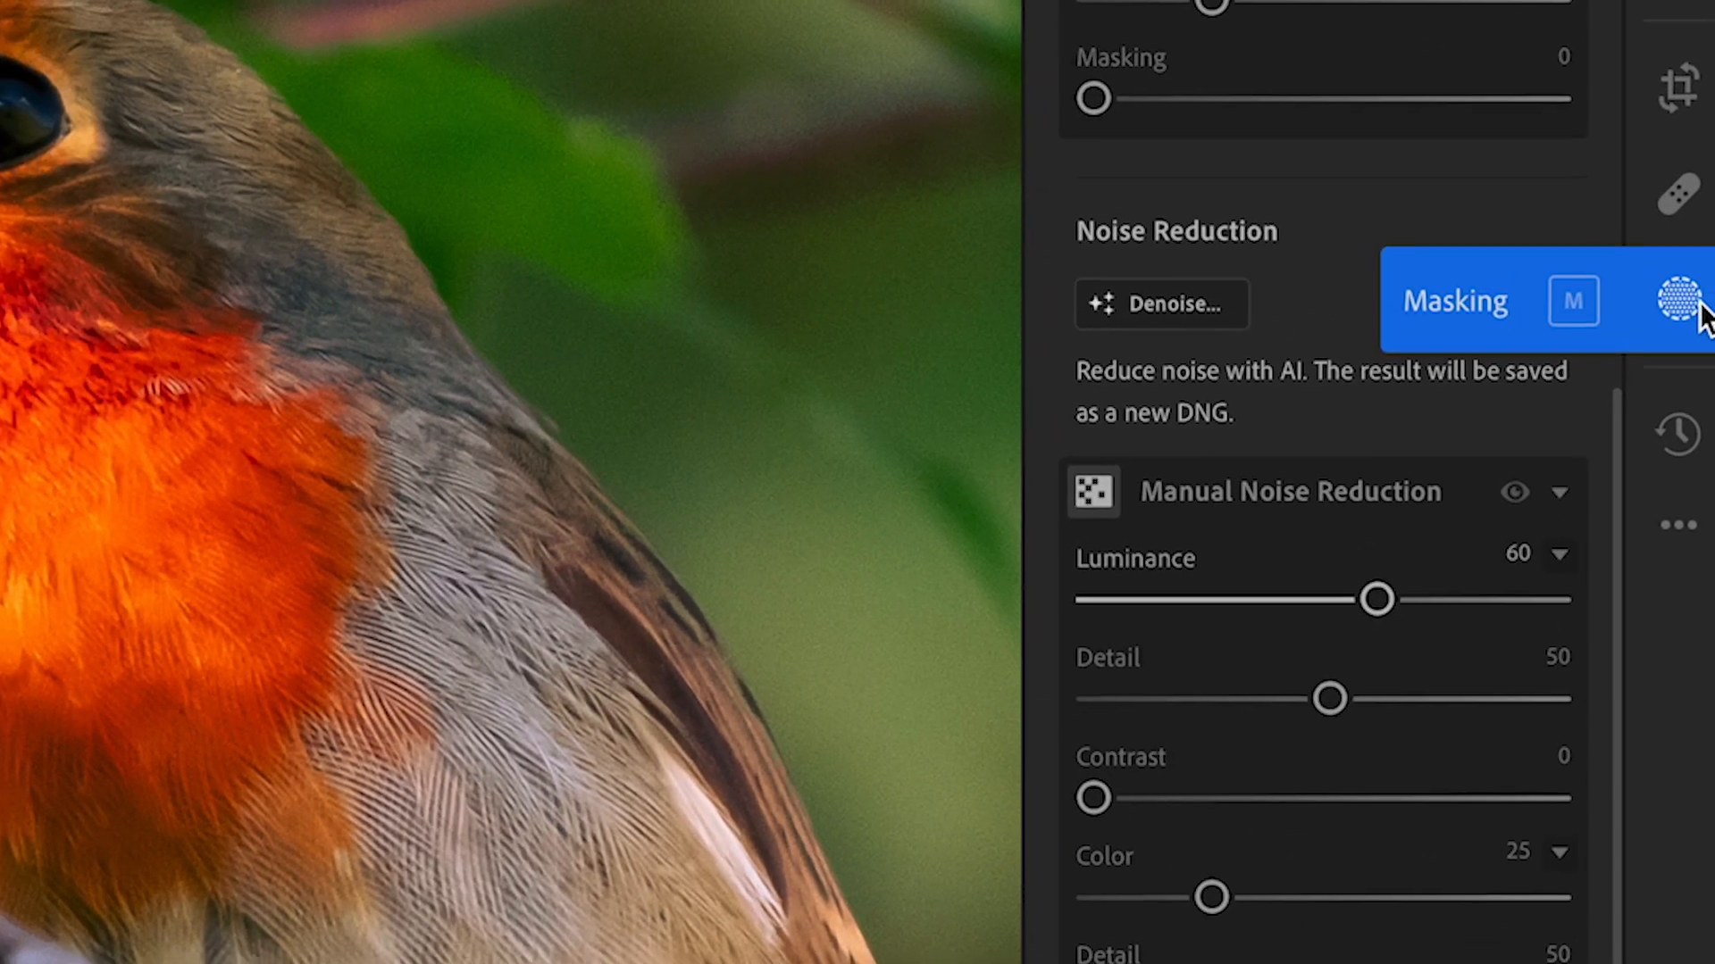
- Create a new Subject mask that selects the robin
{"action": "left_click", "coordinate": [1692, 299]}
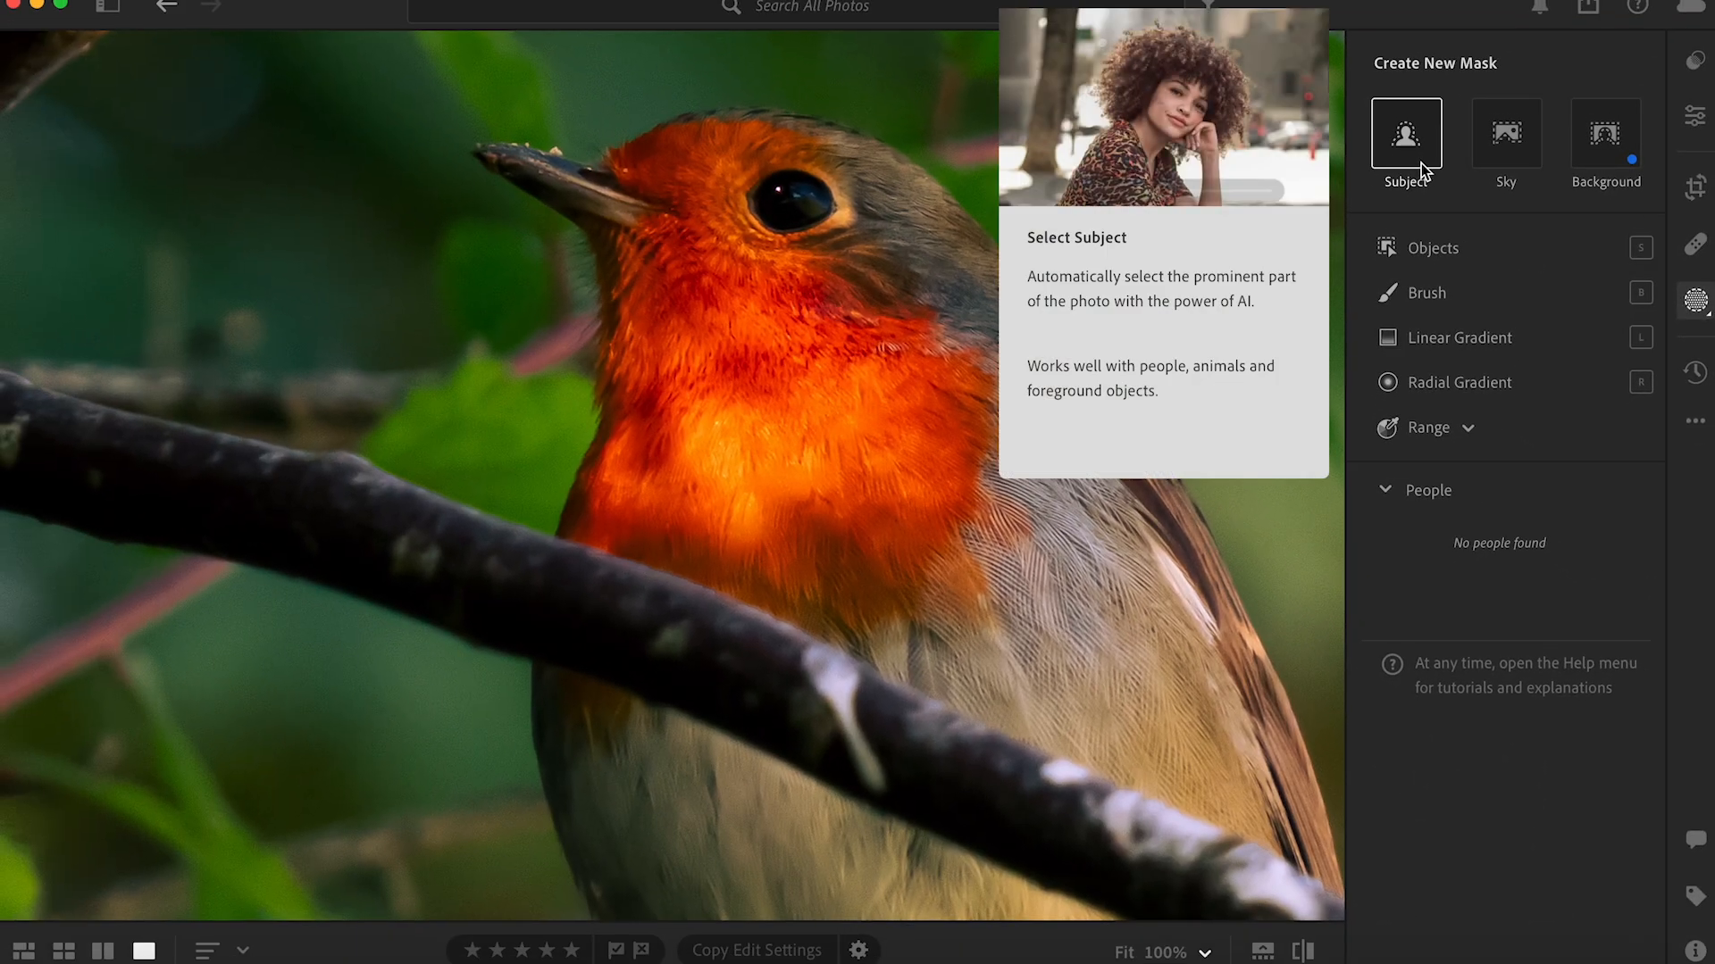
{"action": "left_click", "coordinate": [1409, 158]}
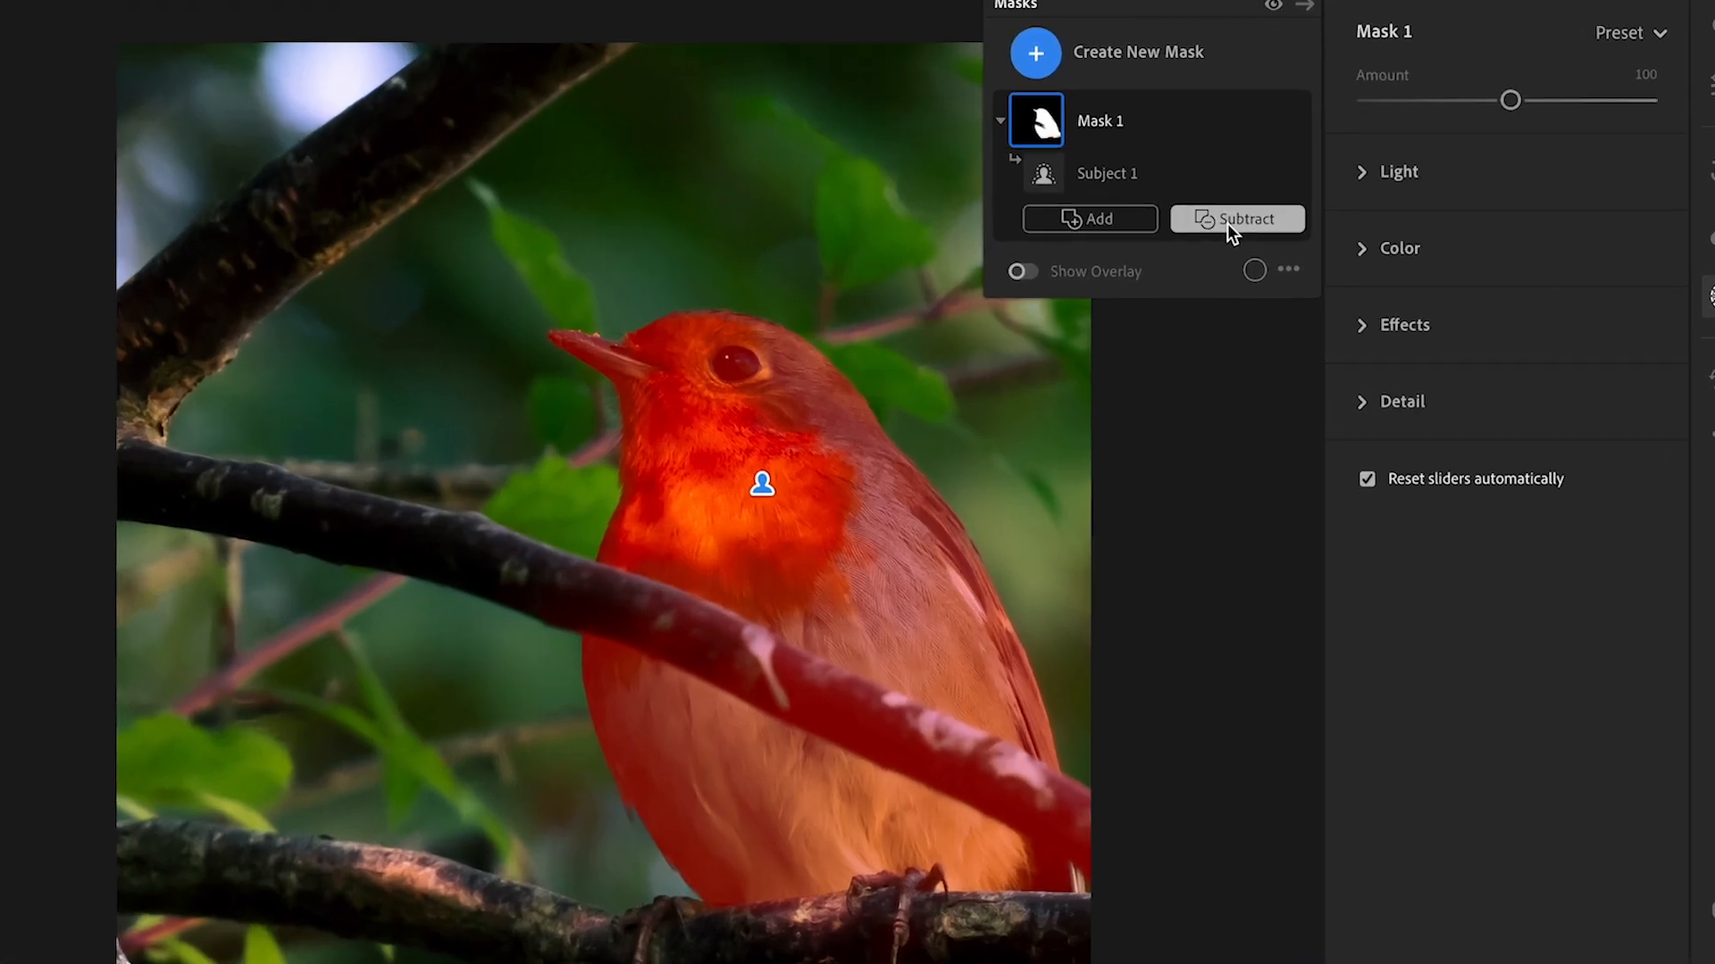
- Subtract the branch crossing the robin's body from Mask 1 using a brush with size 15 and feather 100
{"action": "left_click", "coordinate": [1263, 234]}
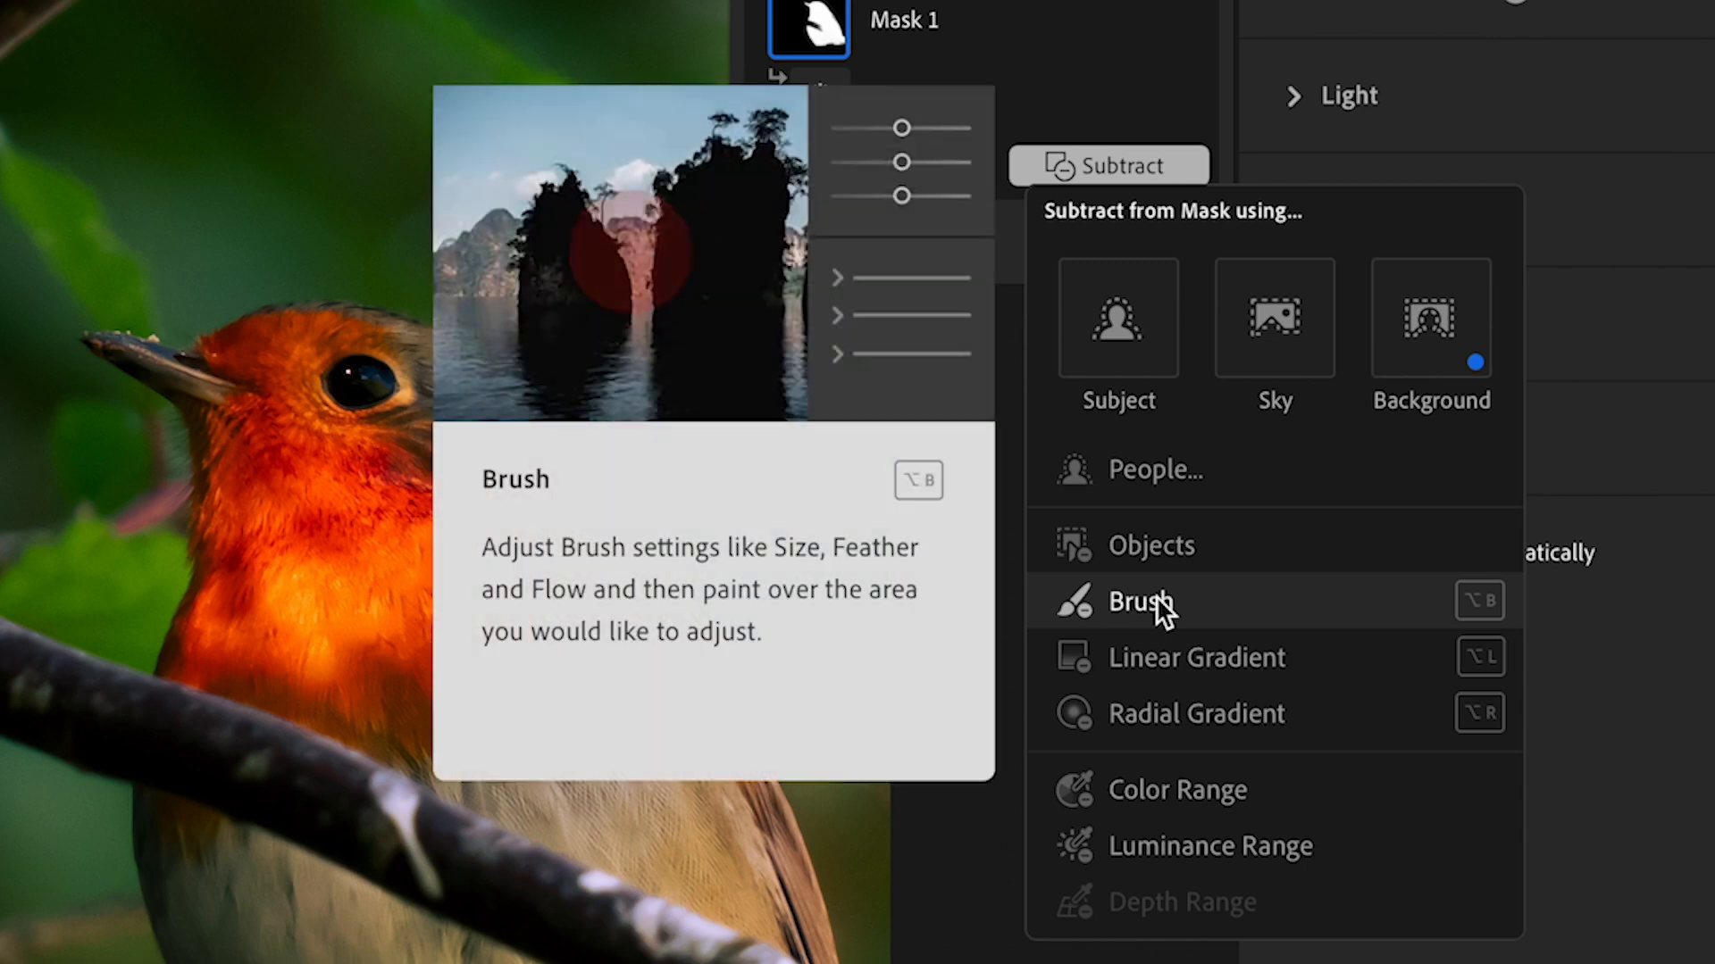
{"action": "left_click", "coordinate": [1190, 600]}
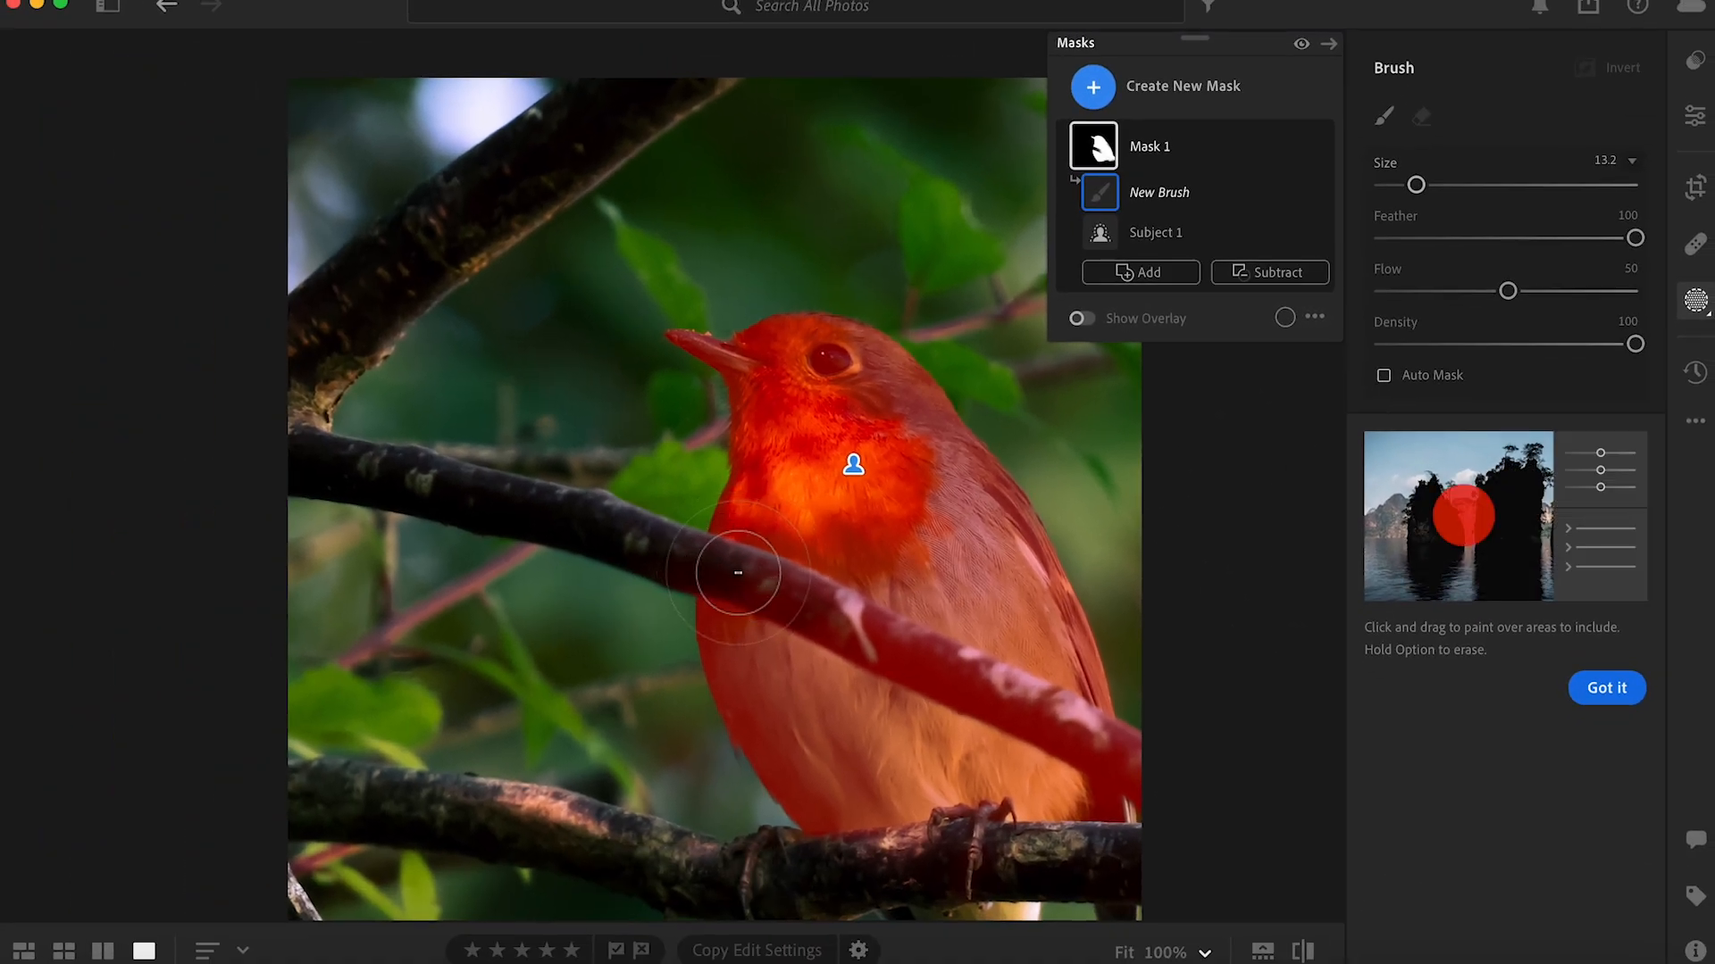
{"action": "scroll", "coordinate": [738, 573], "scroll_direction": "up", "scroll_amount": 3}
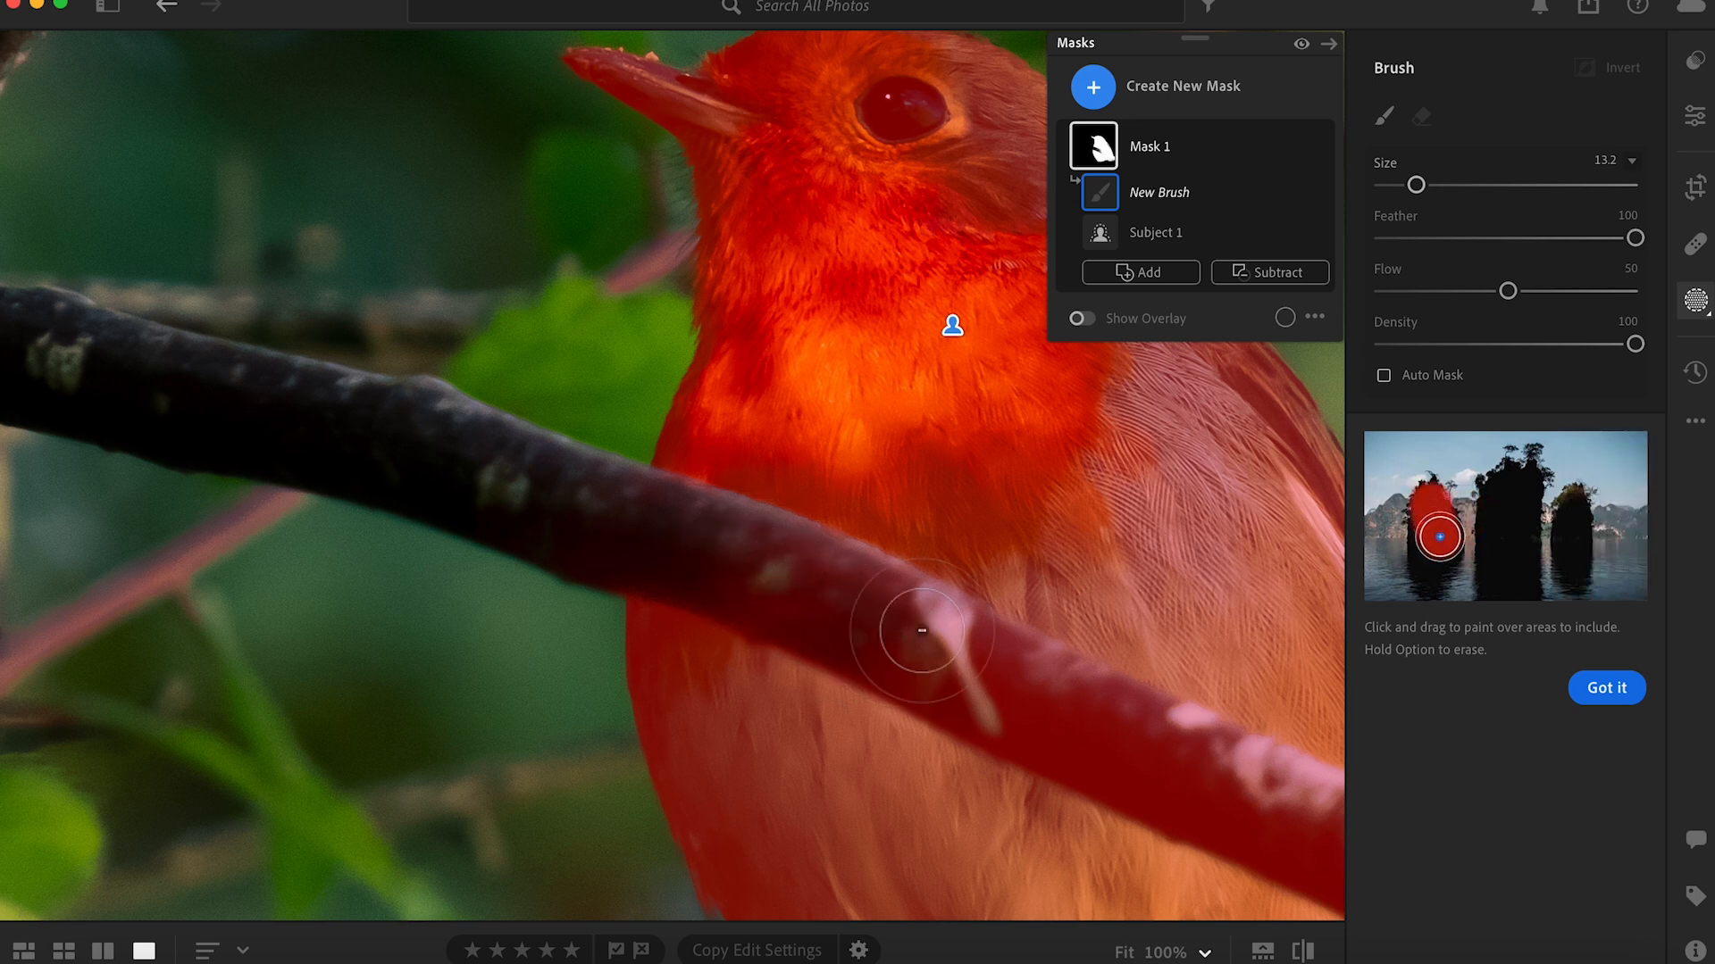
{"action": "scroll", "coordinate": [977, 657], "scroll_direction": "down", "scroll_amount": 1}
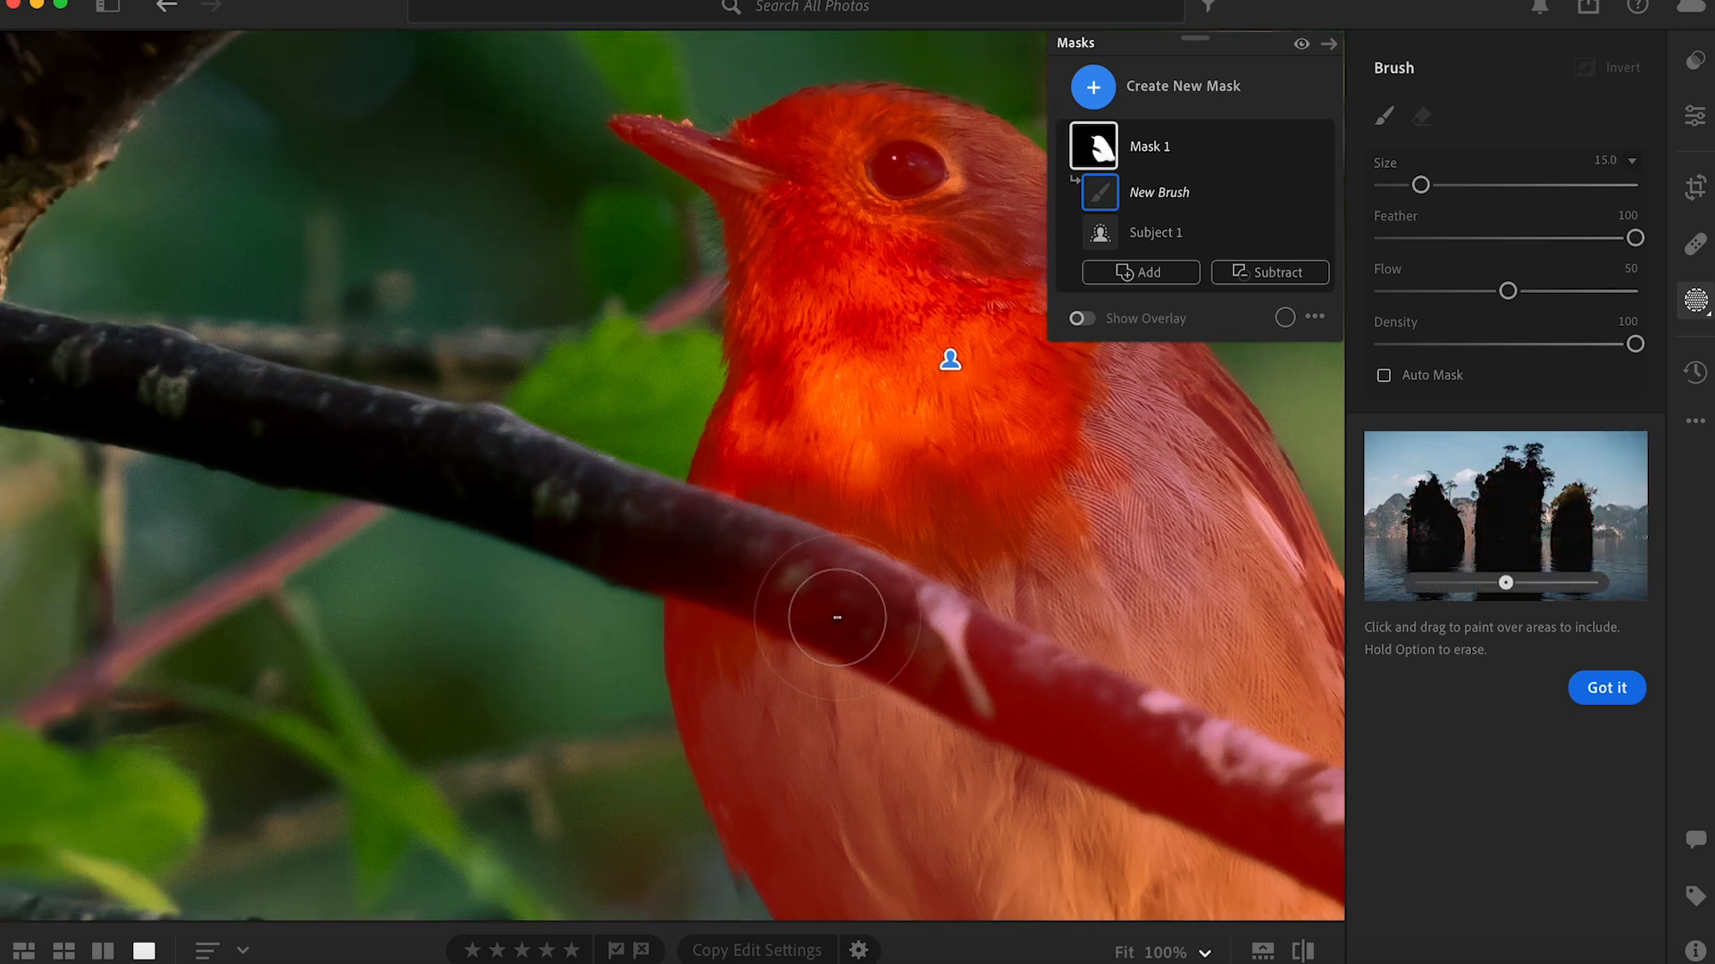
{"action": "left_click_drag", "start_coordinate": [790, 573], "coordinate": [825, 589]}
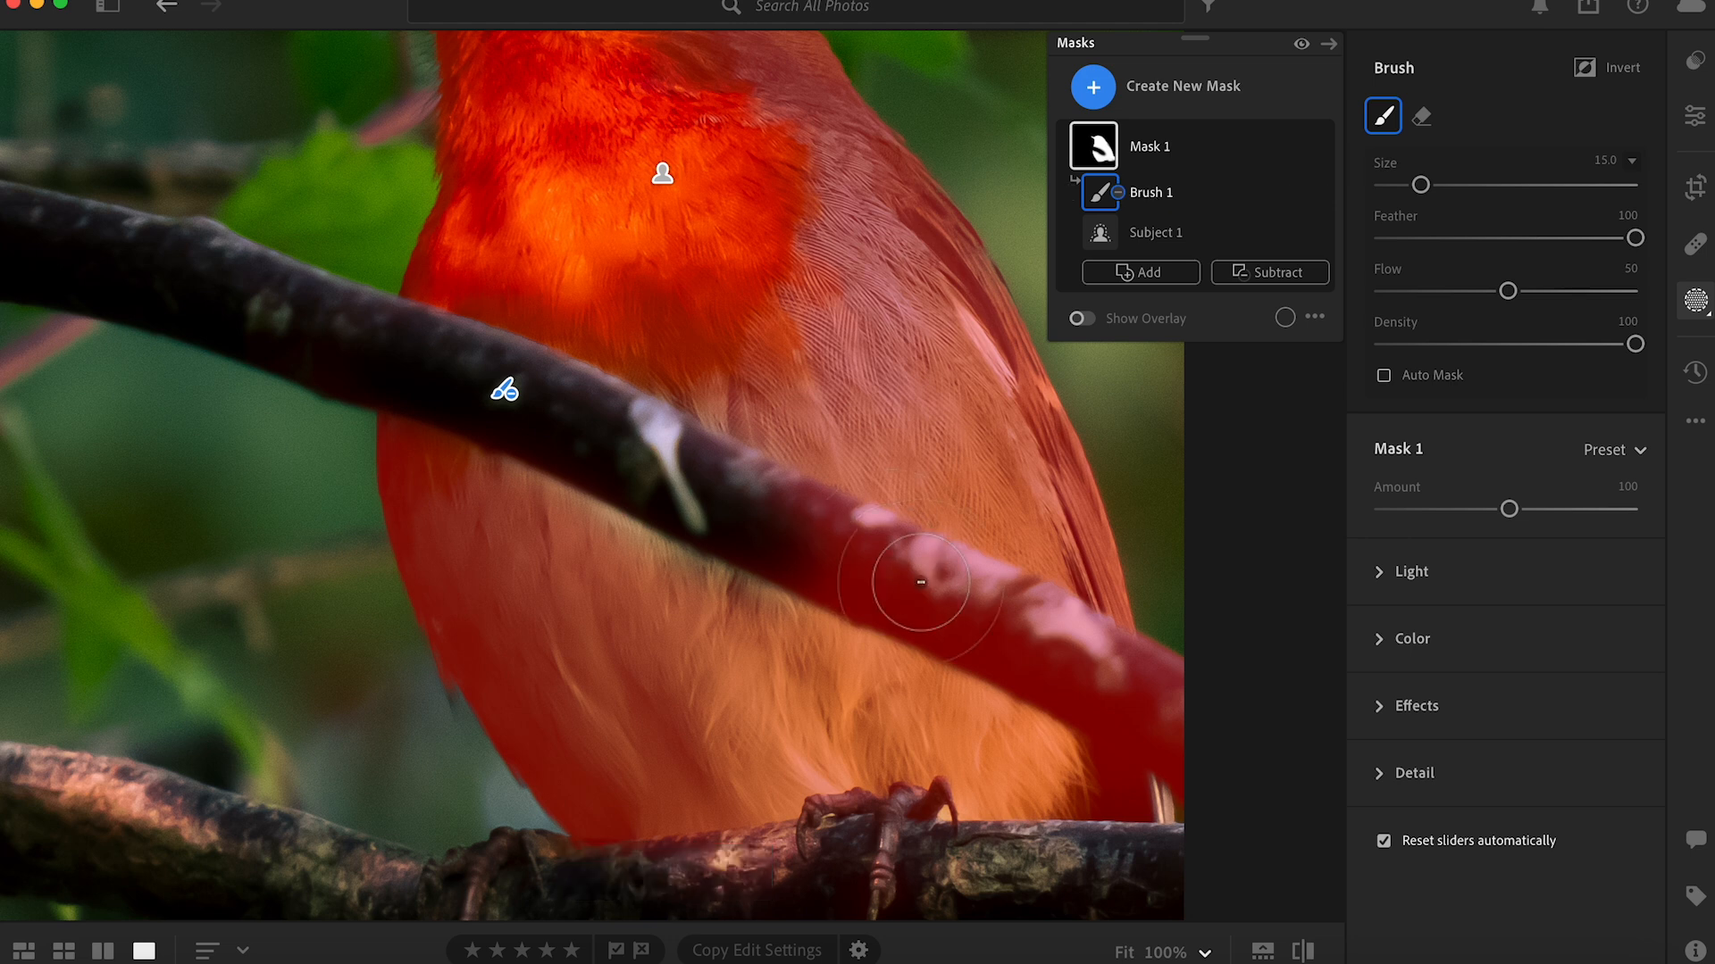
{"action": "mouse_move", "coordinate": [921, 582]}
{"action": "left_mouse_down"}
{"action": "mouse_move", "coordinate": [822, 566]}
{"action": "mouse_move", "coordinate": [844, 564]}
{"action": "left_mouse_up"}
{"action": "left_click_drag", "start_coordinate": [1107, 686], "coordinate": [961, 615]}
{"action": "left_click_drag", "start_coordinate": [887, 572], "coordinate": [875, 567]}
{"action": "left_click_drag", "start_coordinate": [1211, 729], "coordinate": [1208, 727]}
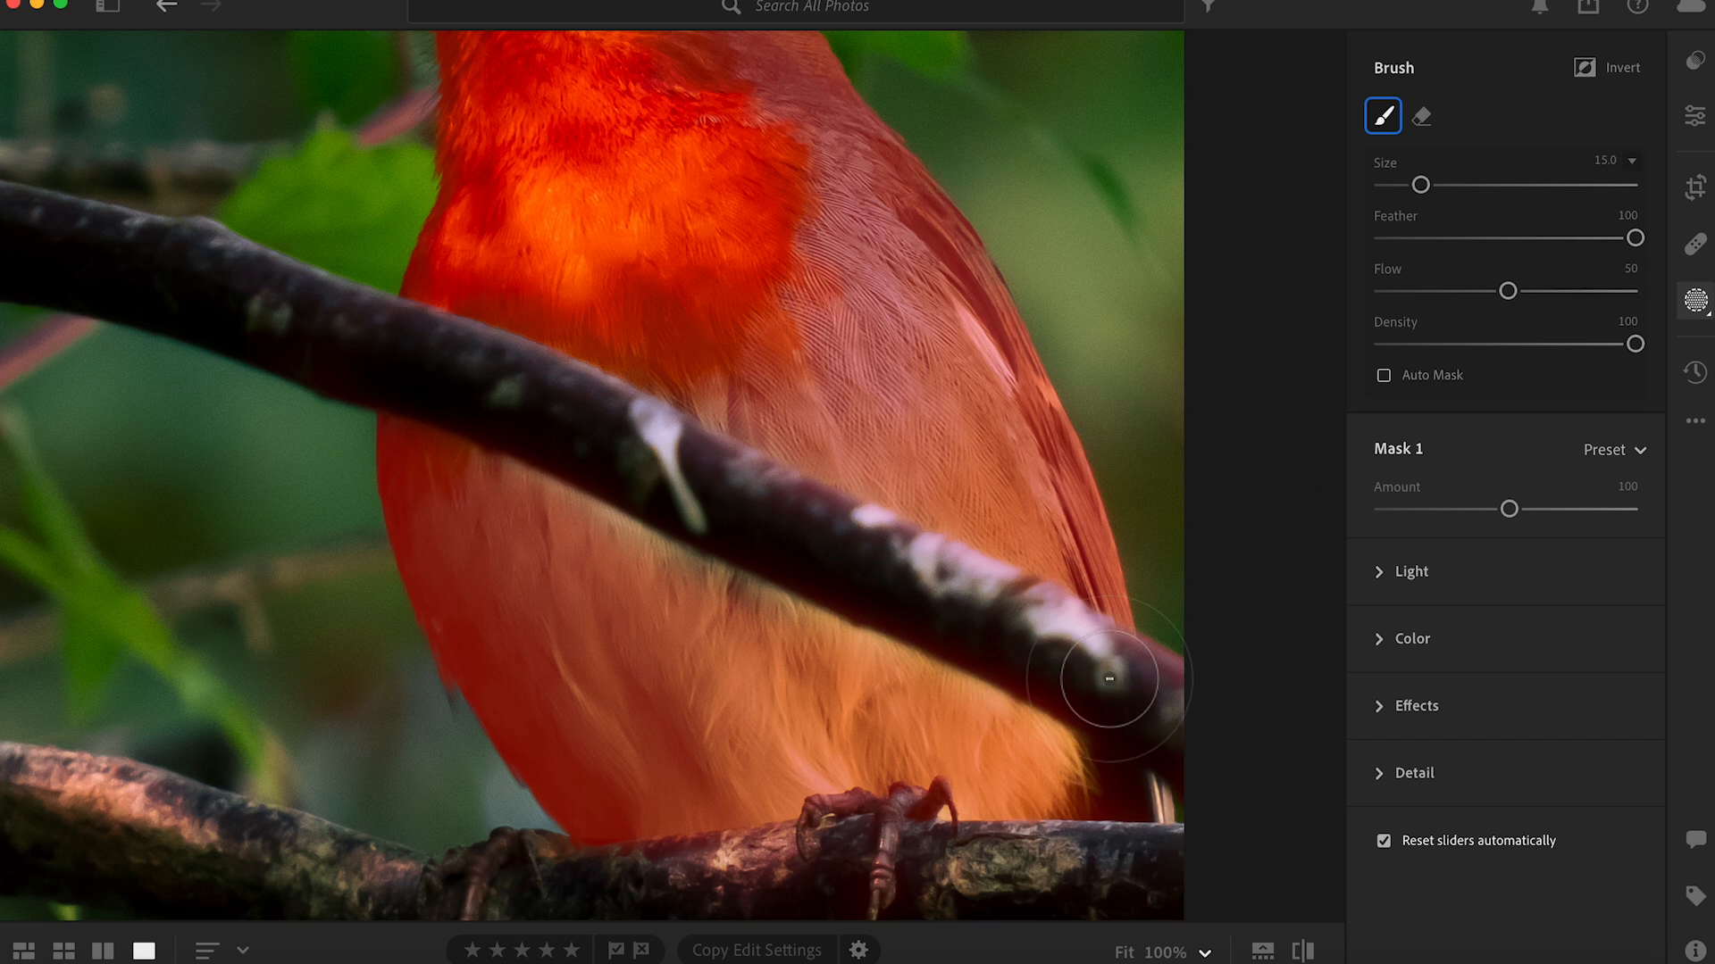
{"action": "left_click_drag", "start_coordinate": [830, 542], "coordinate": [662, 468]}
{"action": "mouse_move", "coordinate": [1250, 717]}
{"action": "left_mouse_down"}
{"action": "mouse_move", "coordinate": [1150, 792]}
{"action": "mouse_move", "coordinate": [766, 486]}
{"action": "left_mouse_up"}
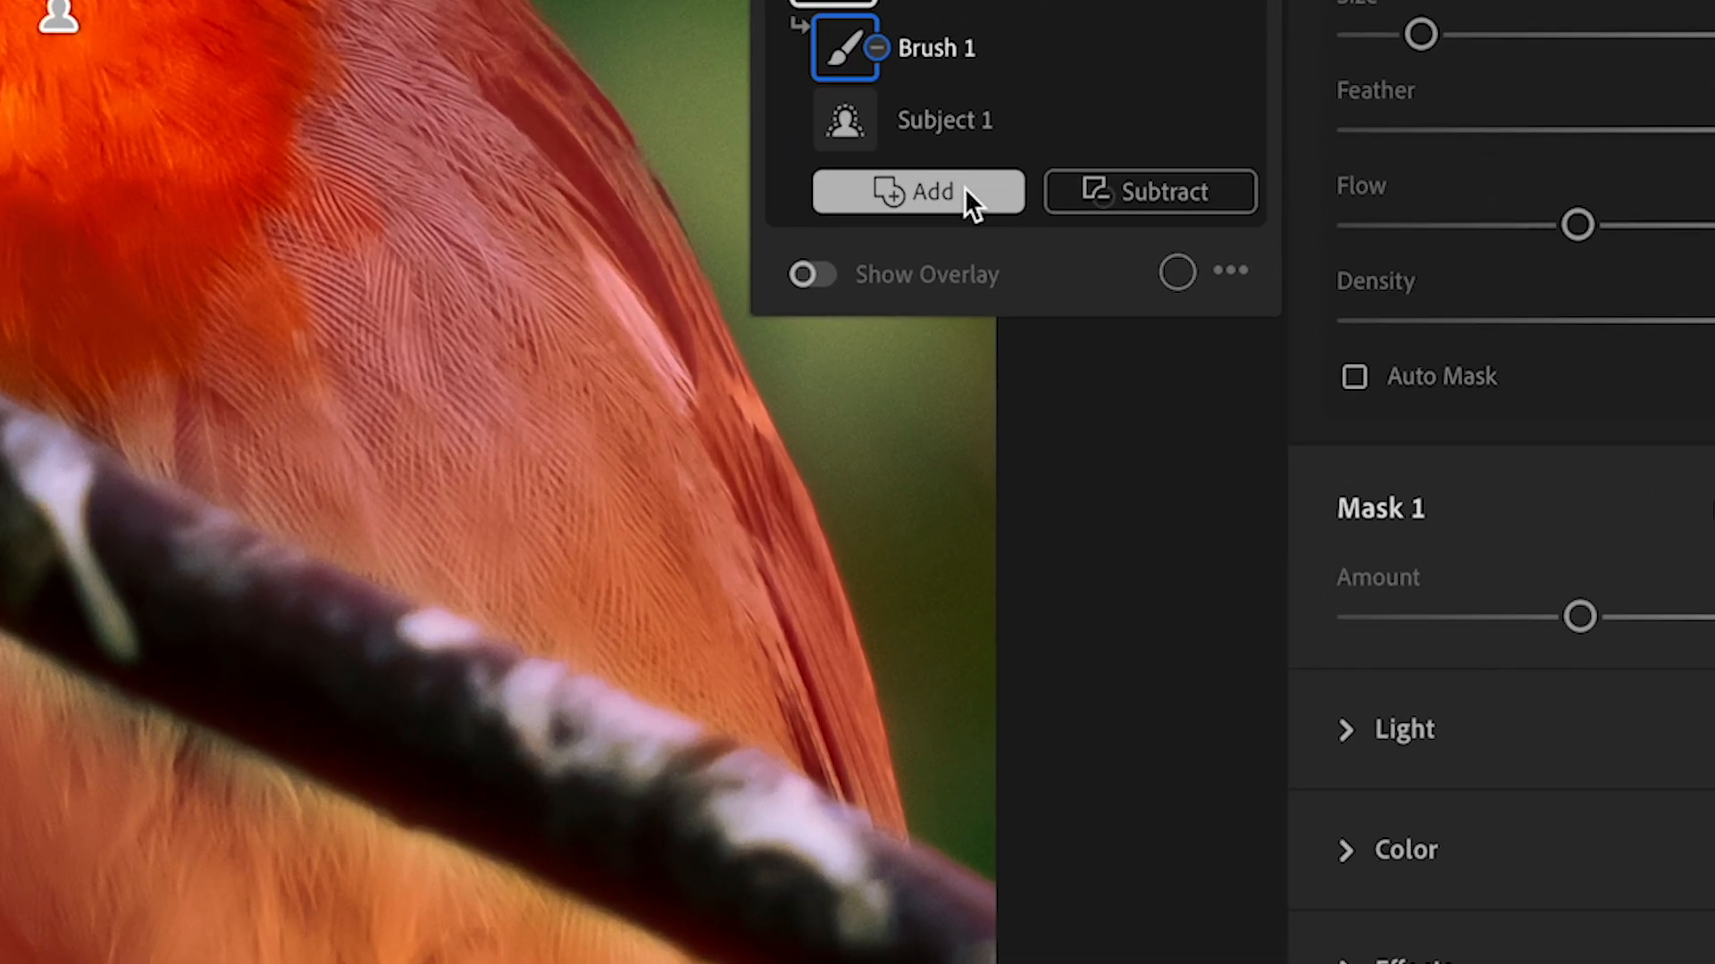
{"action": "left_click", "coordinate": [1027, 218]}
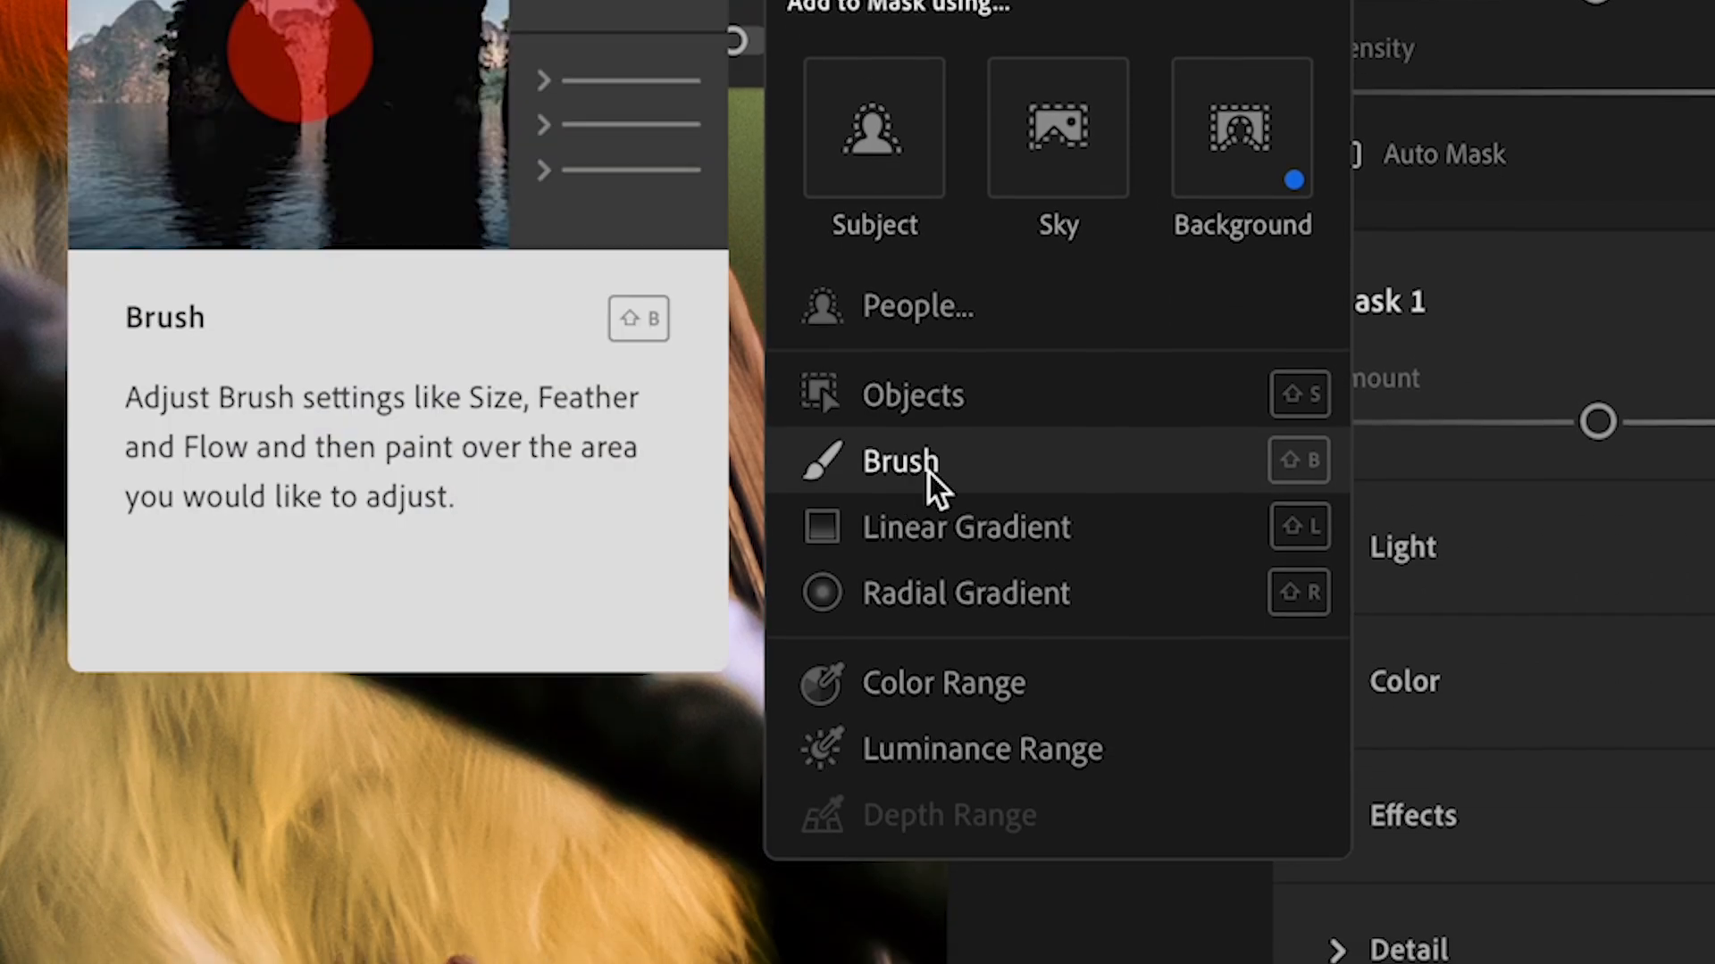
{"action": "left_click", "coordinate": [928, 685]}
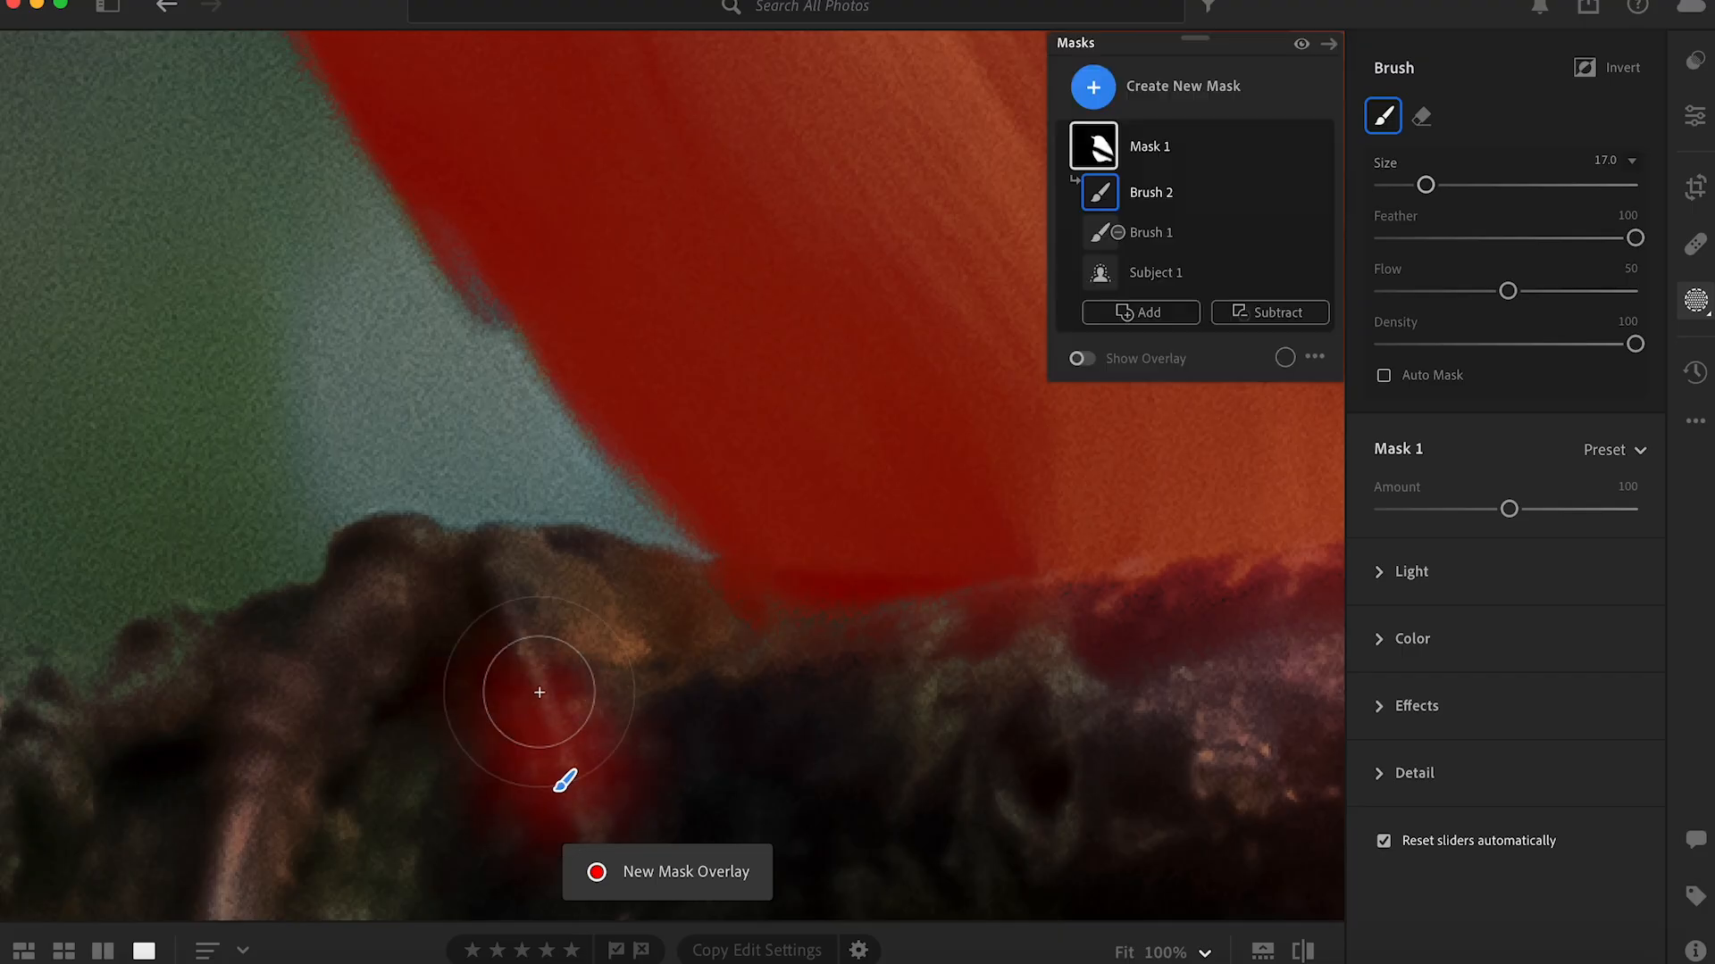
{"action": "key", "text": "super+z"}
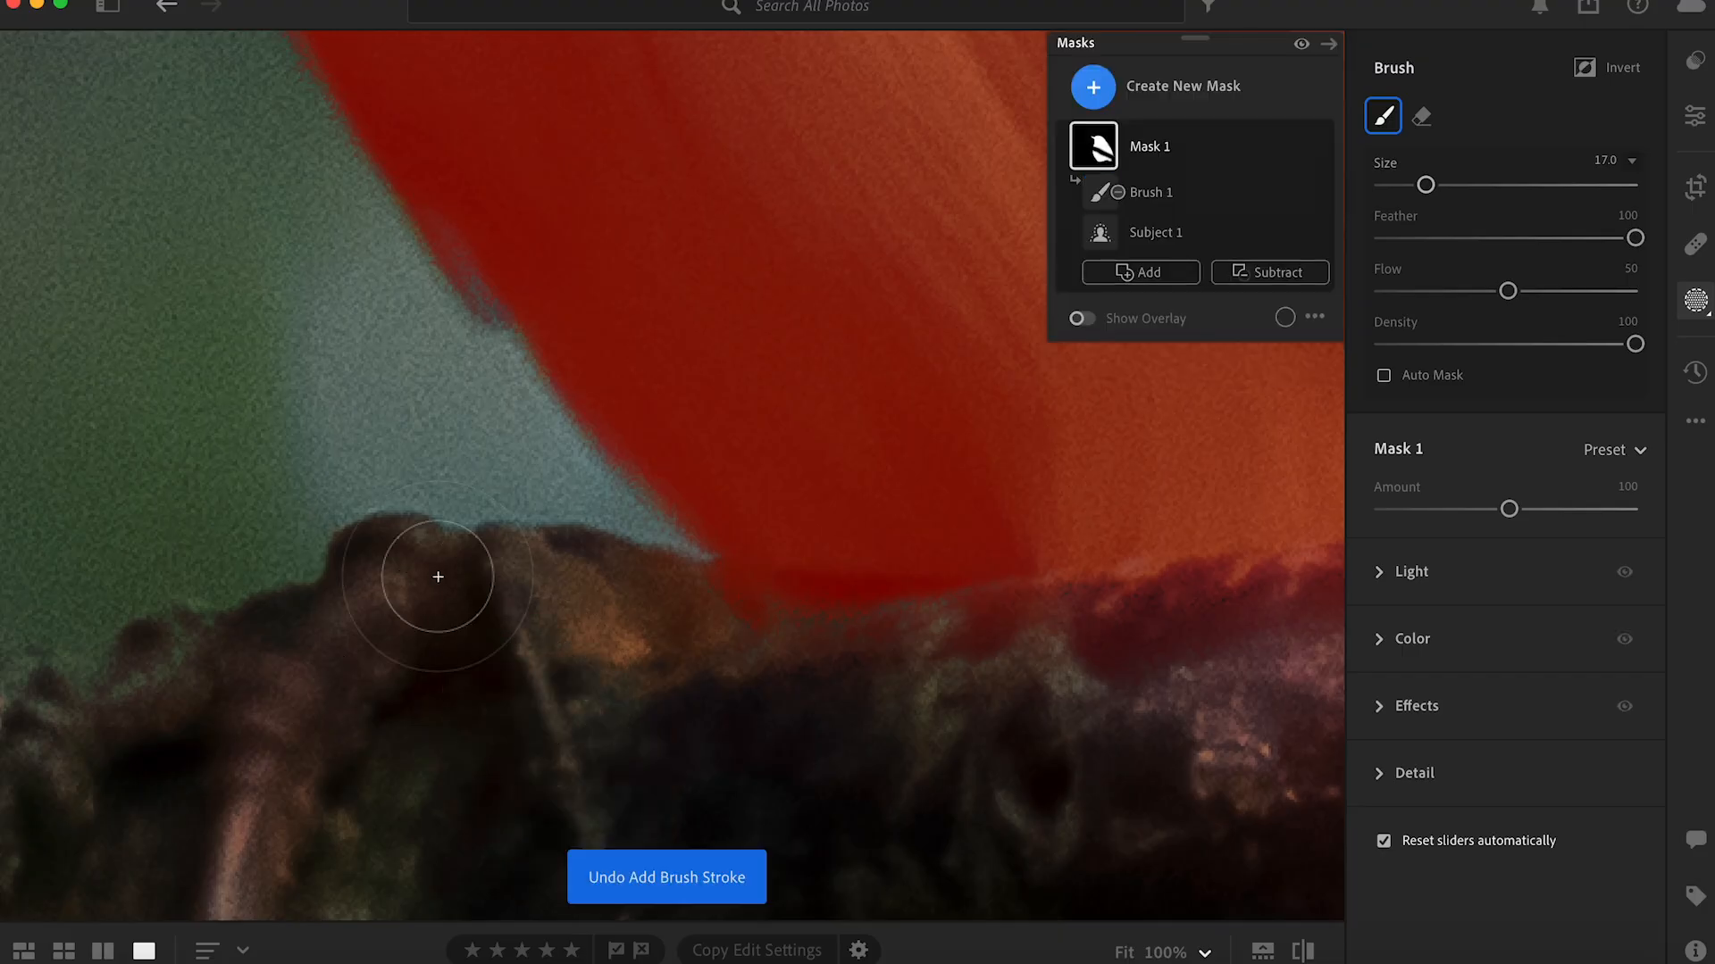
- Add a size 17 brush to Mask 1 and paint over the robin's foot on the left side of the photo
{"action": "left_click", "coordinate": [1140, 272]}
{"action": "left_click", "coordinate": [1152, 529]}
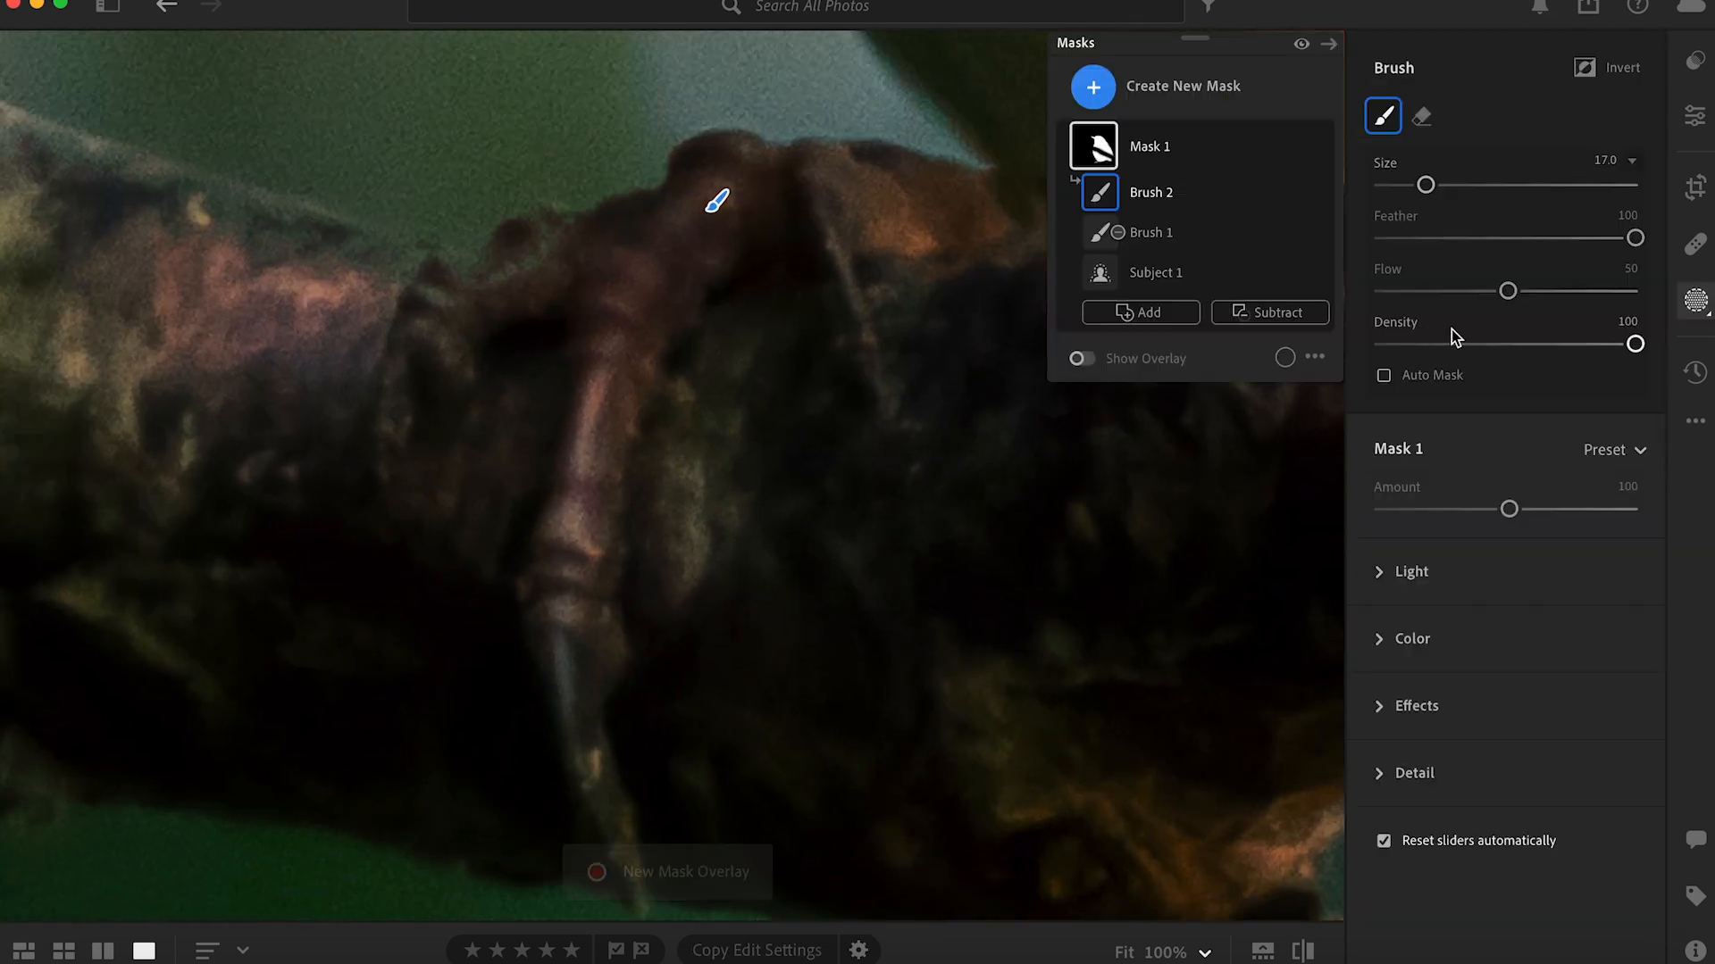
{"action": "mouse_move", "coordinate": [785, 233]}
{"action": "left_mouse_down"}
{"action": "mouse_move", "coordinate": [625, 440]}
{"action": "mouse_move", "coordinate": [566, 670]}
{"action": "mouse_move", "coordinate": [593, 747]}
{"action": "left_mouse_up"}
{"action": "left_click_drag", "start_coordinate": [415, 429], "coordinate": [448, 248]}
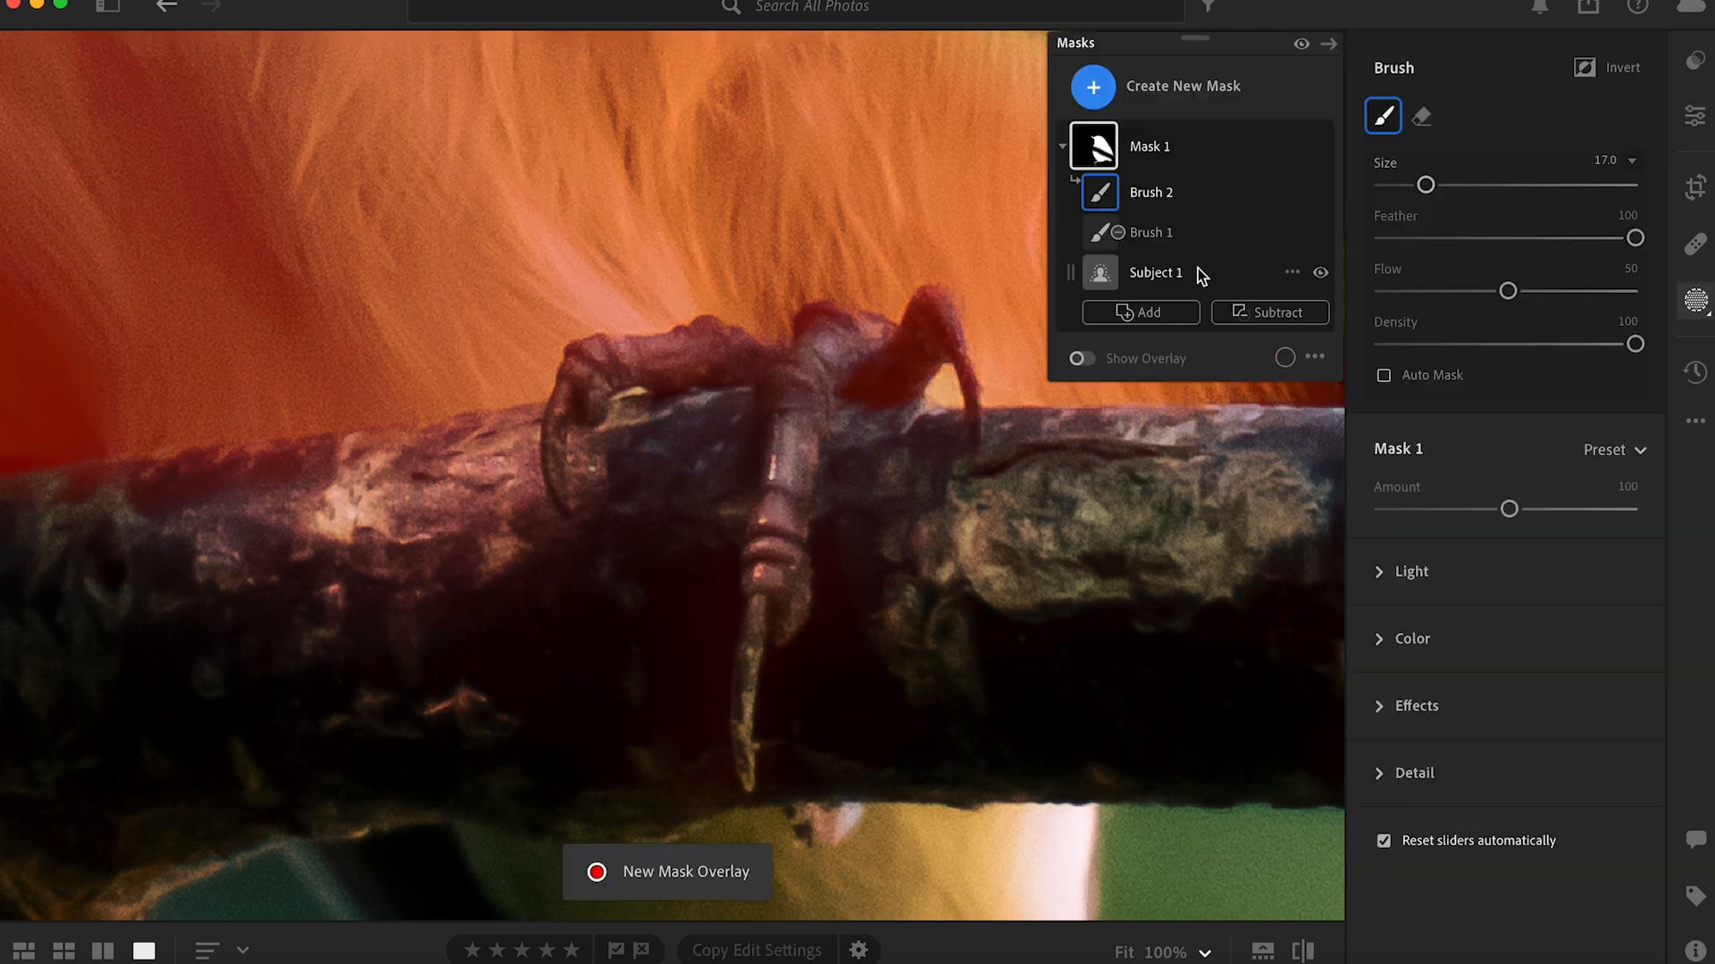
- Paint the robin's other foot into Mask 1, covering the toes and the long claw down to its tip
{"action": "left_click_drag", "start_coordinate": [781, 465], "coordinate": [732, 574]}
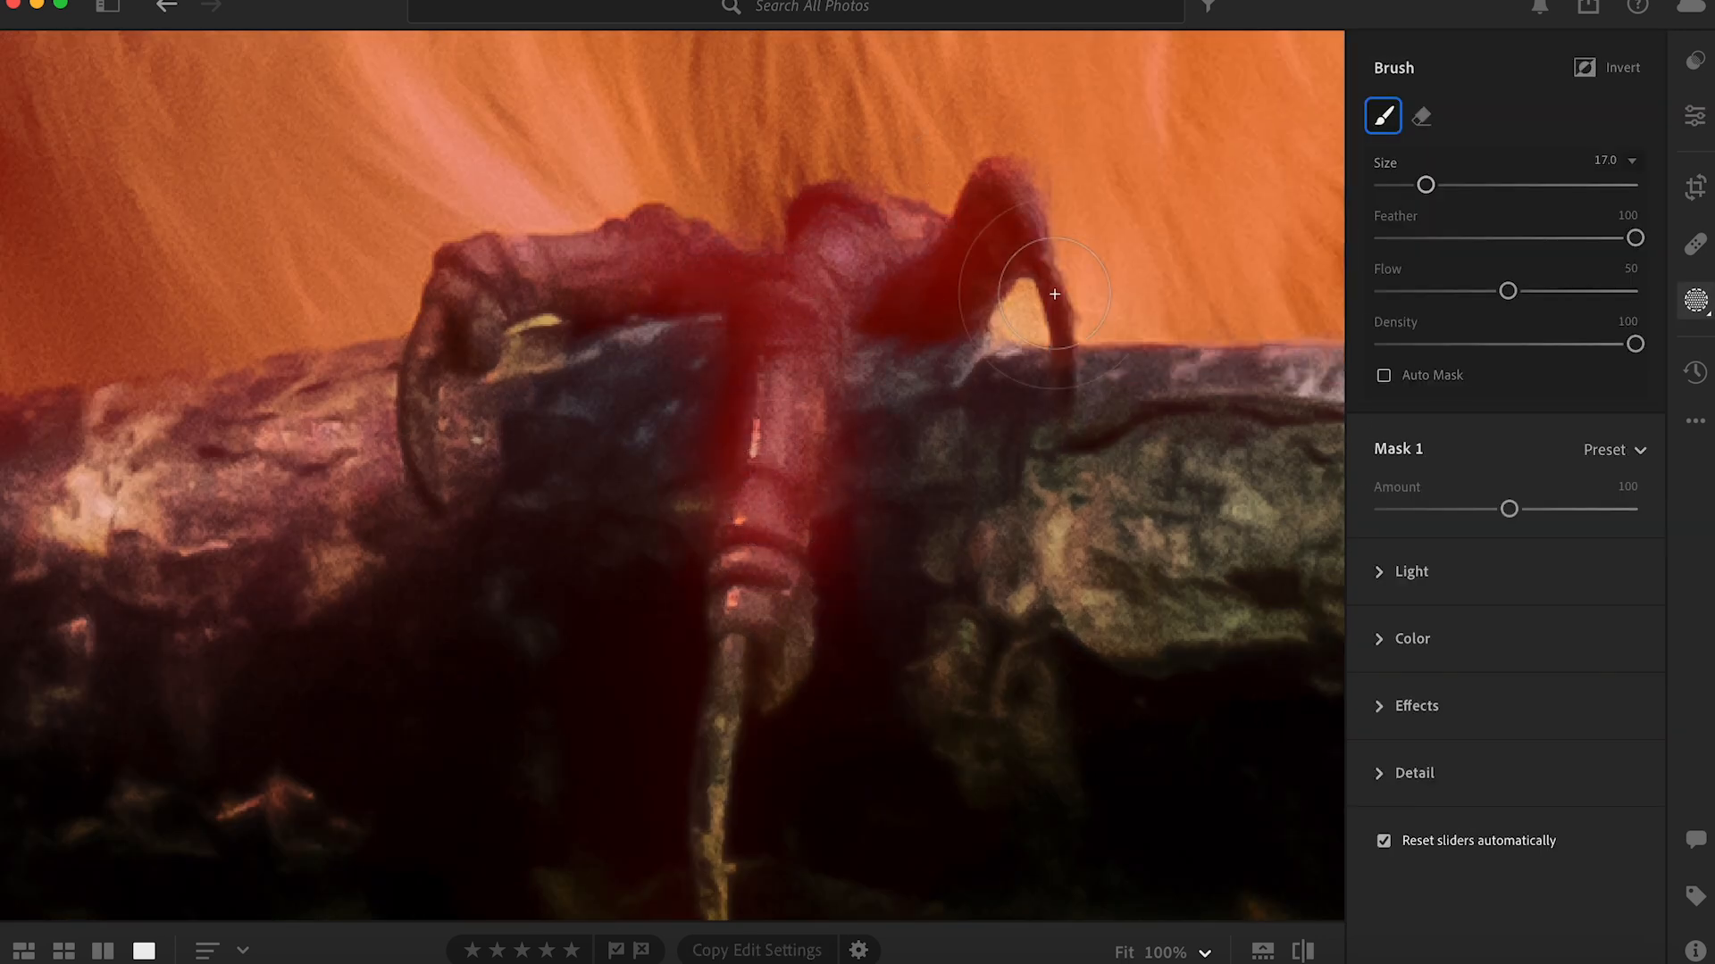
{"action": "left_click_drag", "start_coordinate": [1055, 294], "coordinate": [1025, 313]}
{"action": "left_click_drag", "start_coordinate": [758, 249], "coordinate": [739, 604]}
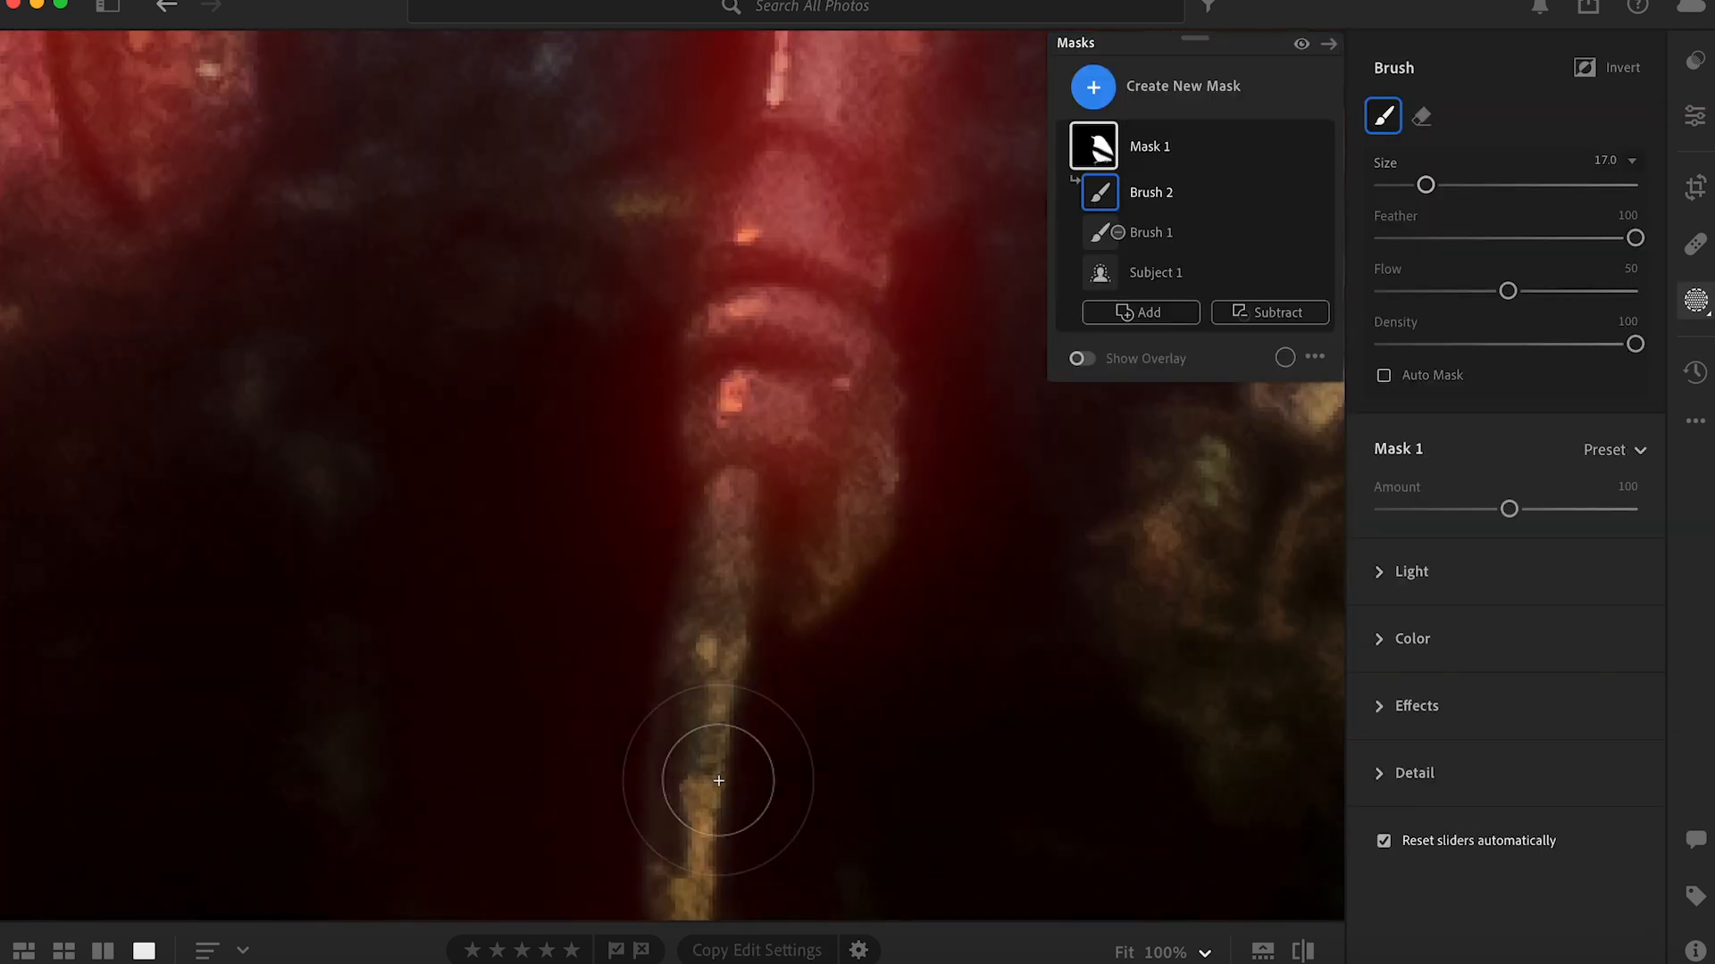
{"action": "left_click_drag", "start_coordinate": [708, 773], "coordinate": [677, 847]}
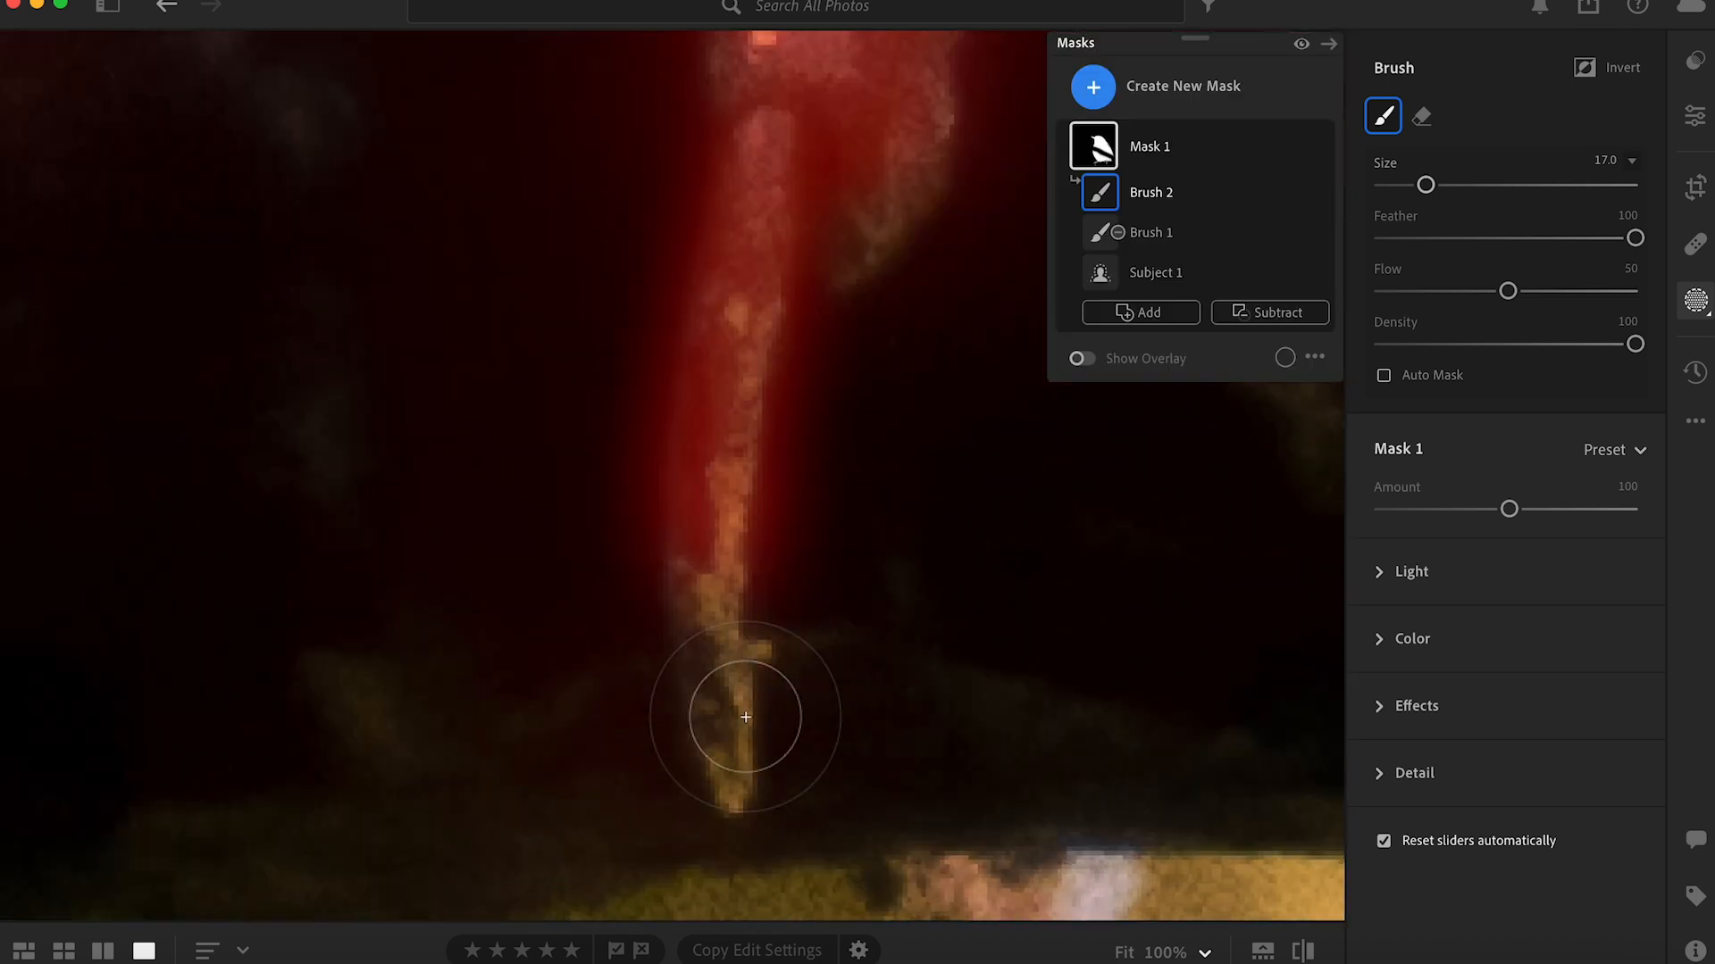
{"action": "left_click_drag", "start_coordinate": [728, 708], "coordinate": [732, 571]}
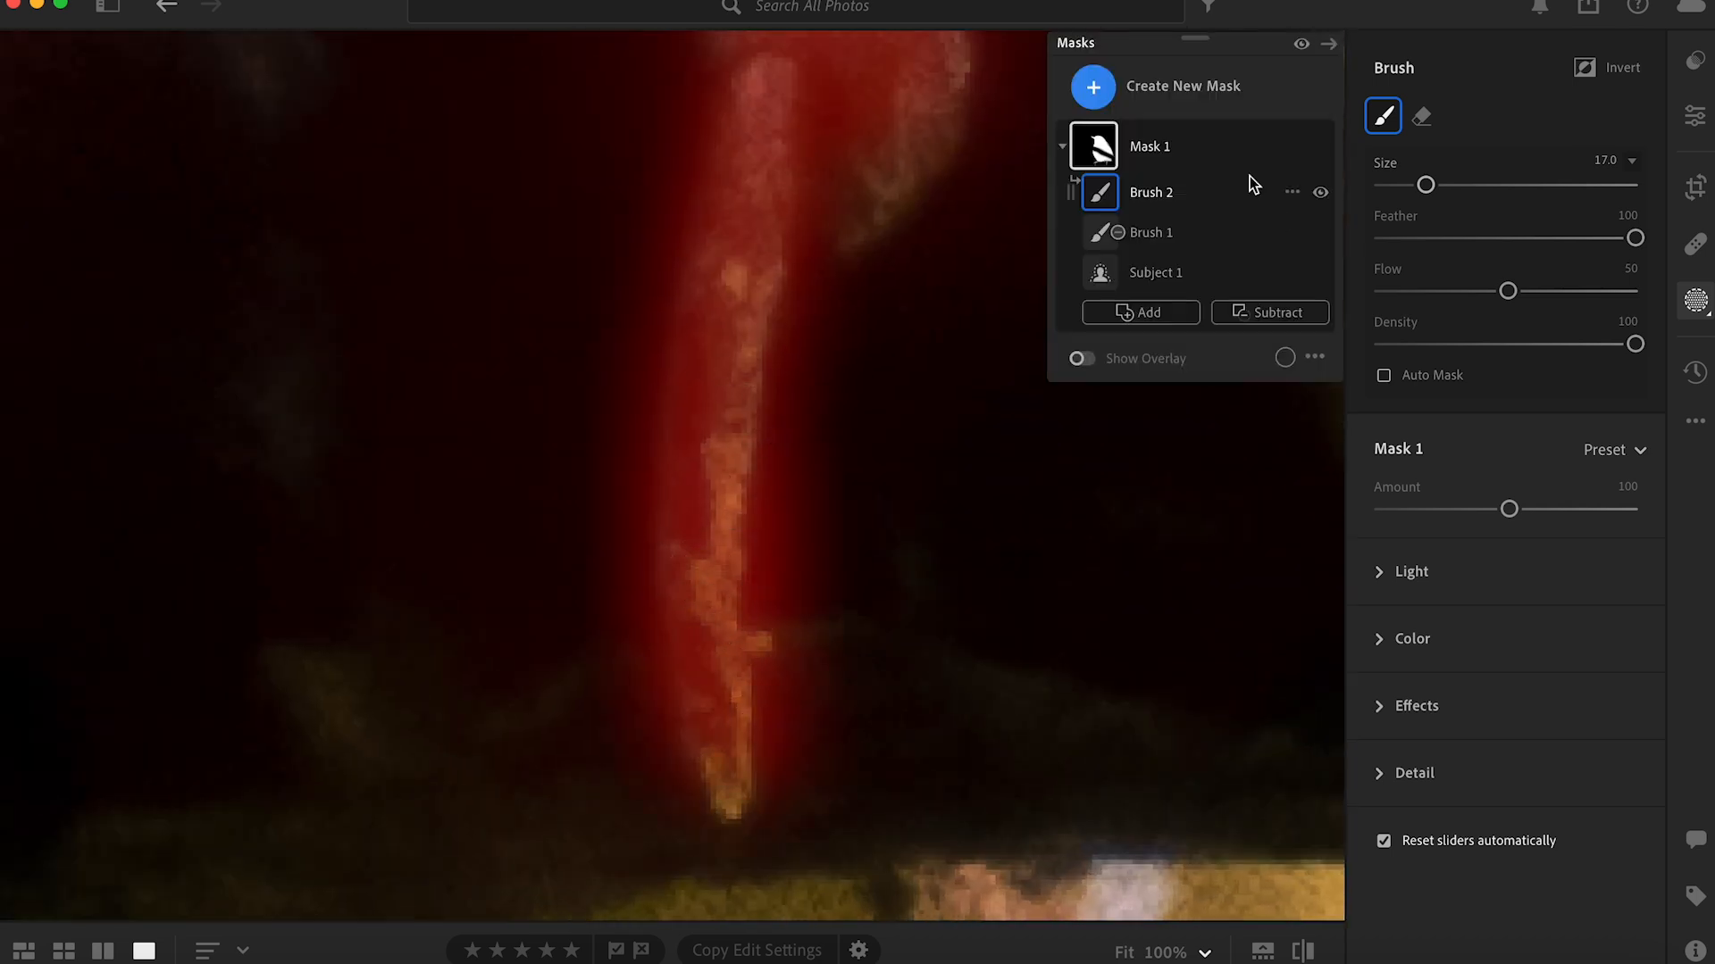
- Select Mask 1 on the robin and set its contrast to +46 and its highlights to +48
{"action": "left_click", "coordinate": [1186, 165]}
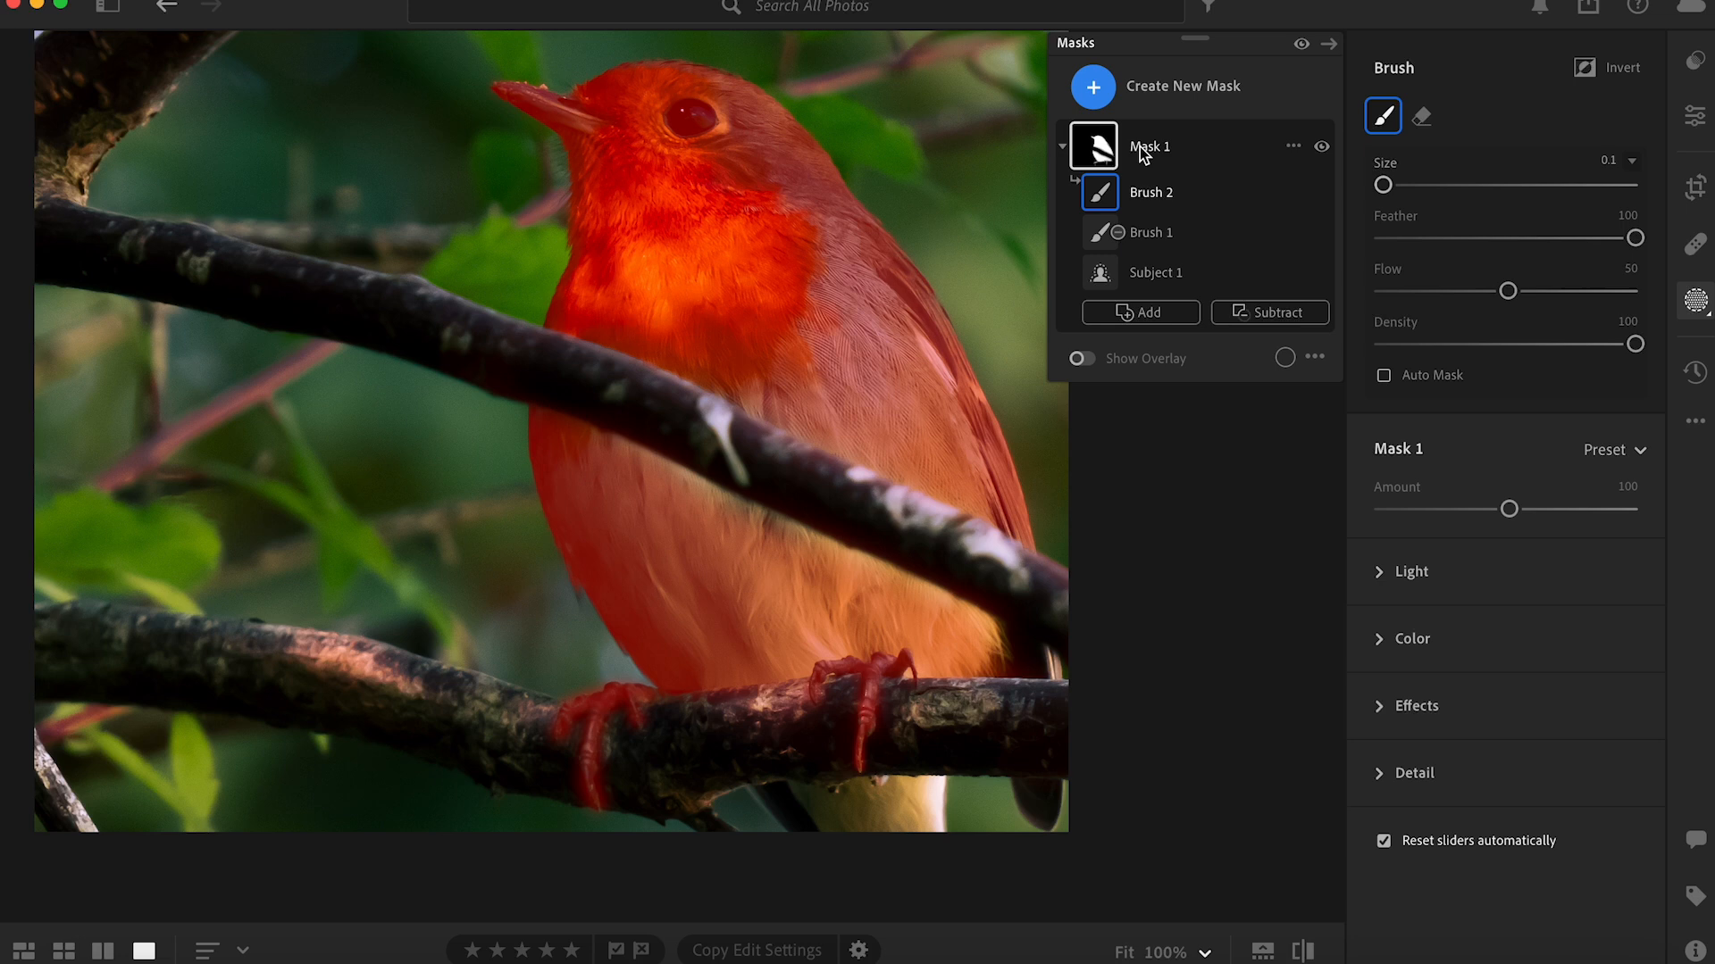
{"action": "left_click", "coordinate": [1140, 146]}
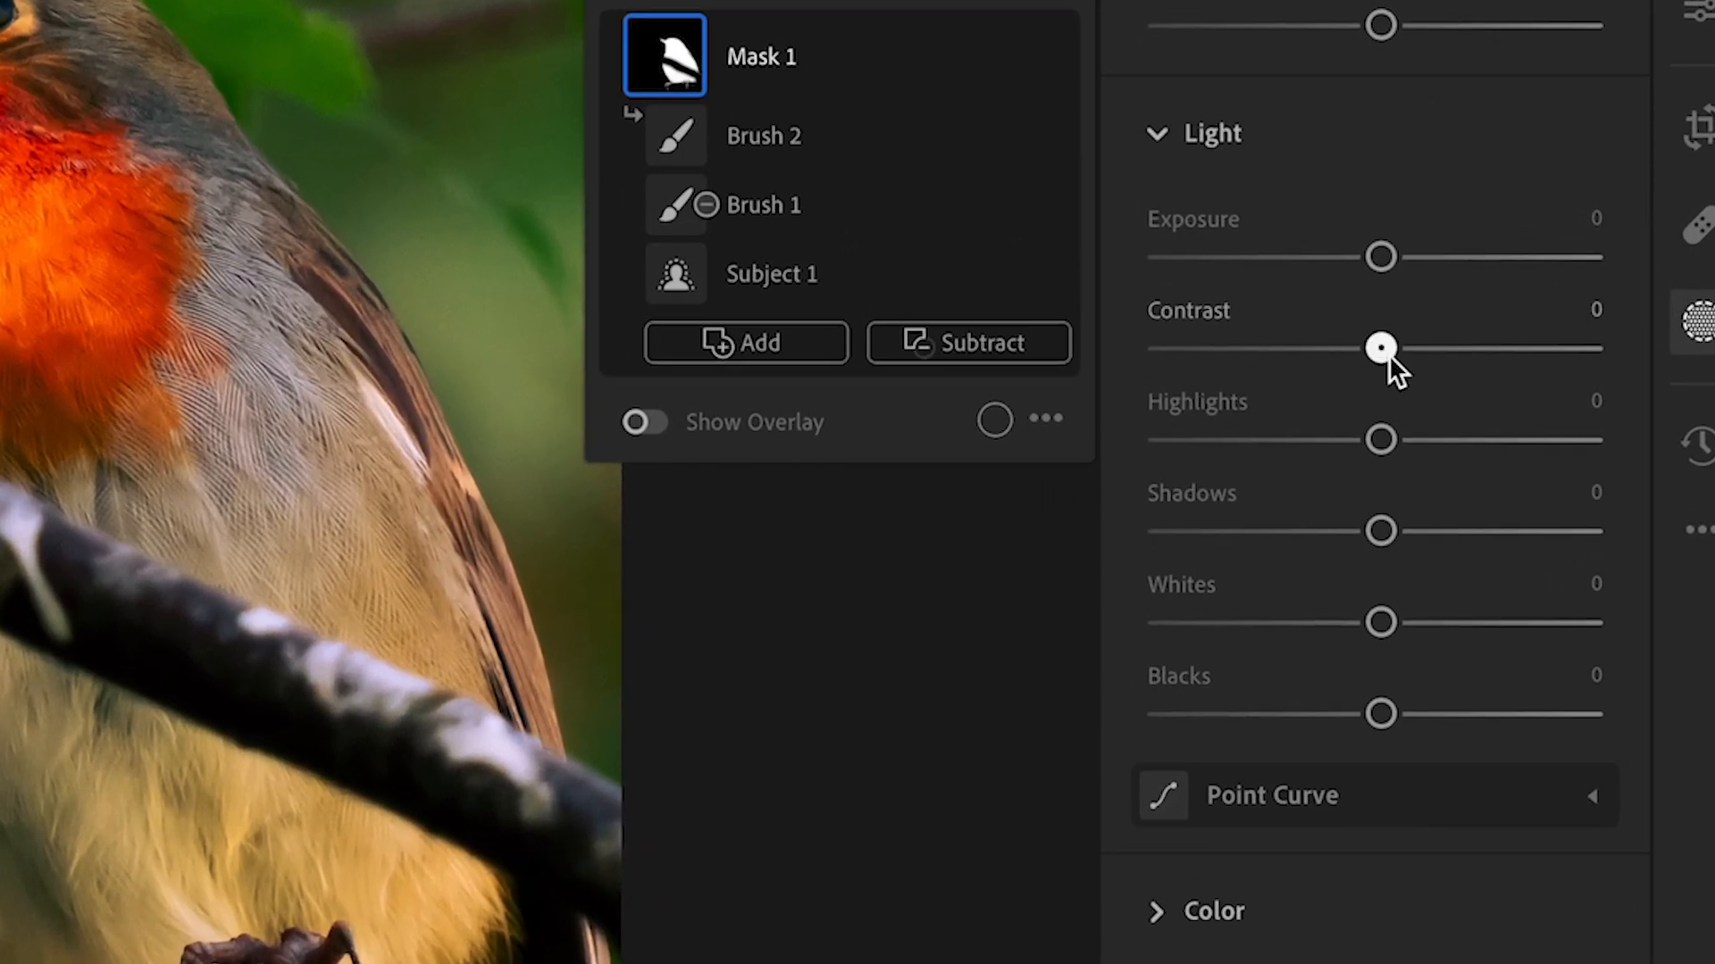
{"action": "left_click_drag", "start_coordinate": [1389, 356], "coordinate": [1455, 368]}
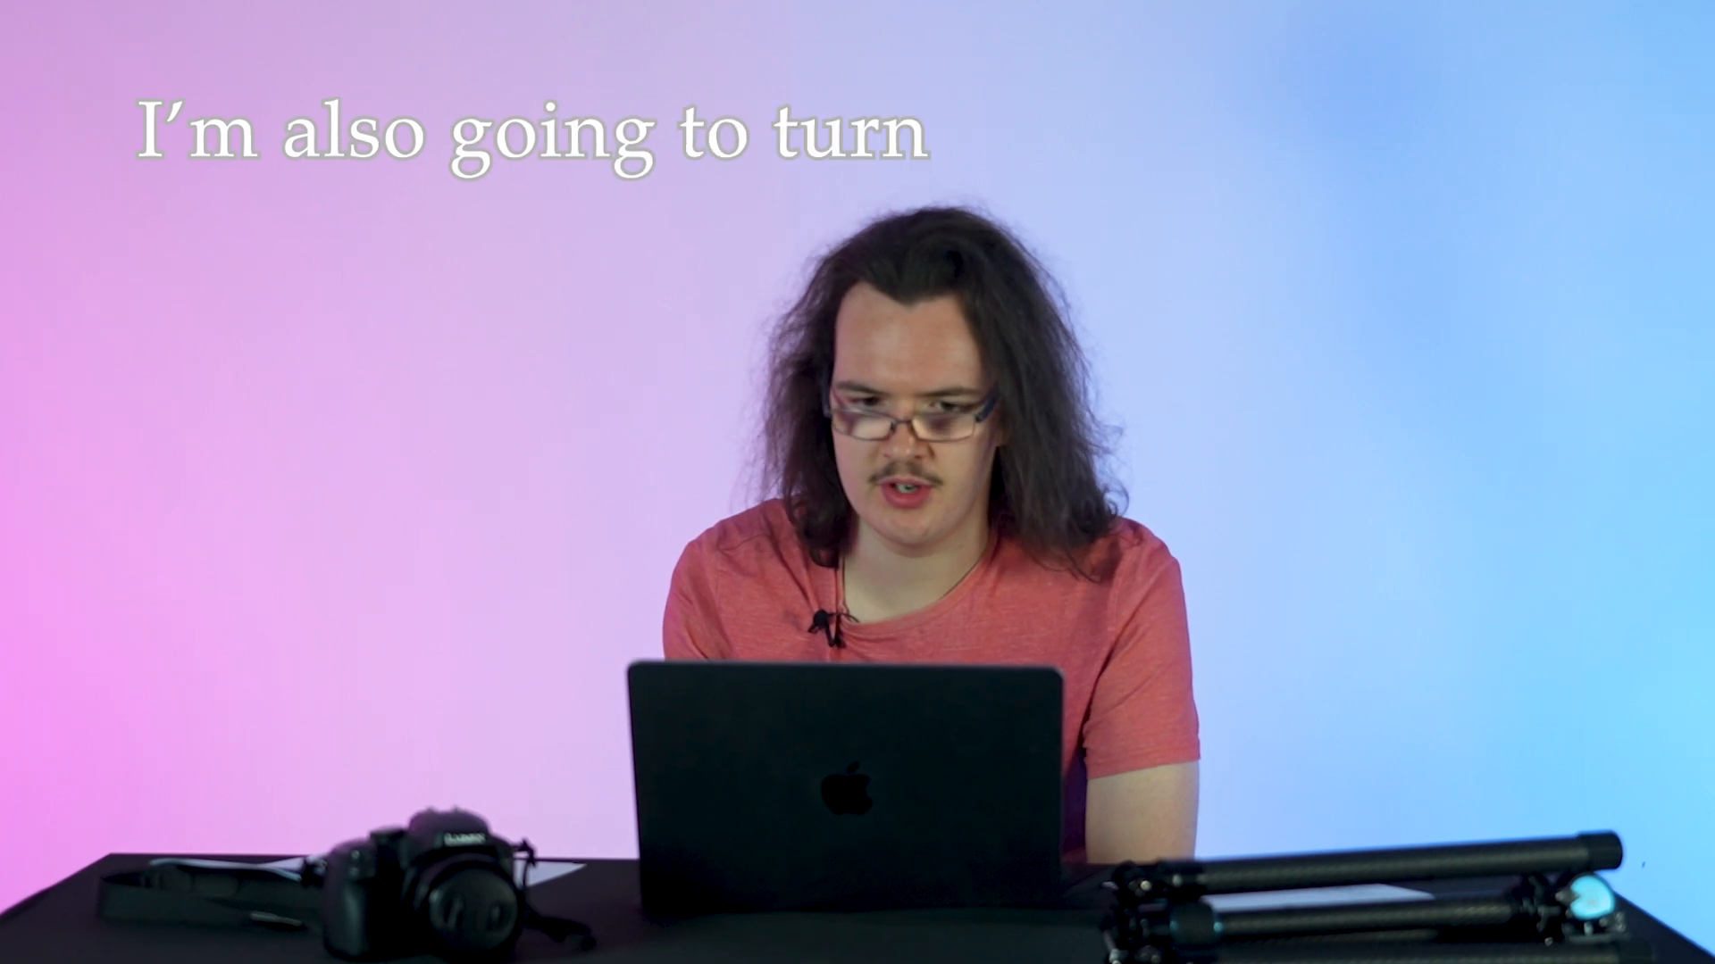
{"action": "left_click_drag", "start_coordinate": [1514, 375], "coordinate": [1560, 374]}
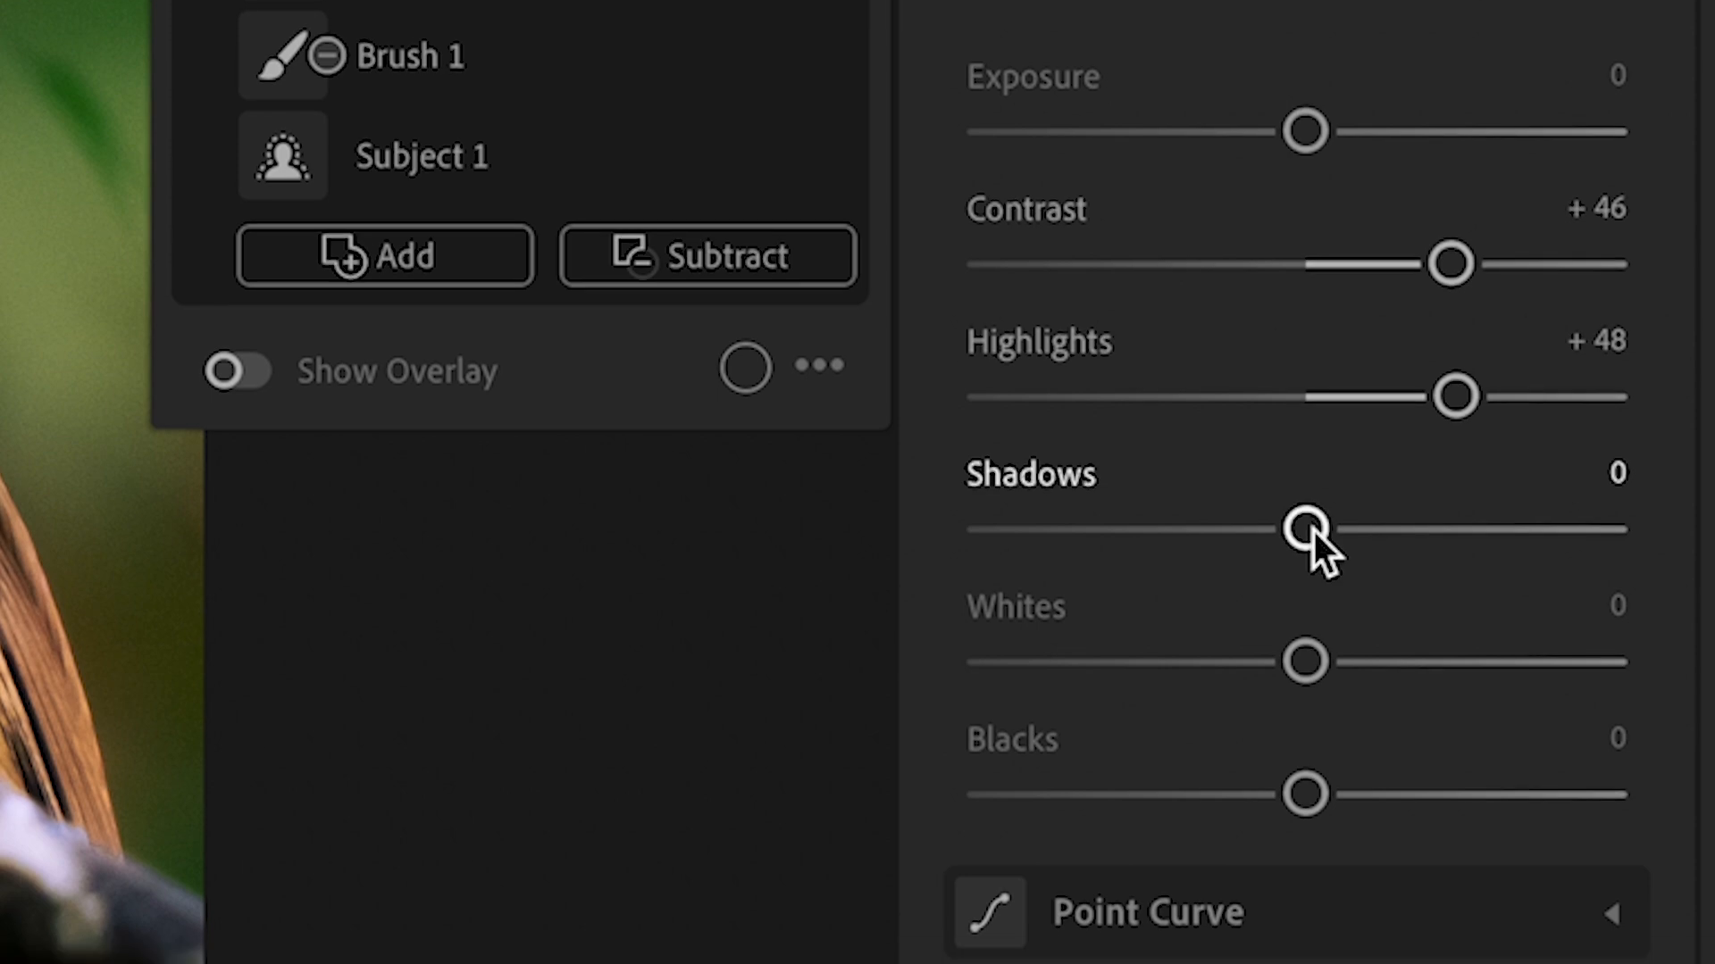
- Set the shadows of Mask 1 to −33 and its whites to −8
{"action": "left_click_drag", "start_coordinate": [1311, 557], "coordinate": [1310, 557]}
{"action": "left_click_drag", "start_coordinate": [1315, 433], "coordinate": [1257, 436]}
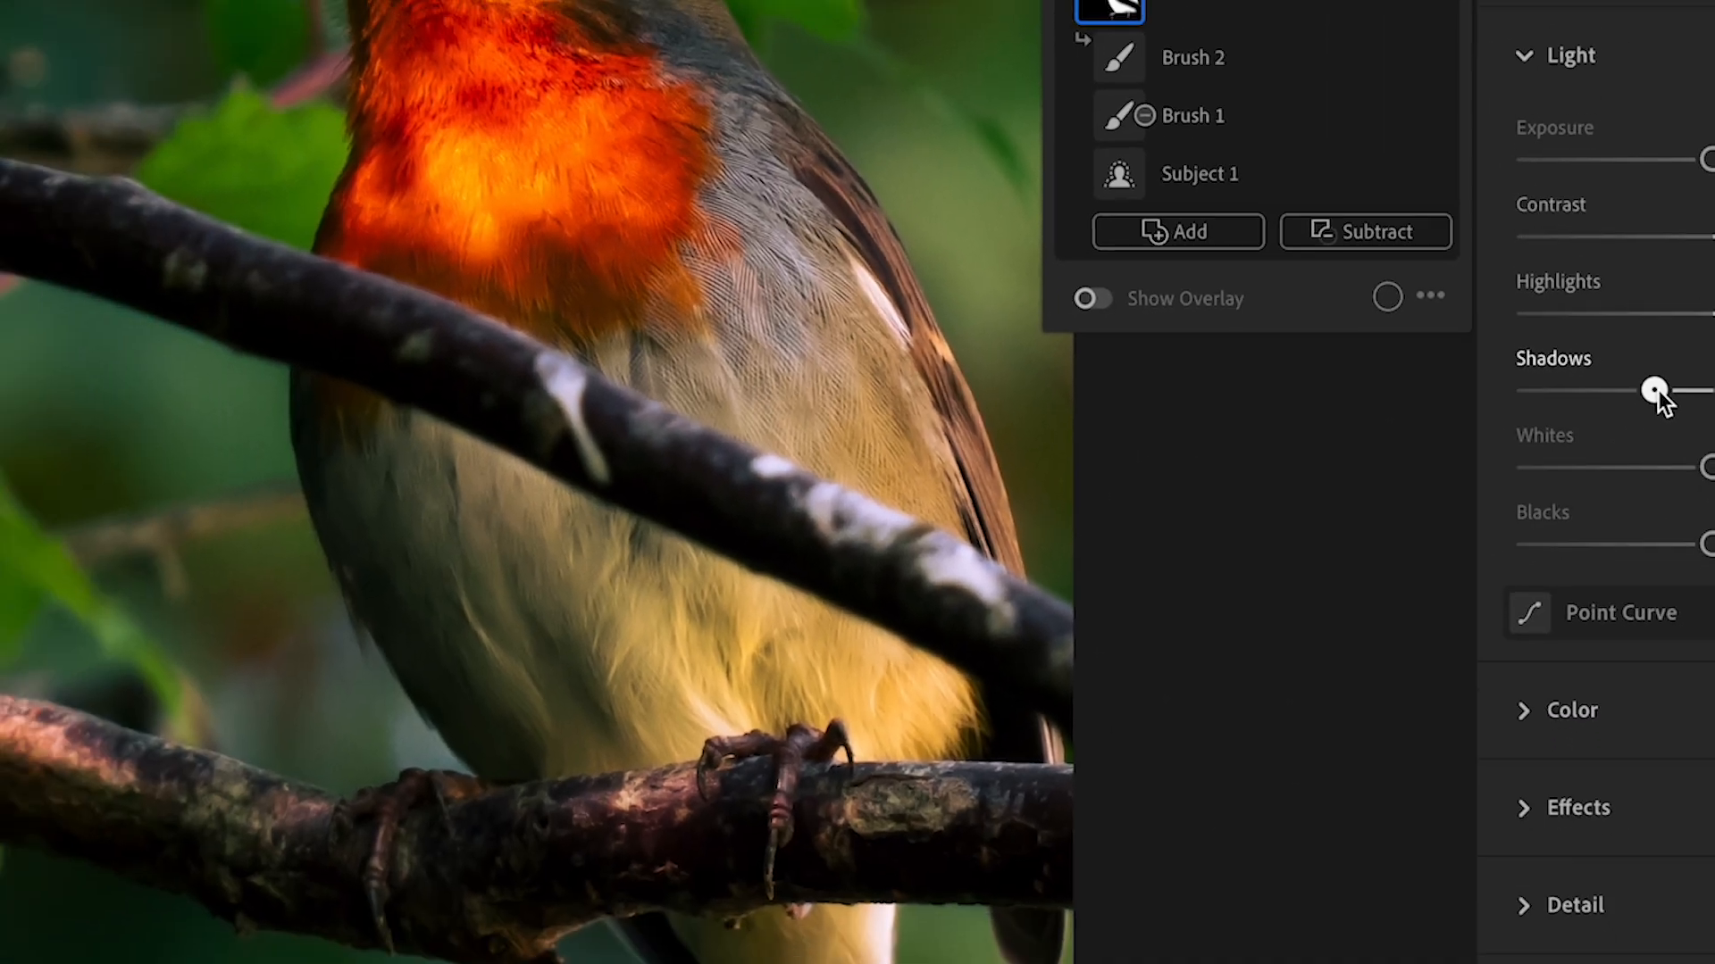
{"action": "left_click_drag", "start_coordinate": [1658, 389], "coordinate": [1644, 391]}
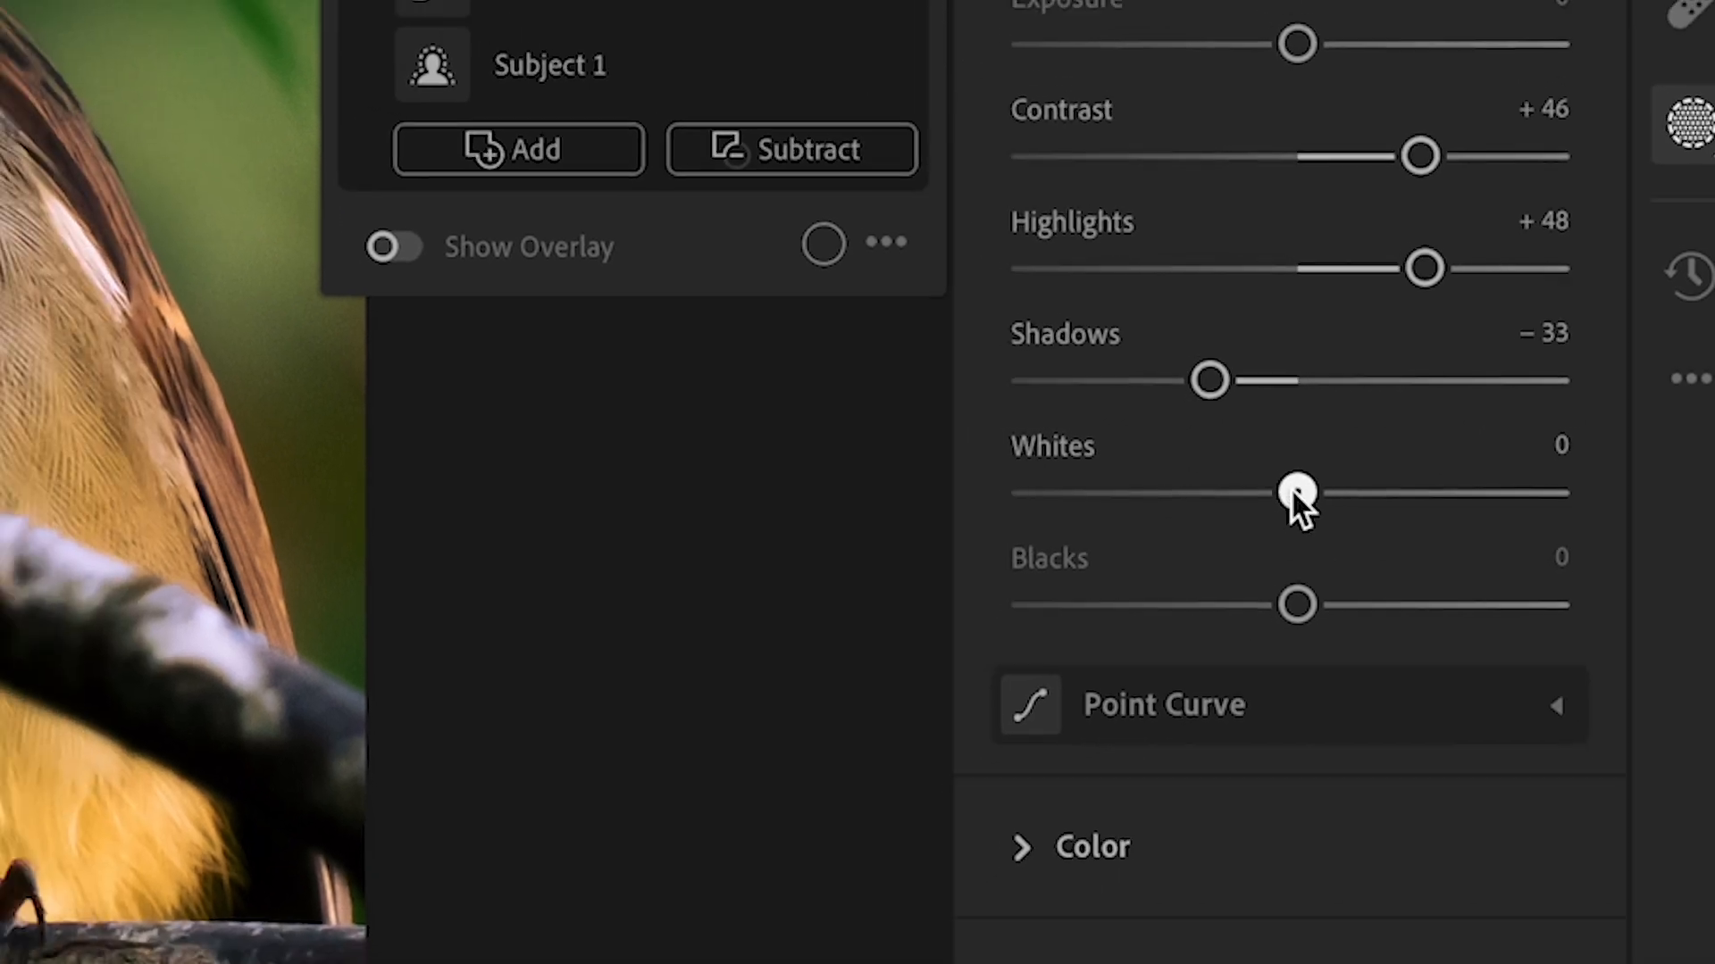
{"action": "left_click_drag", "start_coordinate": [1230, 498], "coordinate": [1220, 499]}
{"action": "left_click_drag", "start_coordinate": [1393, 482], "coordinate": [1387, 479]}
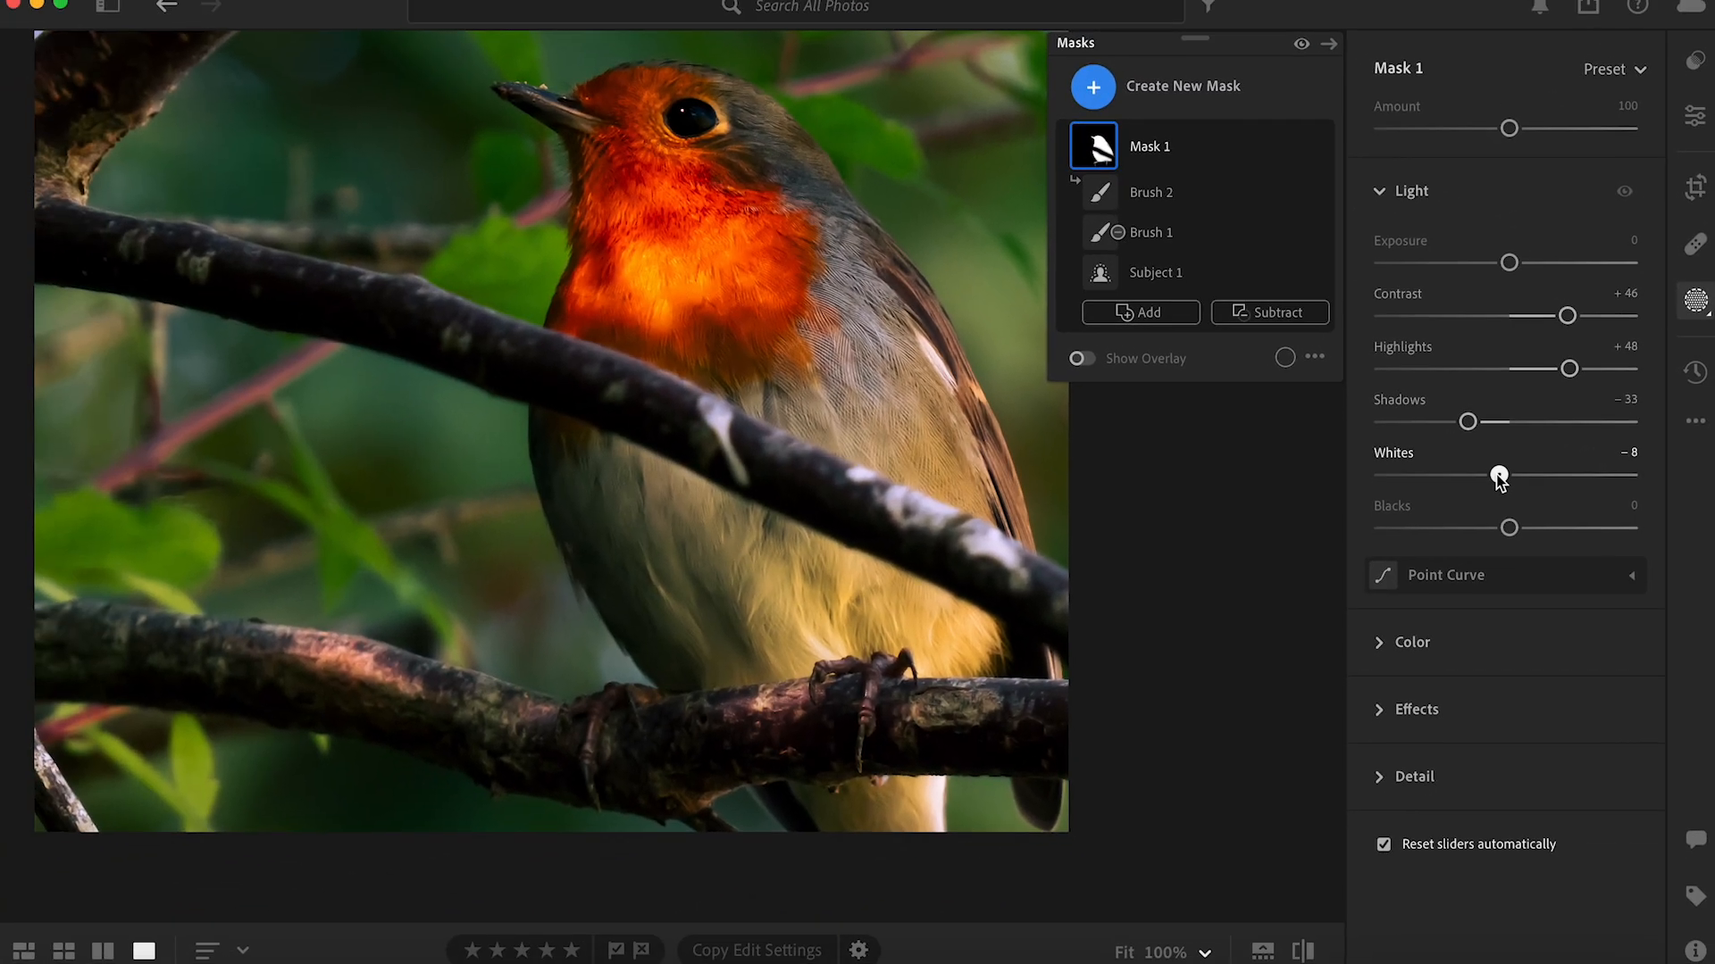
- Cool the robin in Mask 1 with a temperature of −10, then adjust its tint and raise its saturation slightly
{"action": "left_click", "coordinate": [1394, 191]}
{"action": "left_click", "coordinate": [1400, 260]}
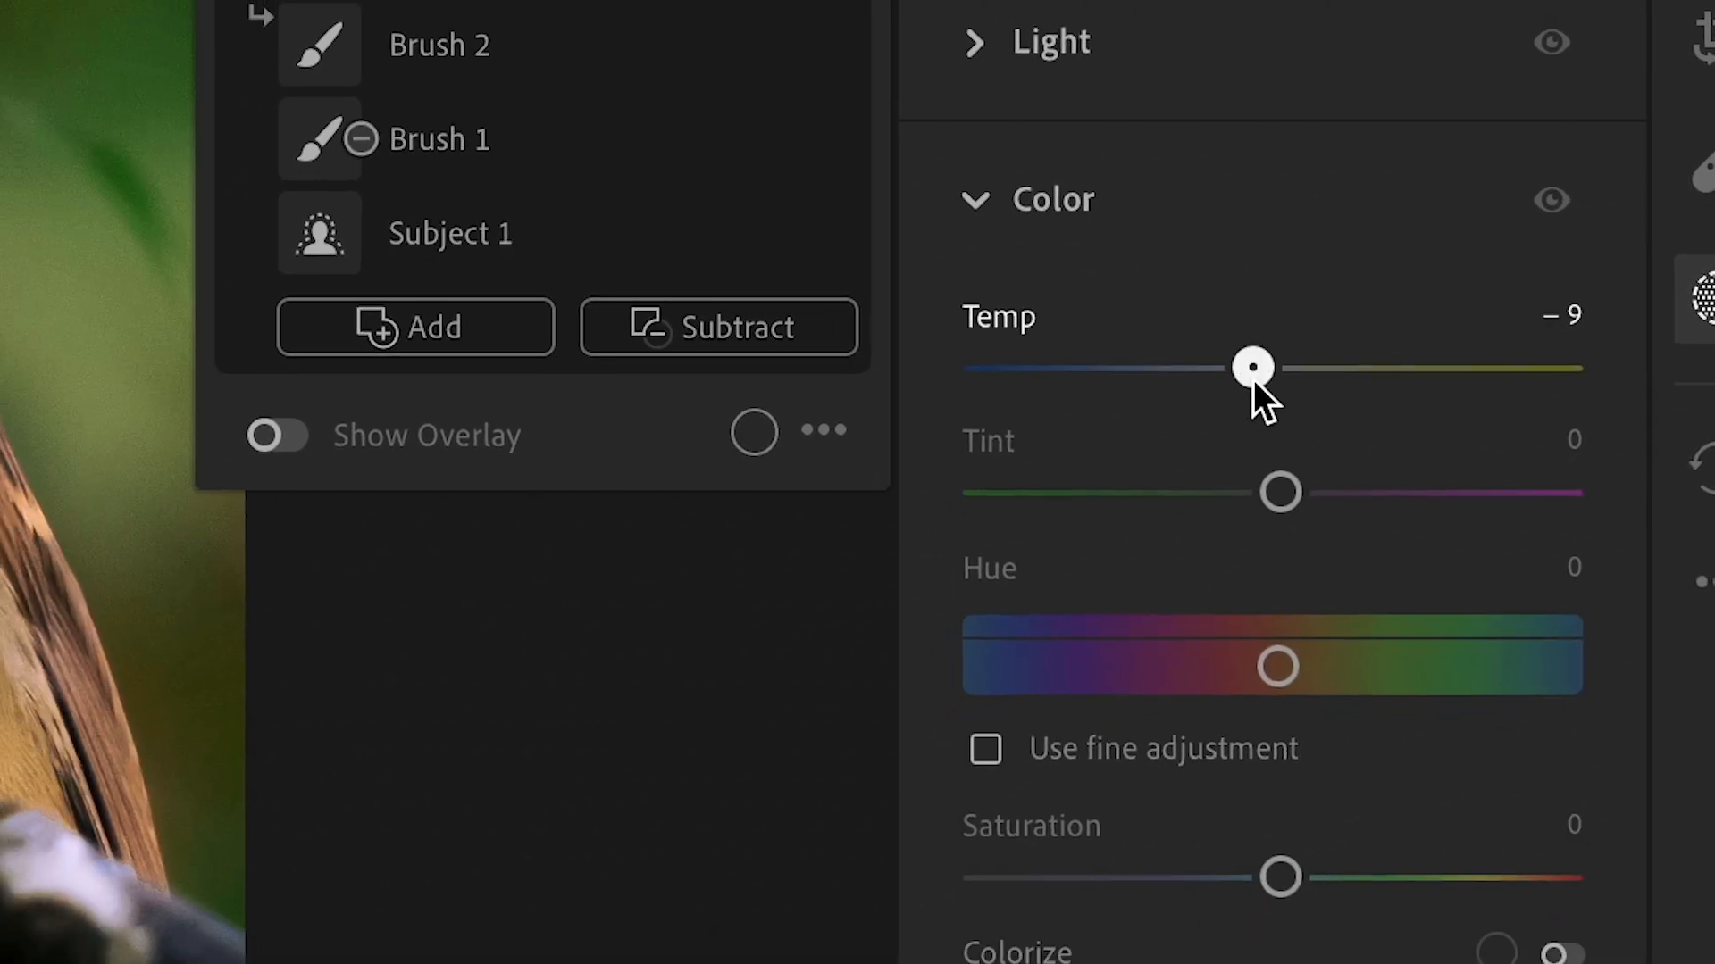
{"action": "left_click_drag", "start_coordinate": [1252, 367], "coordinate": [1249, 368]}
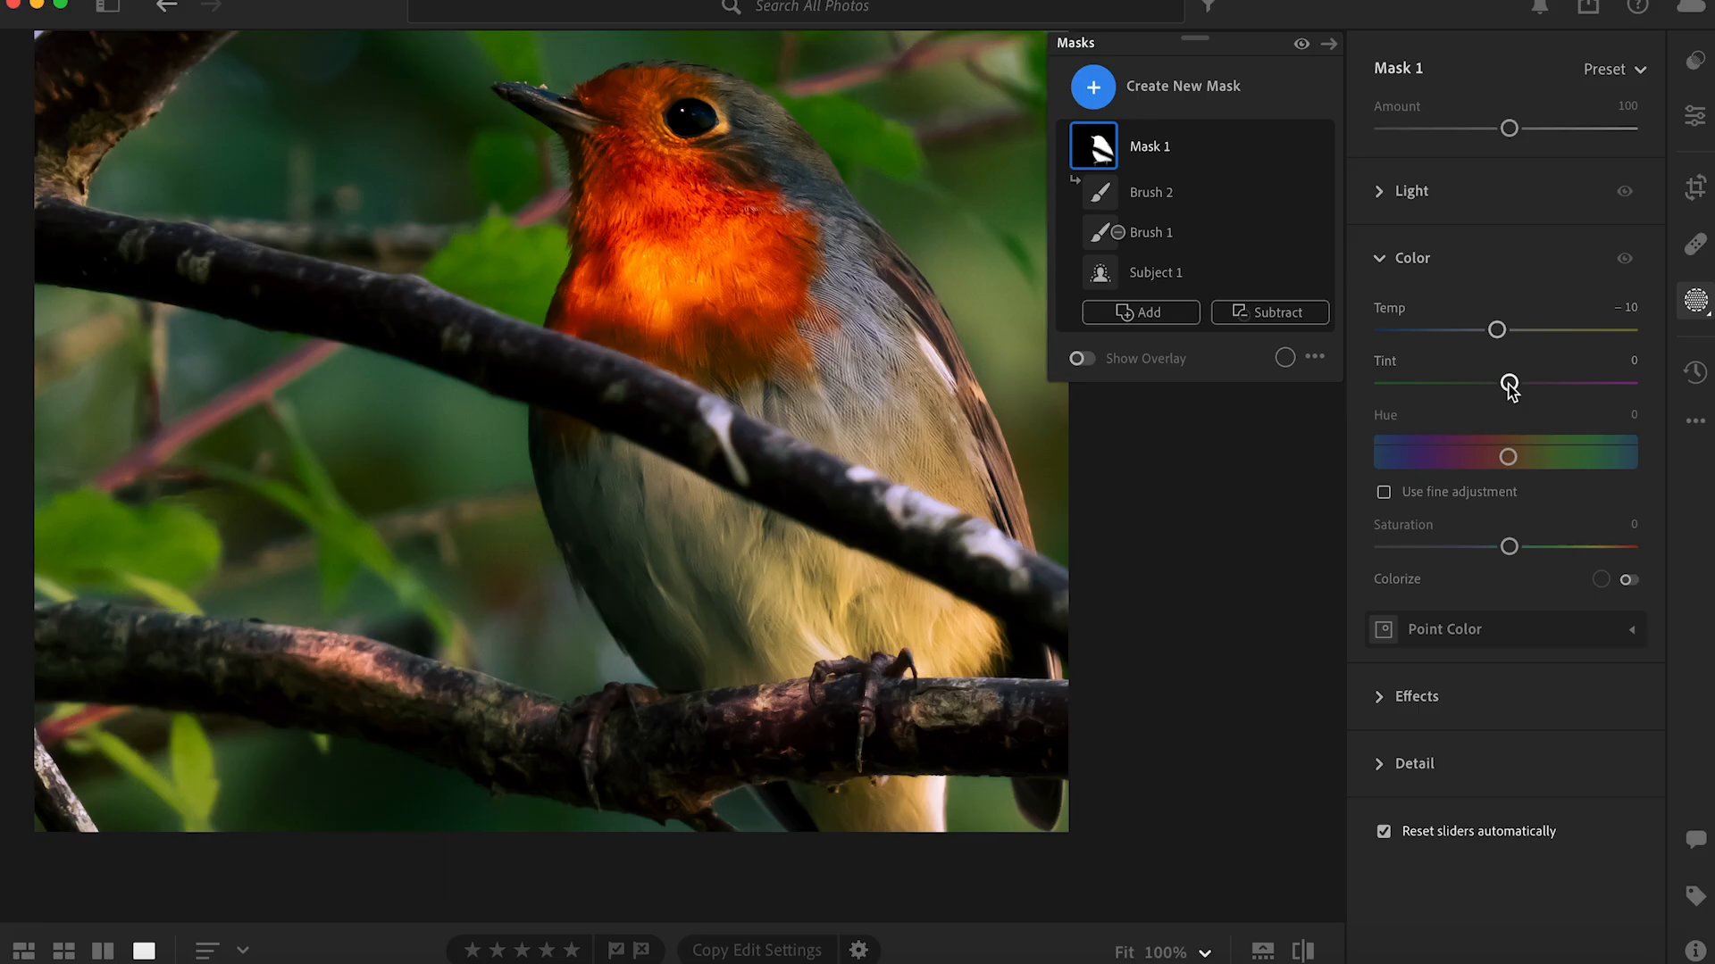
{"action": "left_click_drag", "start_coordinate": [1510, 388], "coordinate": [1301, 466]}
{"action": "left_click_drag", "start_coordinate": [1512, 548], "coordinate": [1525, 549]}
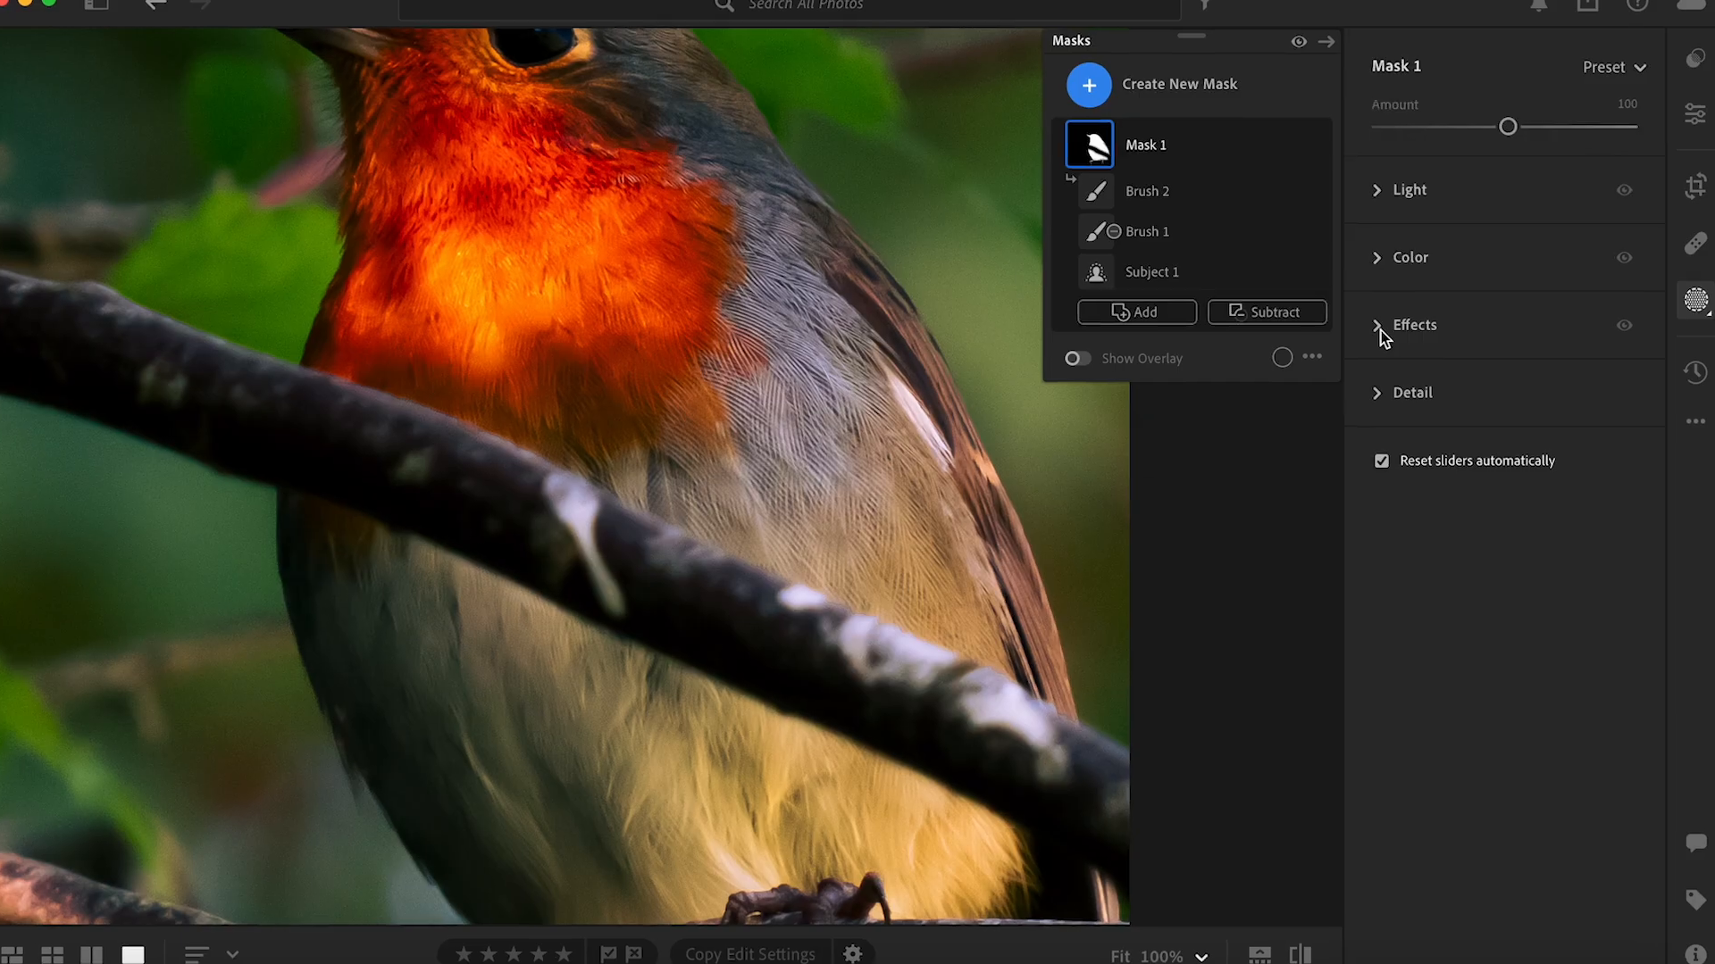
- Increase the Texture effect of Mask 1 beyond +31 on the robin's plumage
{"action": "left_click", "coordinate": [1381, 328]}
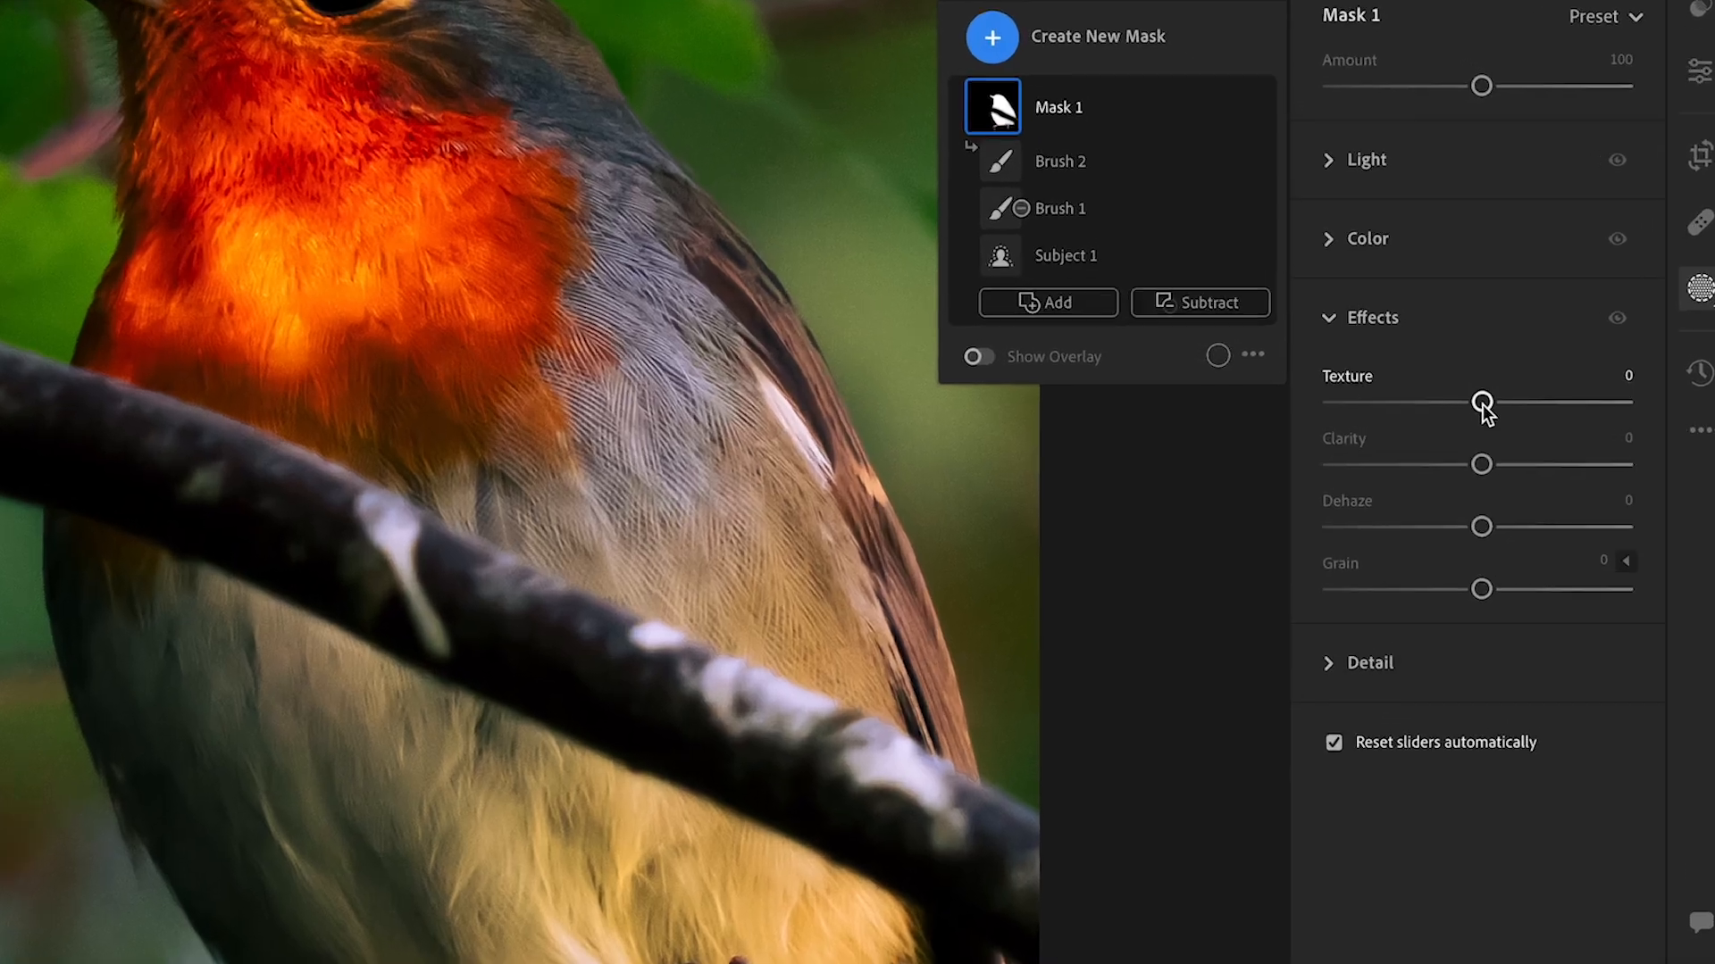
{"action": "left_click_drag", "start_coordinate": [1482, 398], "coordinate": [1527, 400]}
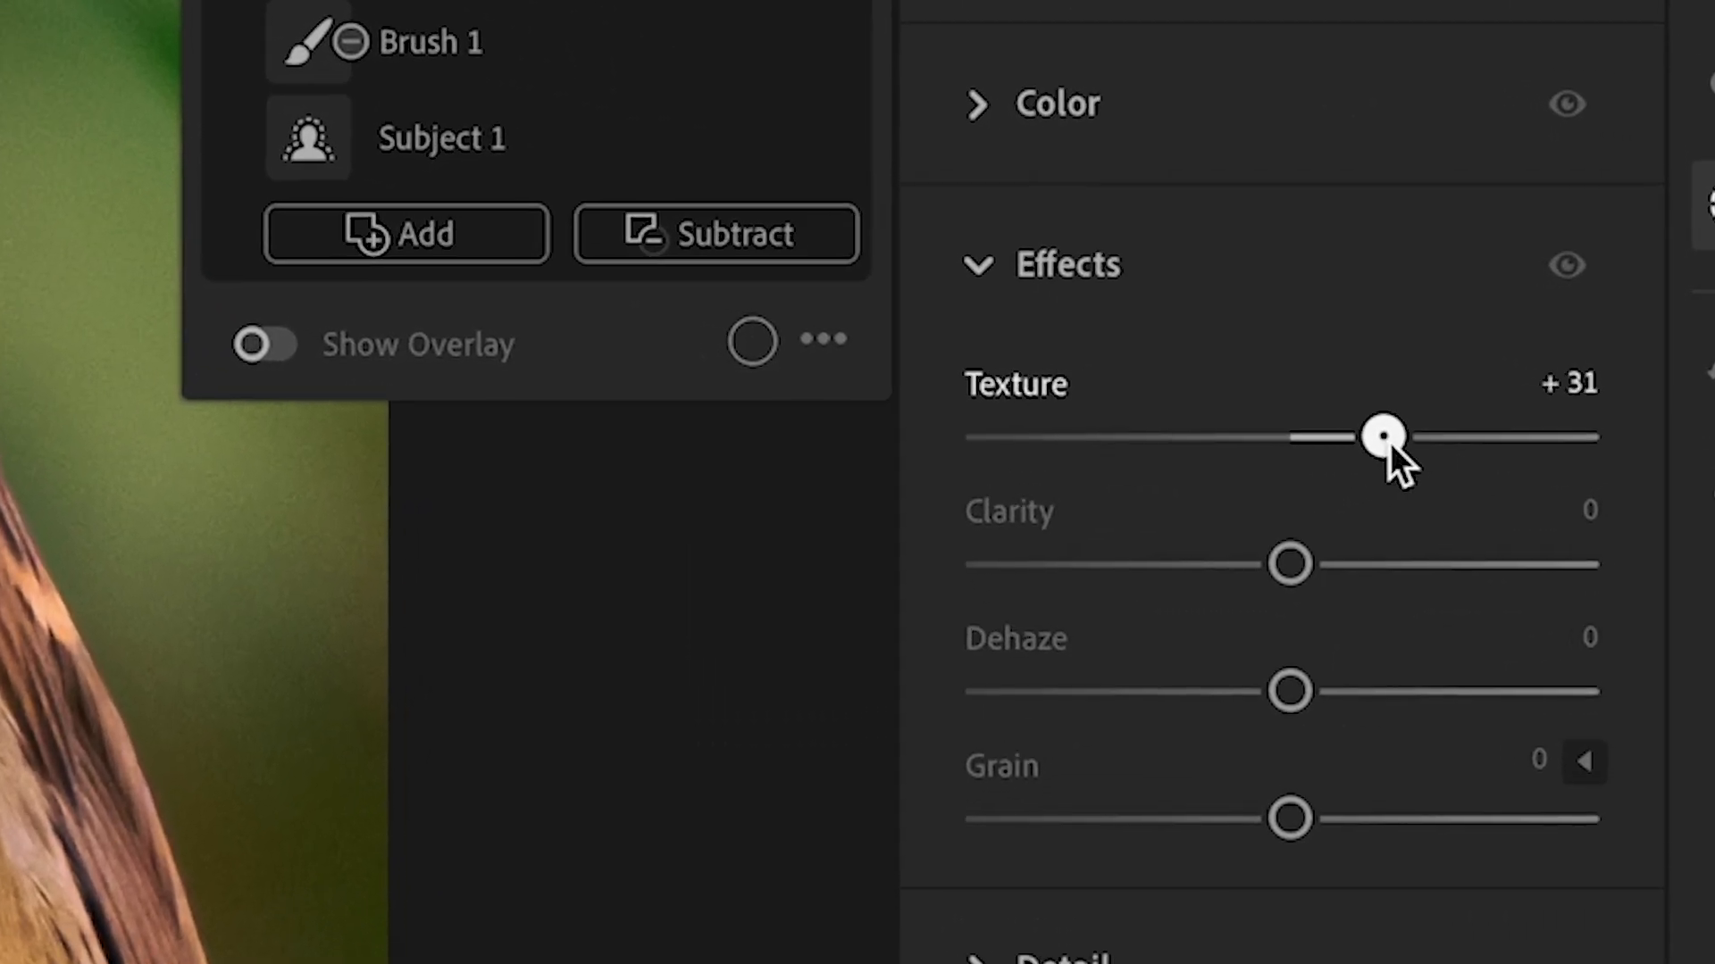
{"action": "left_click_drag", "start_coordinate": [1416, 442], "coordinate": [1437, 442]}
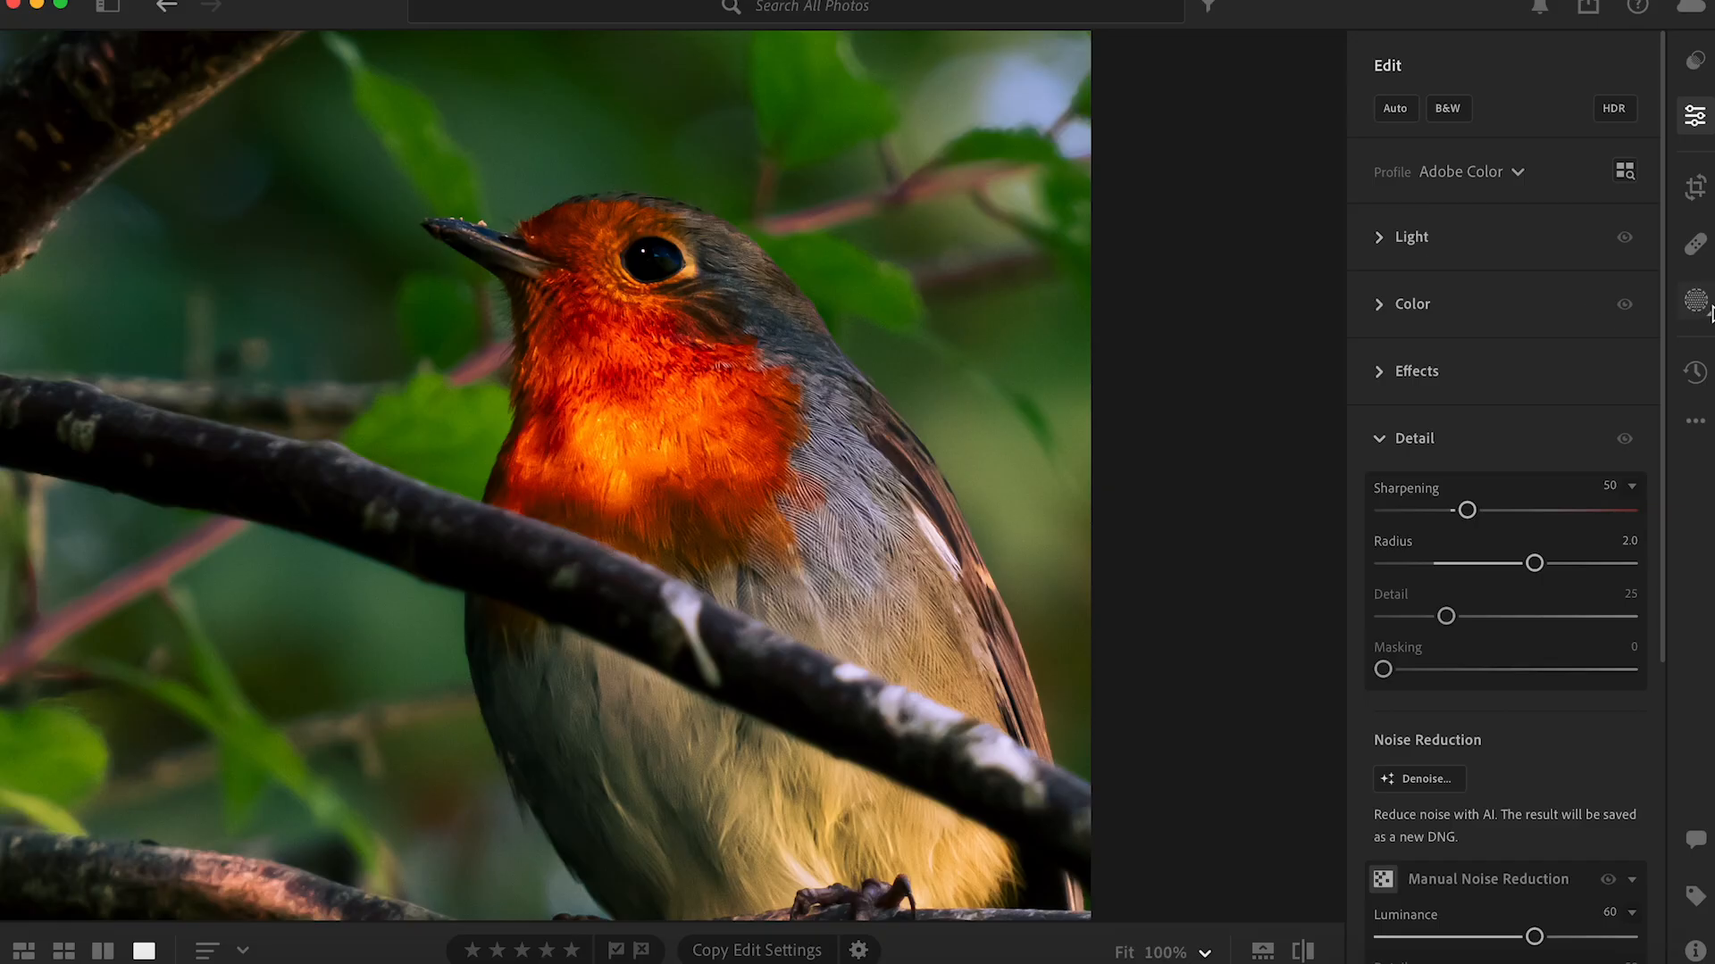
- Create a new brush mask for the robin's eye
{"action": "left_click", "coordinate": [1696, 300]}
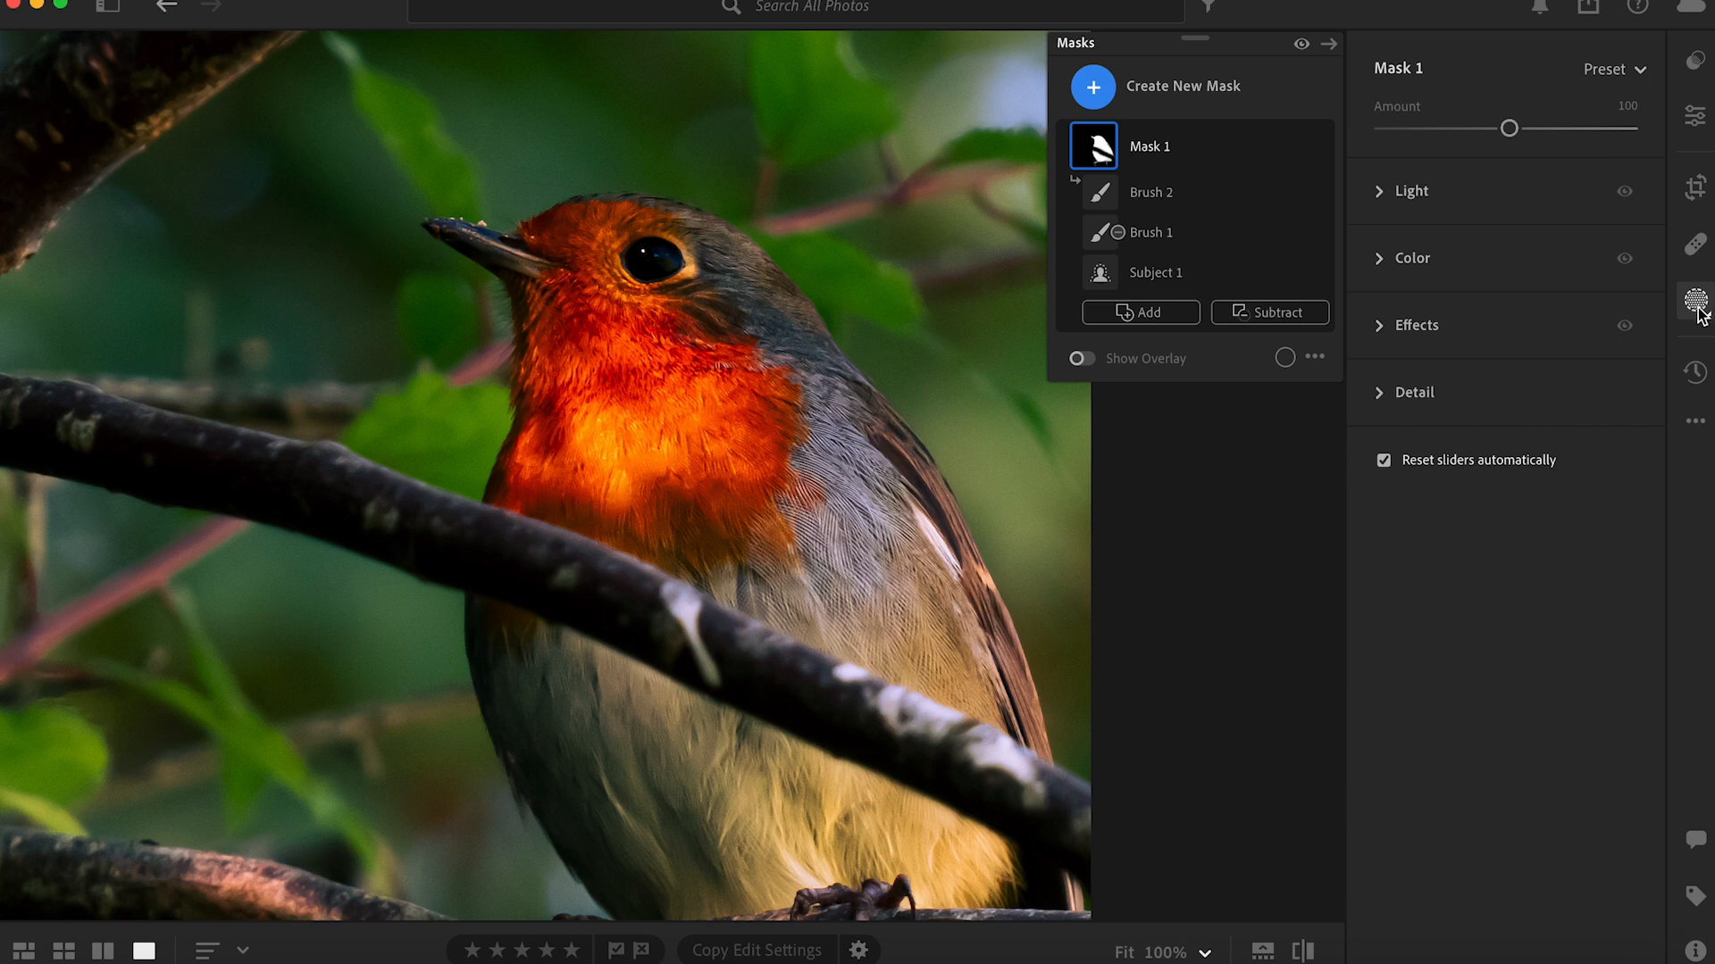
{"action": "left_click", "coordinate": [1093, 89]}
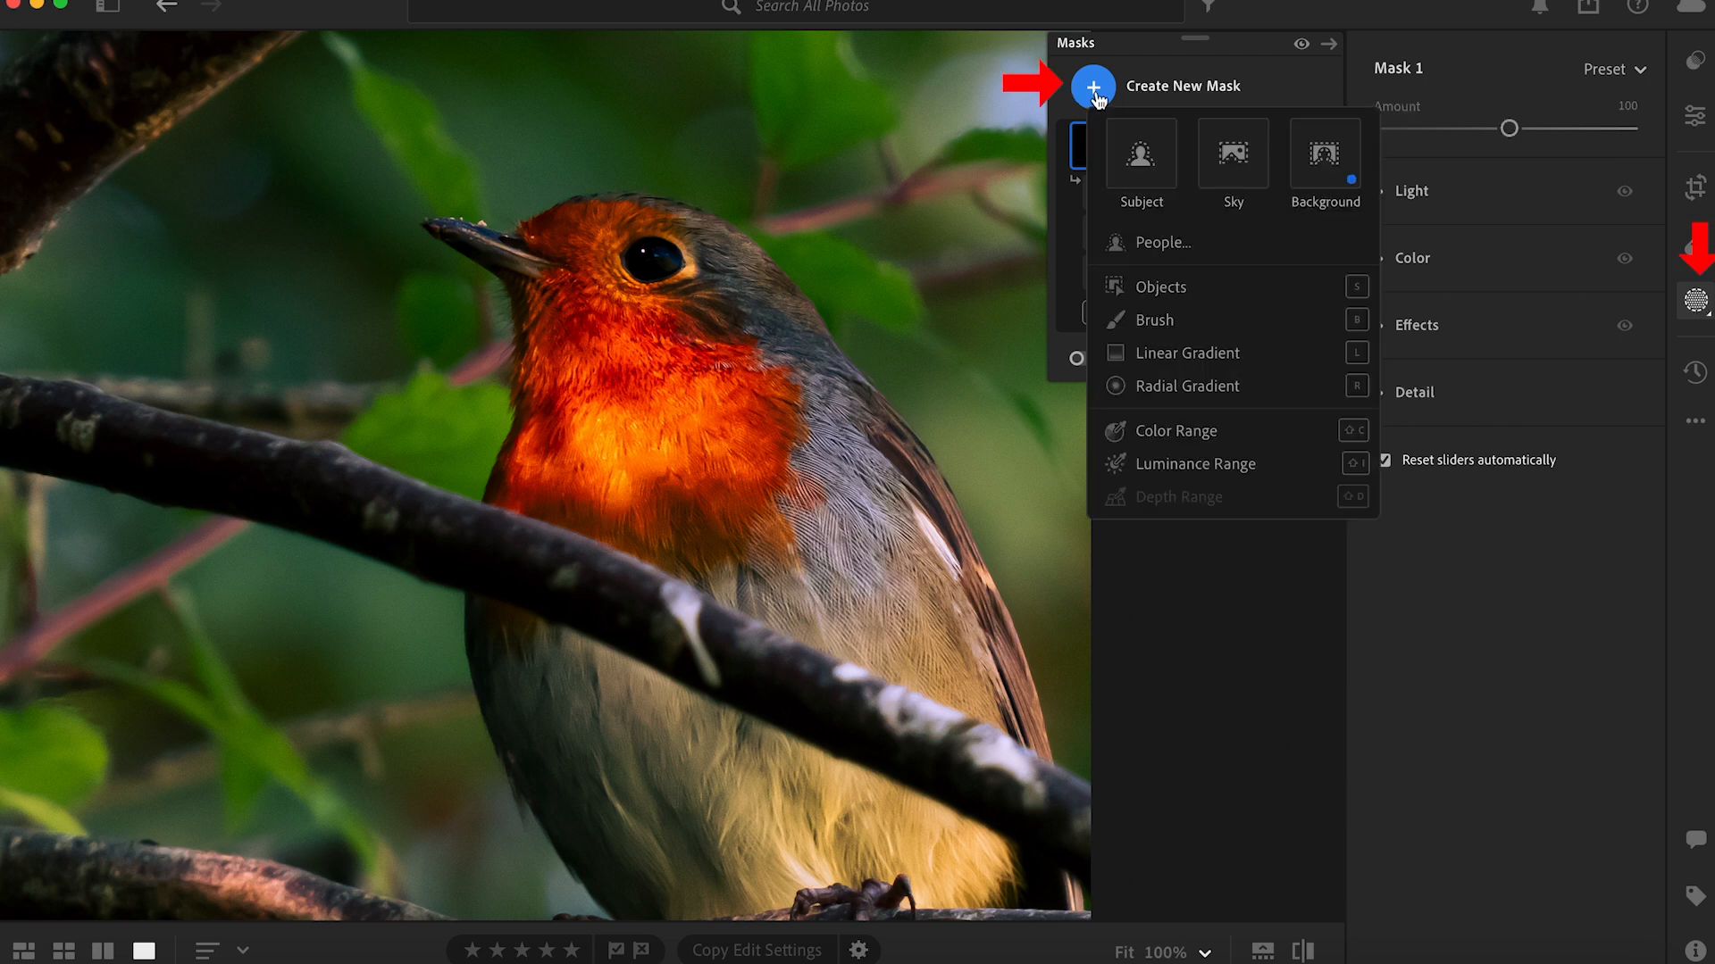
{"action": "left_click", "coordinate": [1160, 323]}
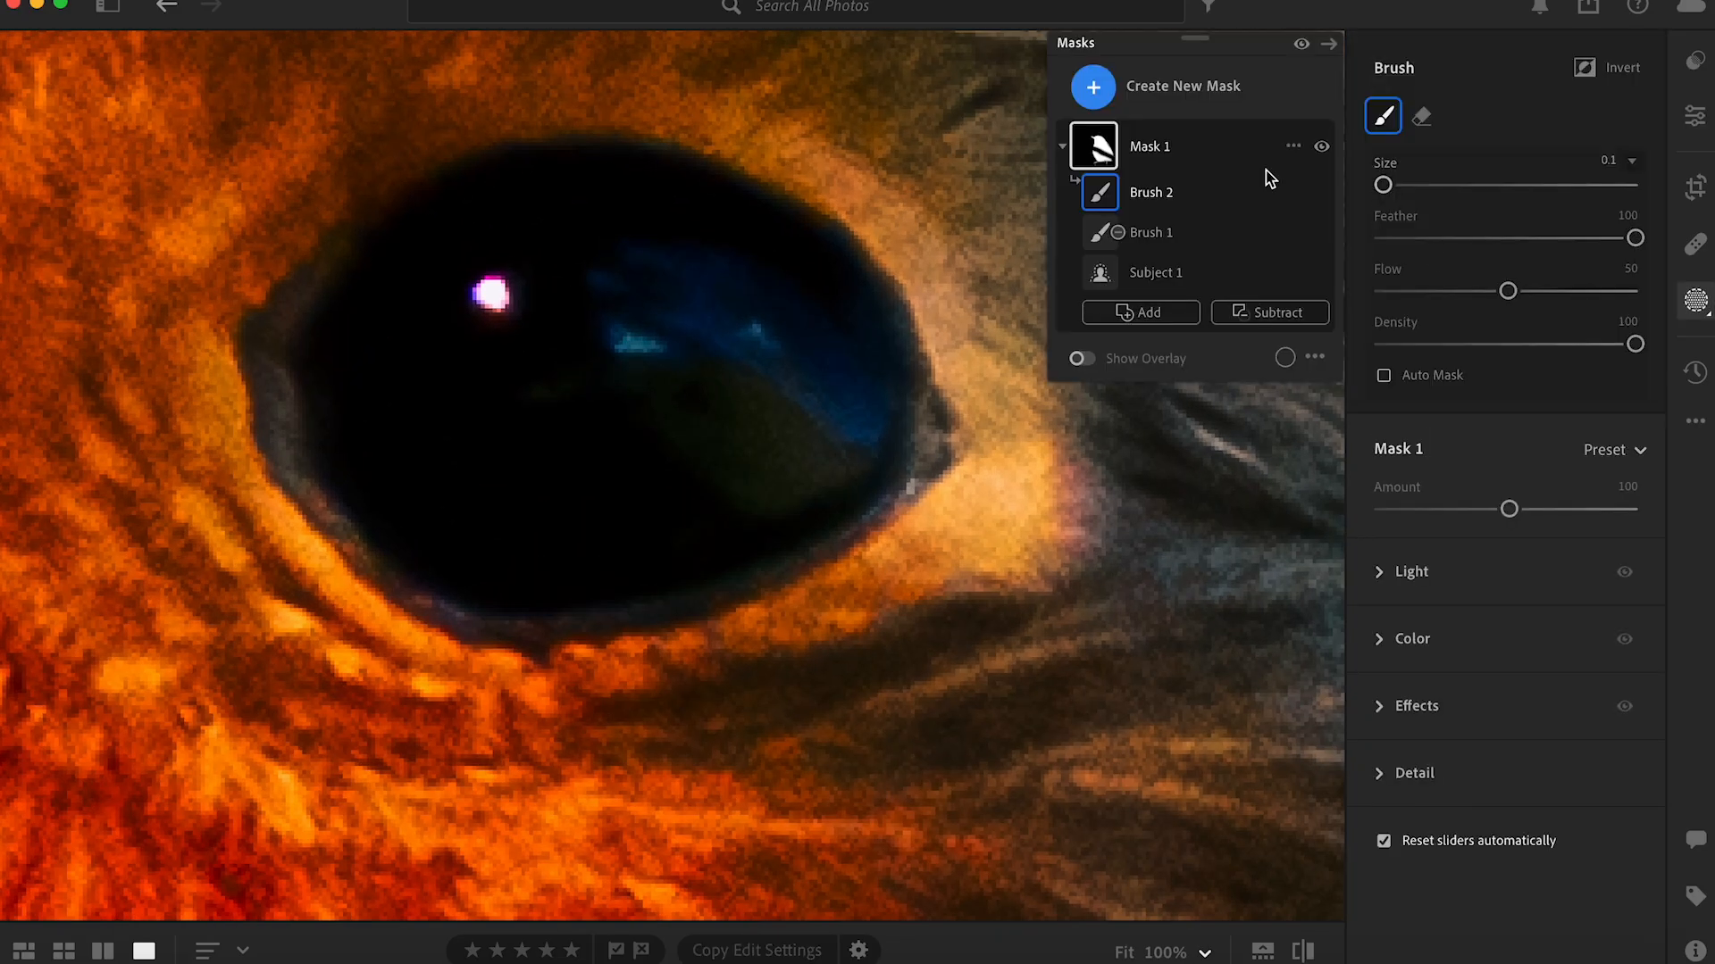
{"action": "left_click", "coordinate": [1093, 87]}
{"action": "left_click", "coordinate": [1154, 320]}
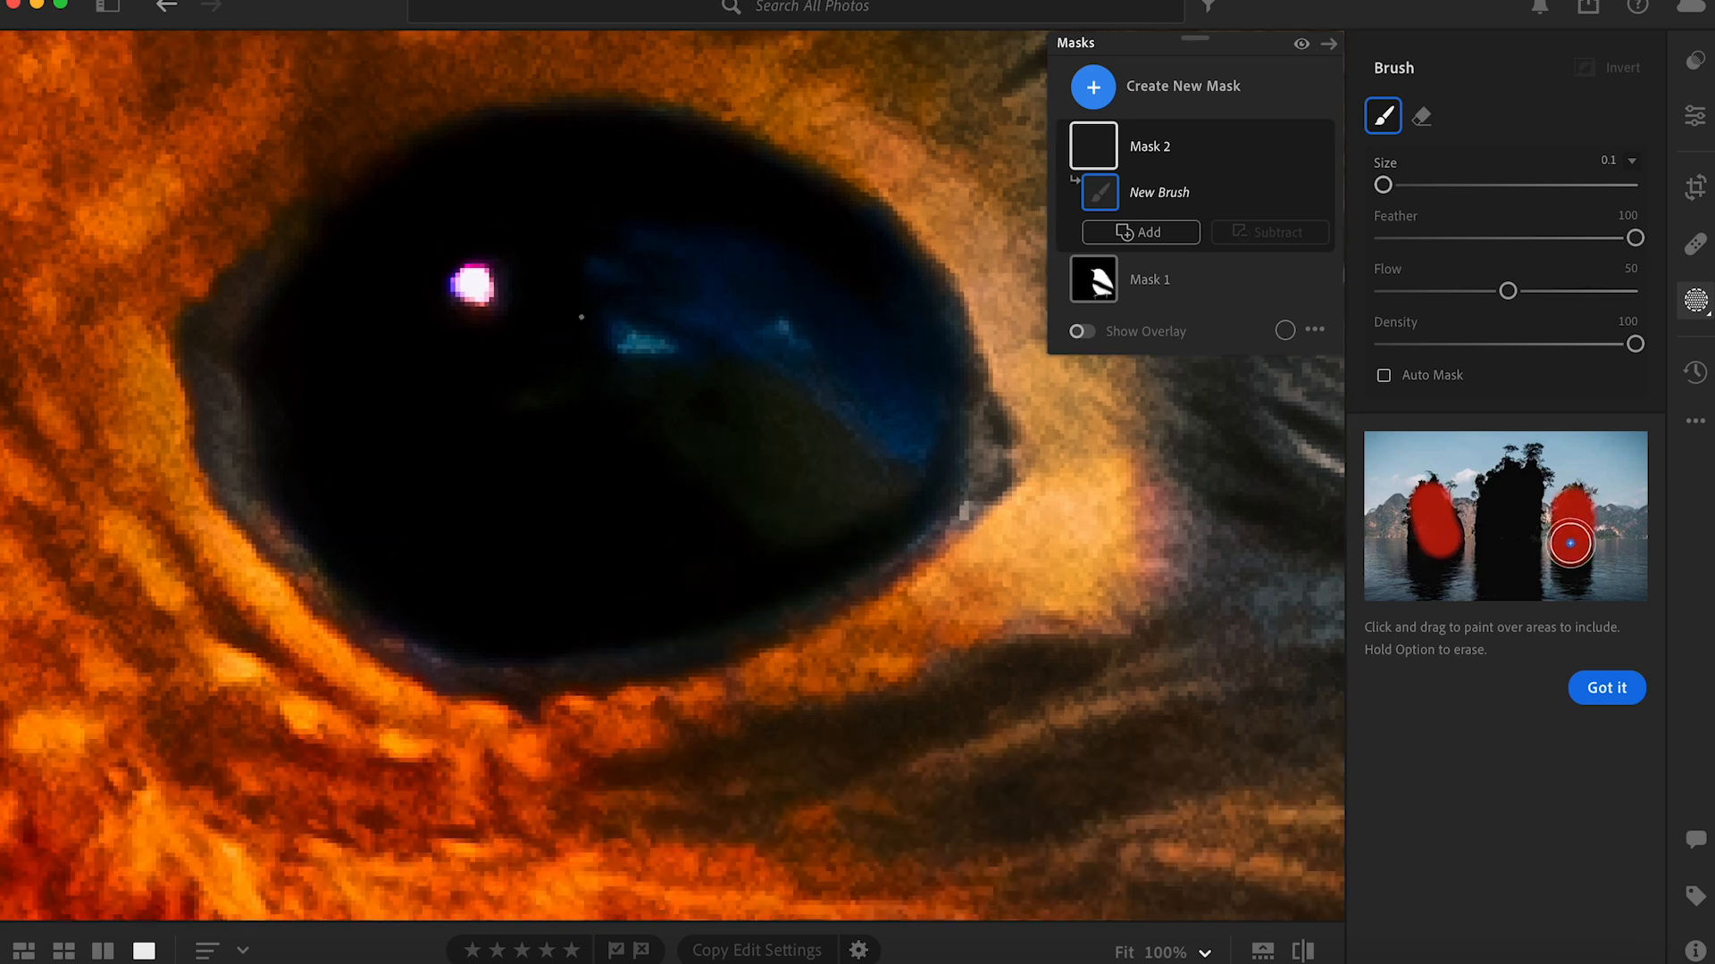
- Paint the robin's whole eye into Mask 2 using a brush with size 22, feather 100 and flow 50
{"action": "key", "text": "o"}
{"action": "mouse_move", "coordinate": [581, 316]}
{"action": "left_mouse_down"}
{"action": "mouse_move", "coordinate": [596, 464]}
{"action": "mouse_move", "coordinate": [541, 574]}
{"action": "mouse_move", "coordinate": [401, 395]}
{"action": "mouse_move", "coordinate": [482, 270]}
{"action": "left_mouse_up"}
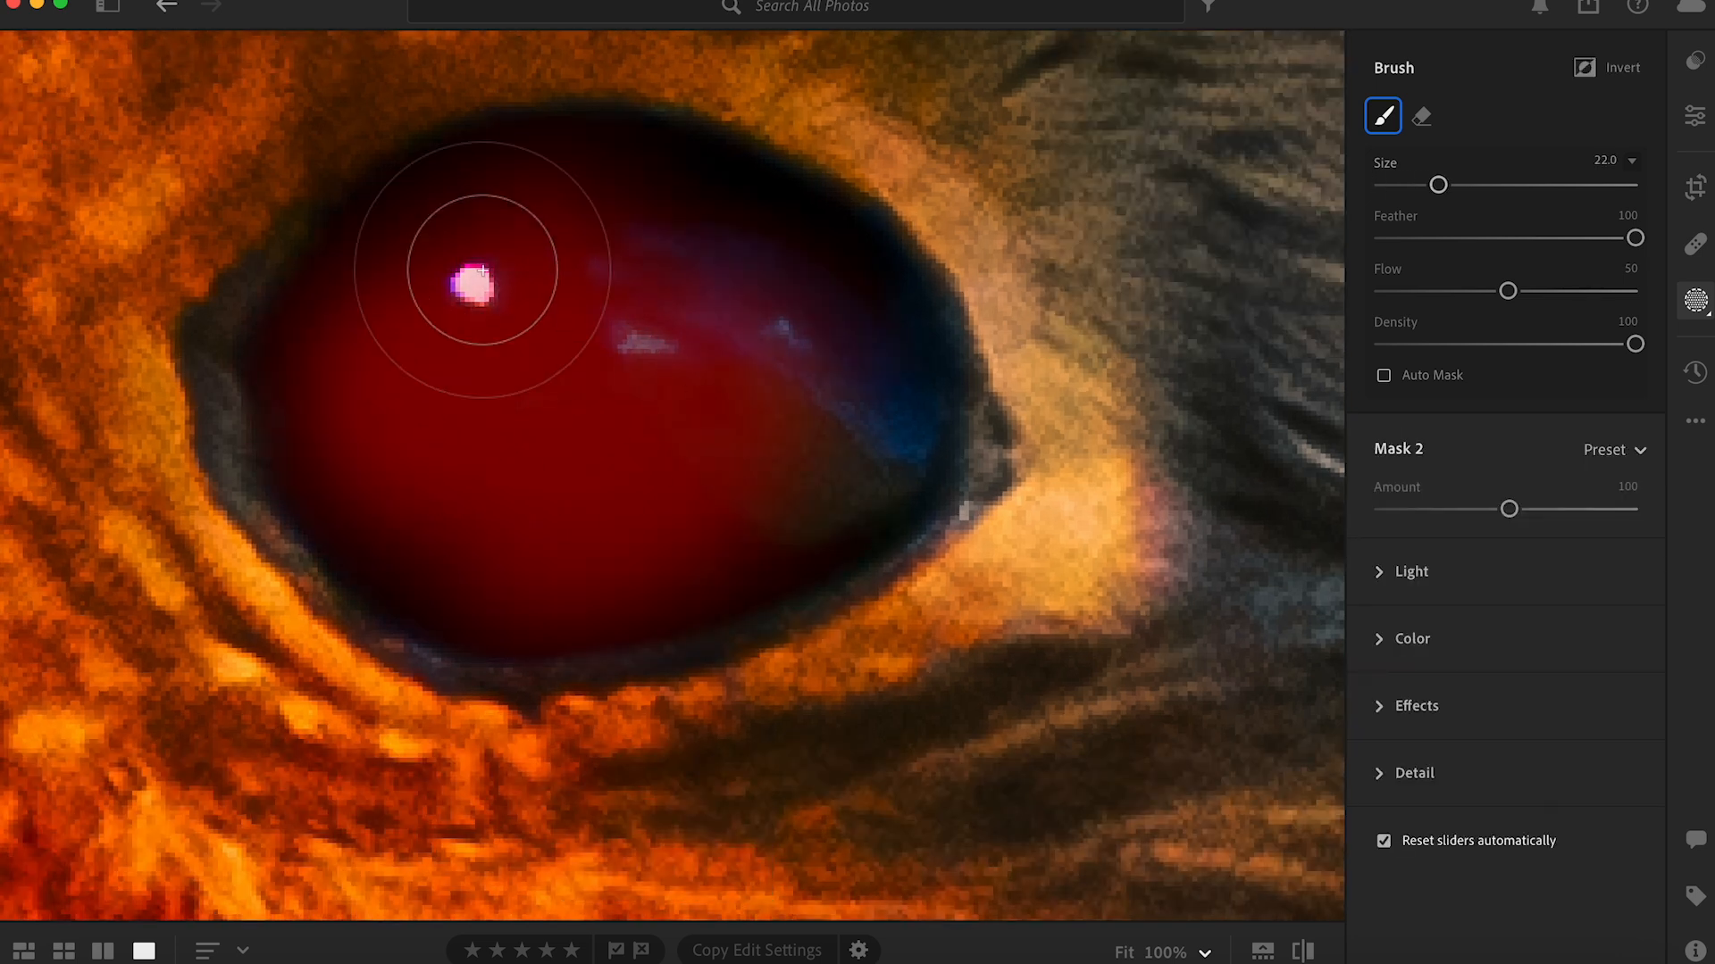
{"action": "mouse_move", "coordinate": [705, 282]}
{"action": "left_mouse_down"}
{"action": "mouse_move", "coordinate": [837, 447]}
{"action": "mouse_move", "coordinate": [838, 423]}
{"action": "mouse_move", "coordinate": [769, 487]}
{"action": "mouse_move", "coordinate": [407, 519]}
{"action": "mouse_move", "coordinate": [441, 245]}
{"action": "left_mouse_up"}
{"action": "left_click_drag", "start_coordinate": [322, 403], "coordinate": [733, 198]}
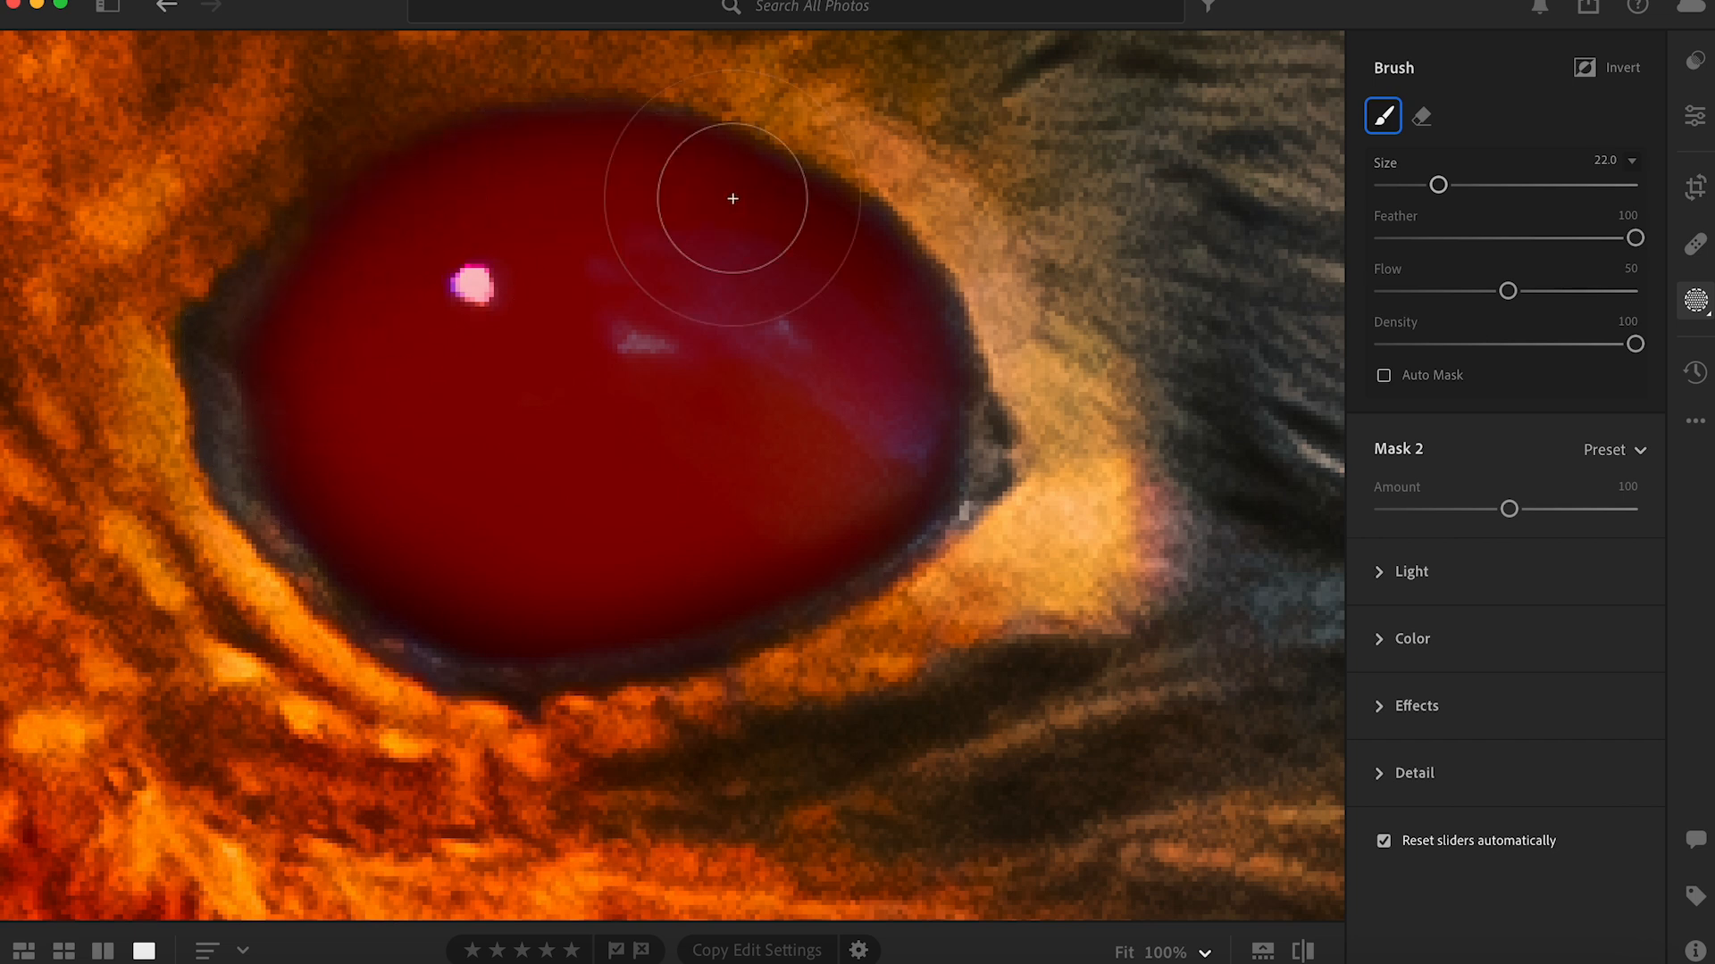
{"action": "left_click_drag", "start_coordinate": [515, 550], "coordinate": [335, 363]}
- Set Mask 2's exposure to +0.76, contrast to −59 and highlights to +100, and adjust its whites to brighten the eye
{"action": "scroll", "coordinate": [666, 380], "scroll_direction": "down", "scroll_amount": 5}
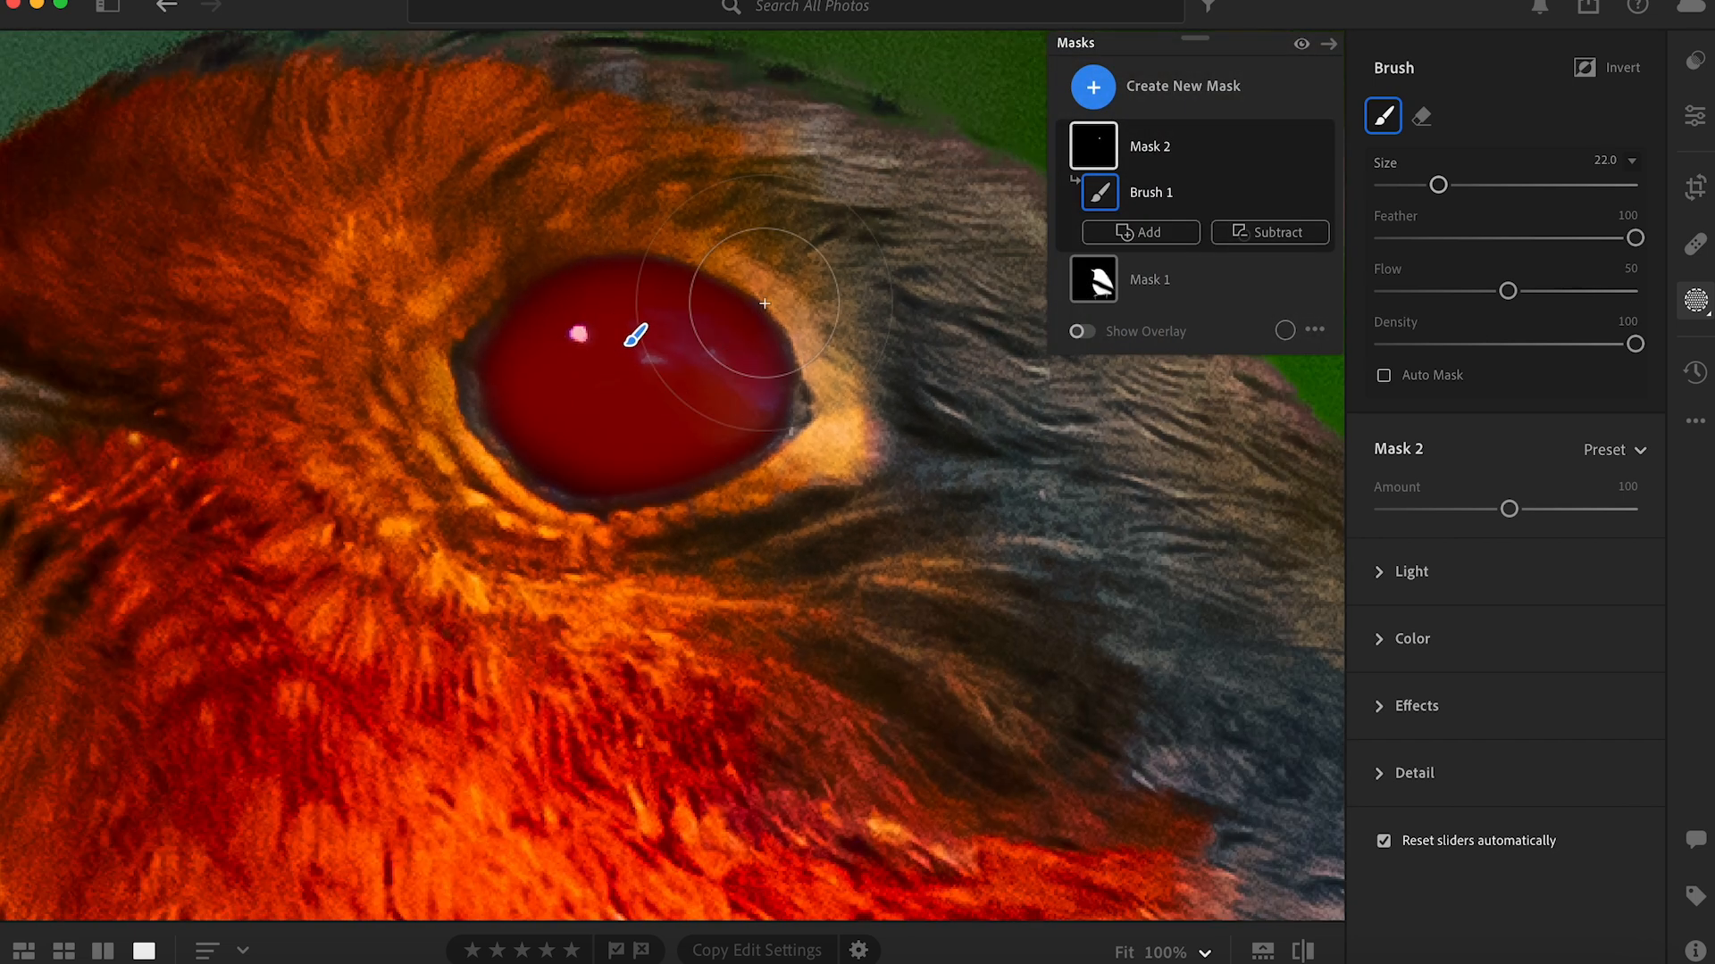
{"action": "scroll", "coordinate": [645, 457], "scroll_direction": "down", "scroll_amount": 3}
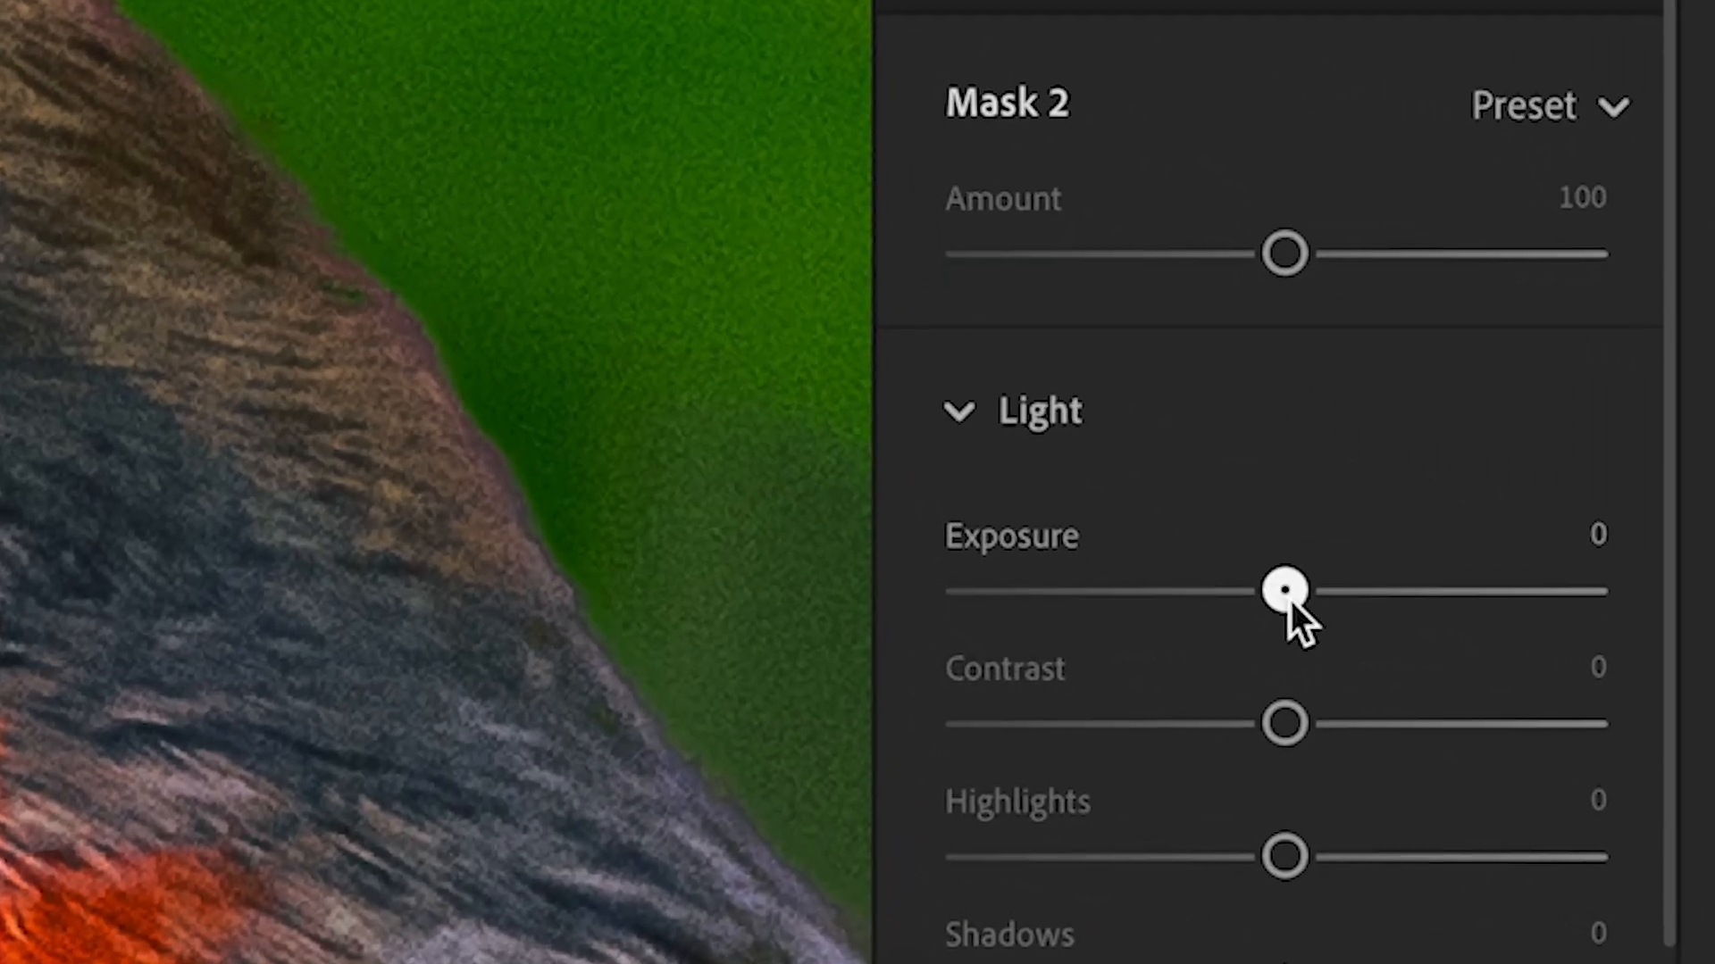
{"action": "left_click_drag", "start_coordinate": [1501, 634], "coordinate": [1508, 634]}
{"action": "left_click_drag", "start_coordinate": [1291, 593], "coordinate": [1337, 592]}
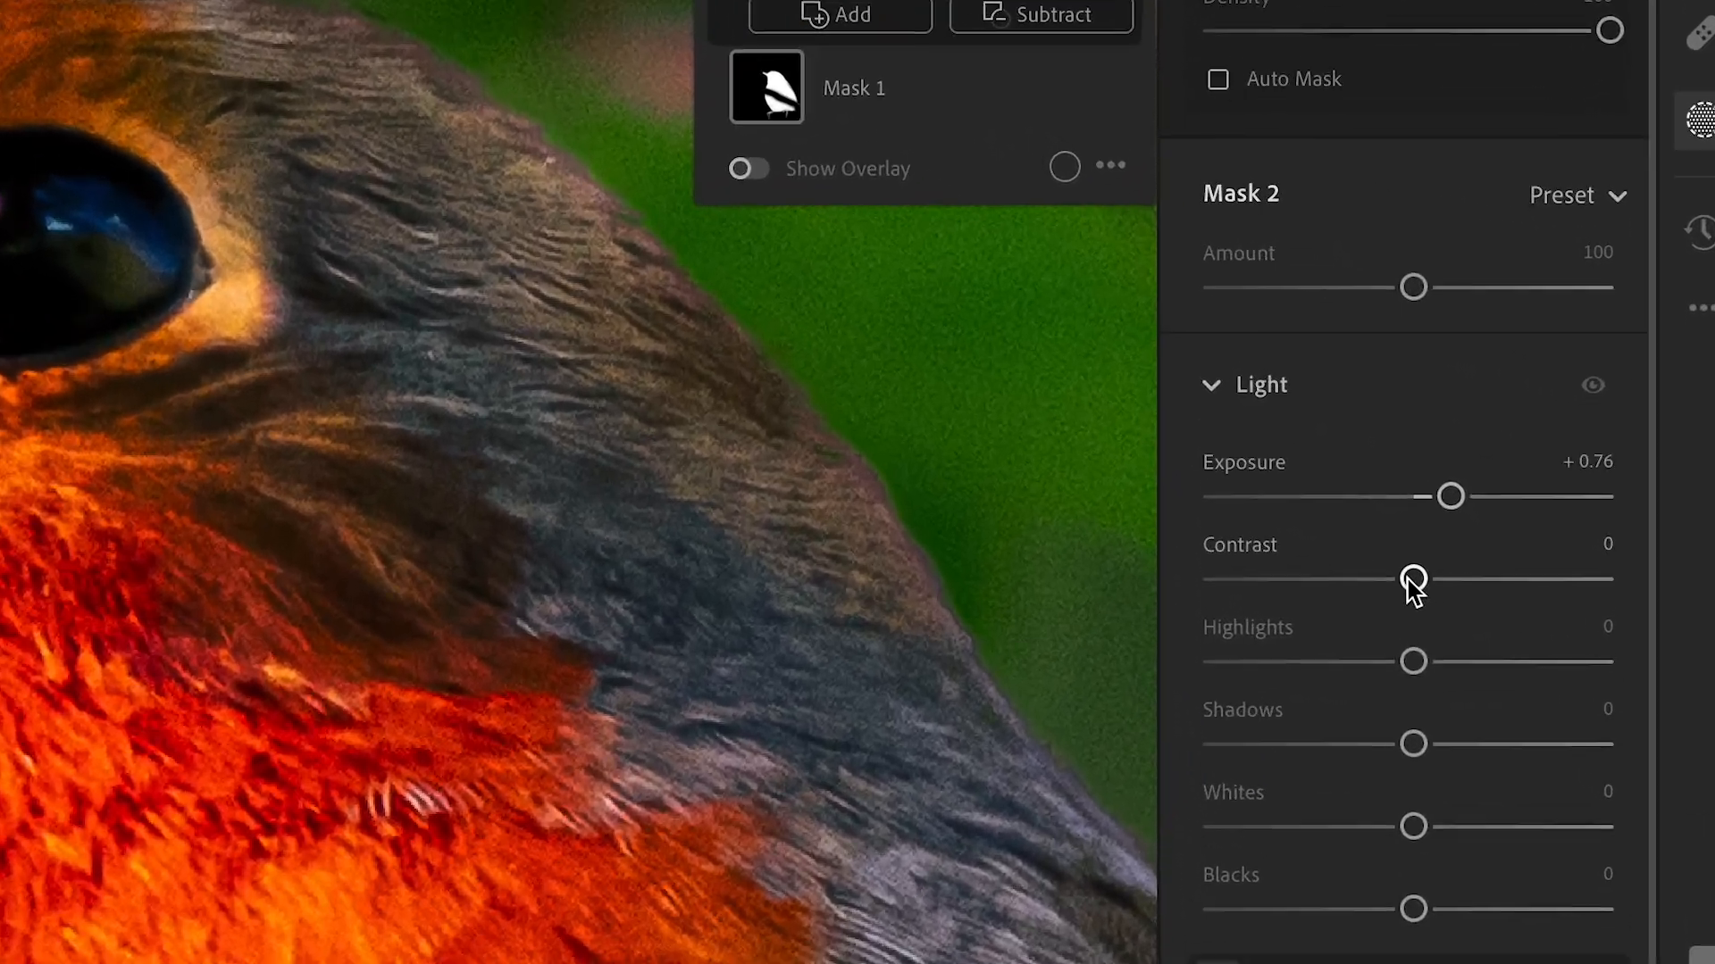
{"action": "left_click_drag", "start_coordinate": [1507, 596], "coordinate": [1493, 596]}
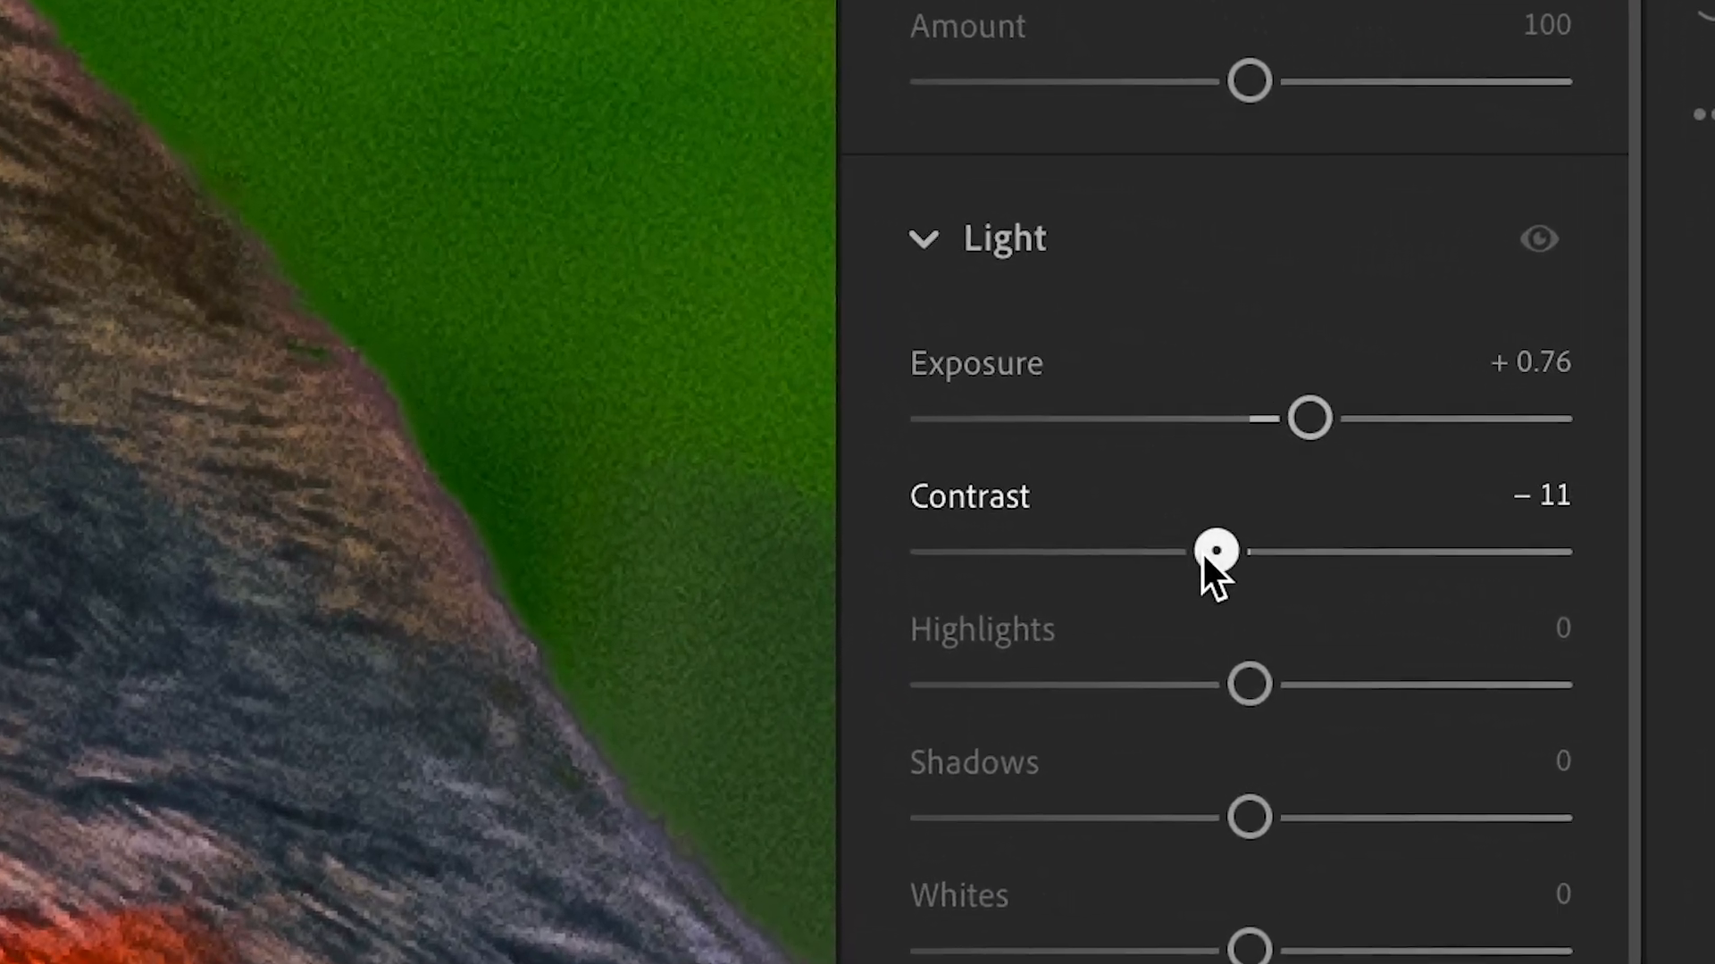
{"action": "left_click_drag", "start_coordinate": [1072, 555], "coordinate": [1052, 554]}
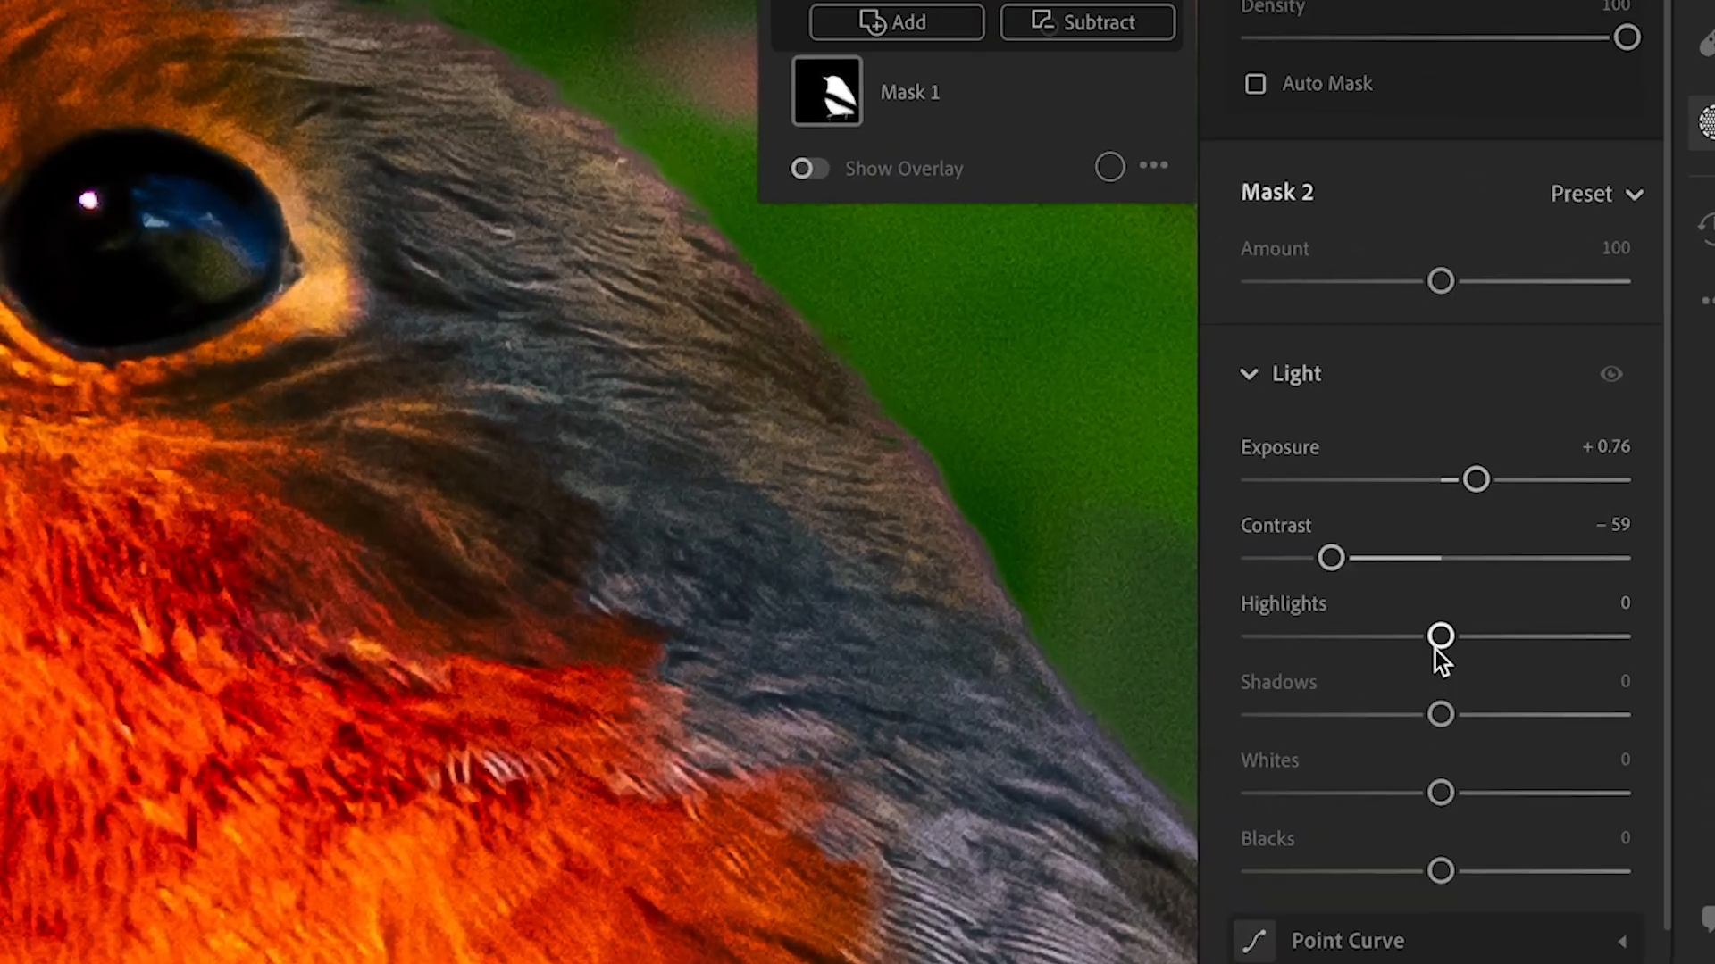
{"action": "left_click_drag", "start_coordinate": [1435, 651], "coordinate": [1567, 641]}
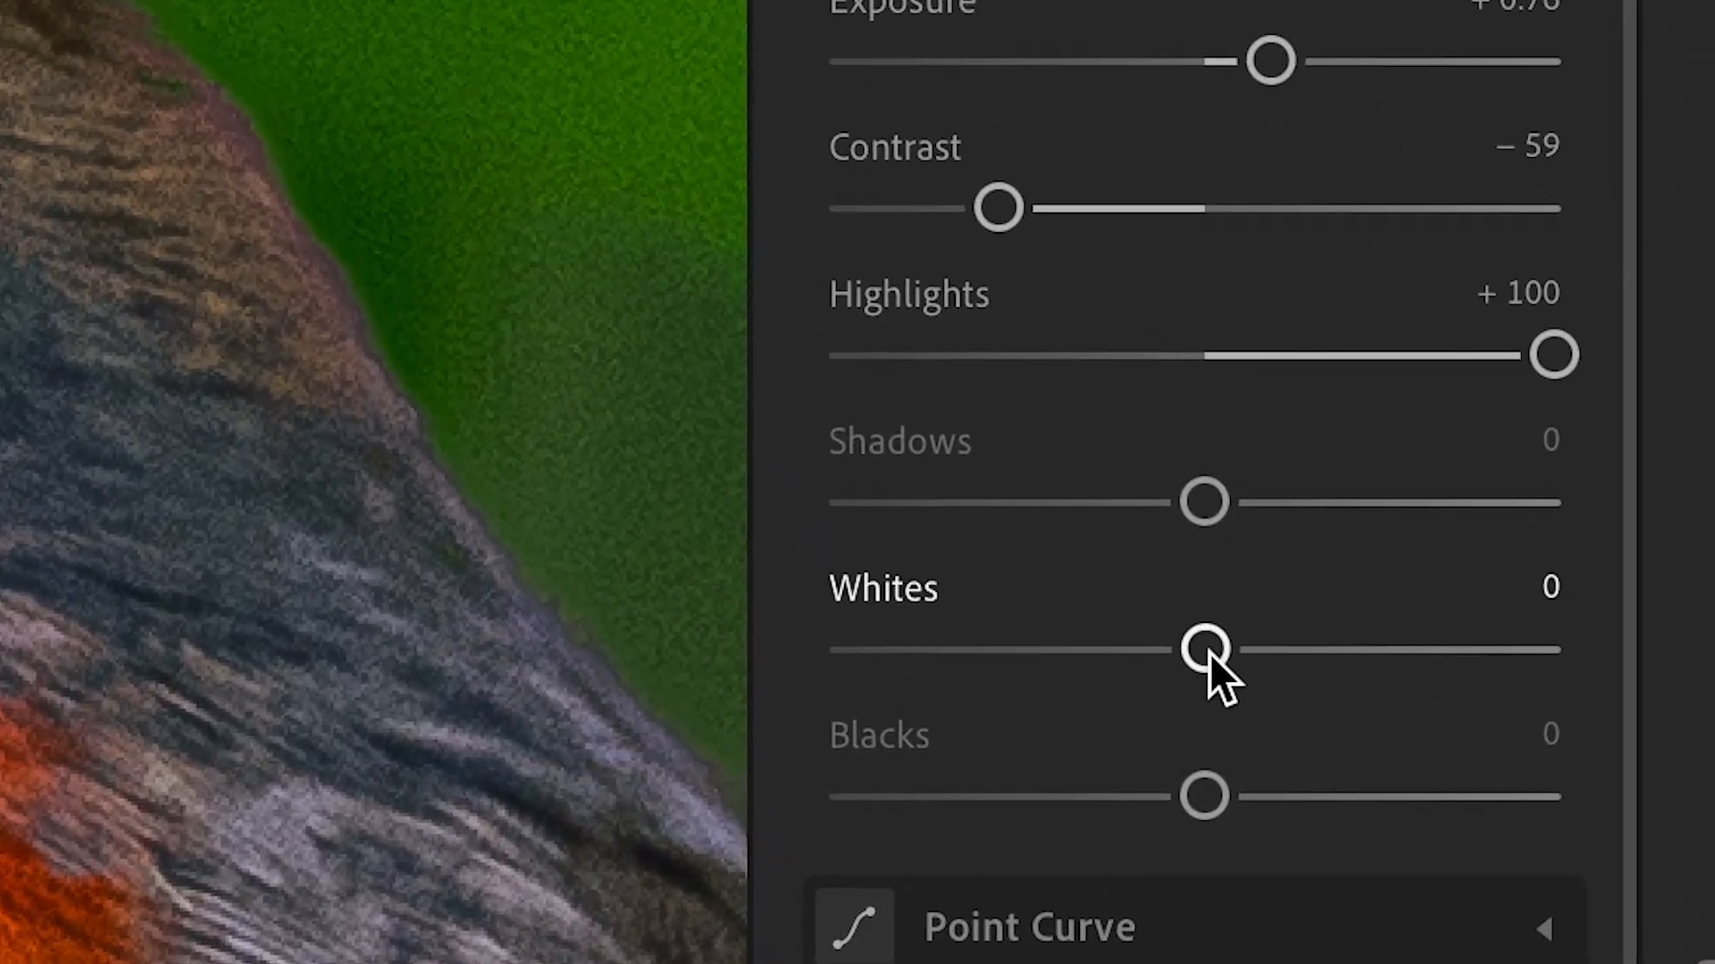
{"action": "left_click_drag", "start_coordinate": [1350, 684], "coordinate": [1351, 685]}
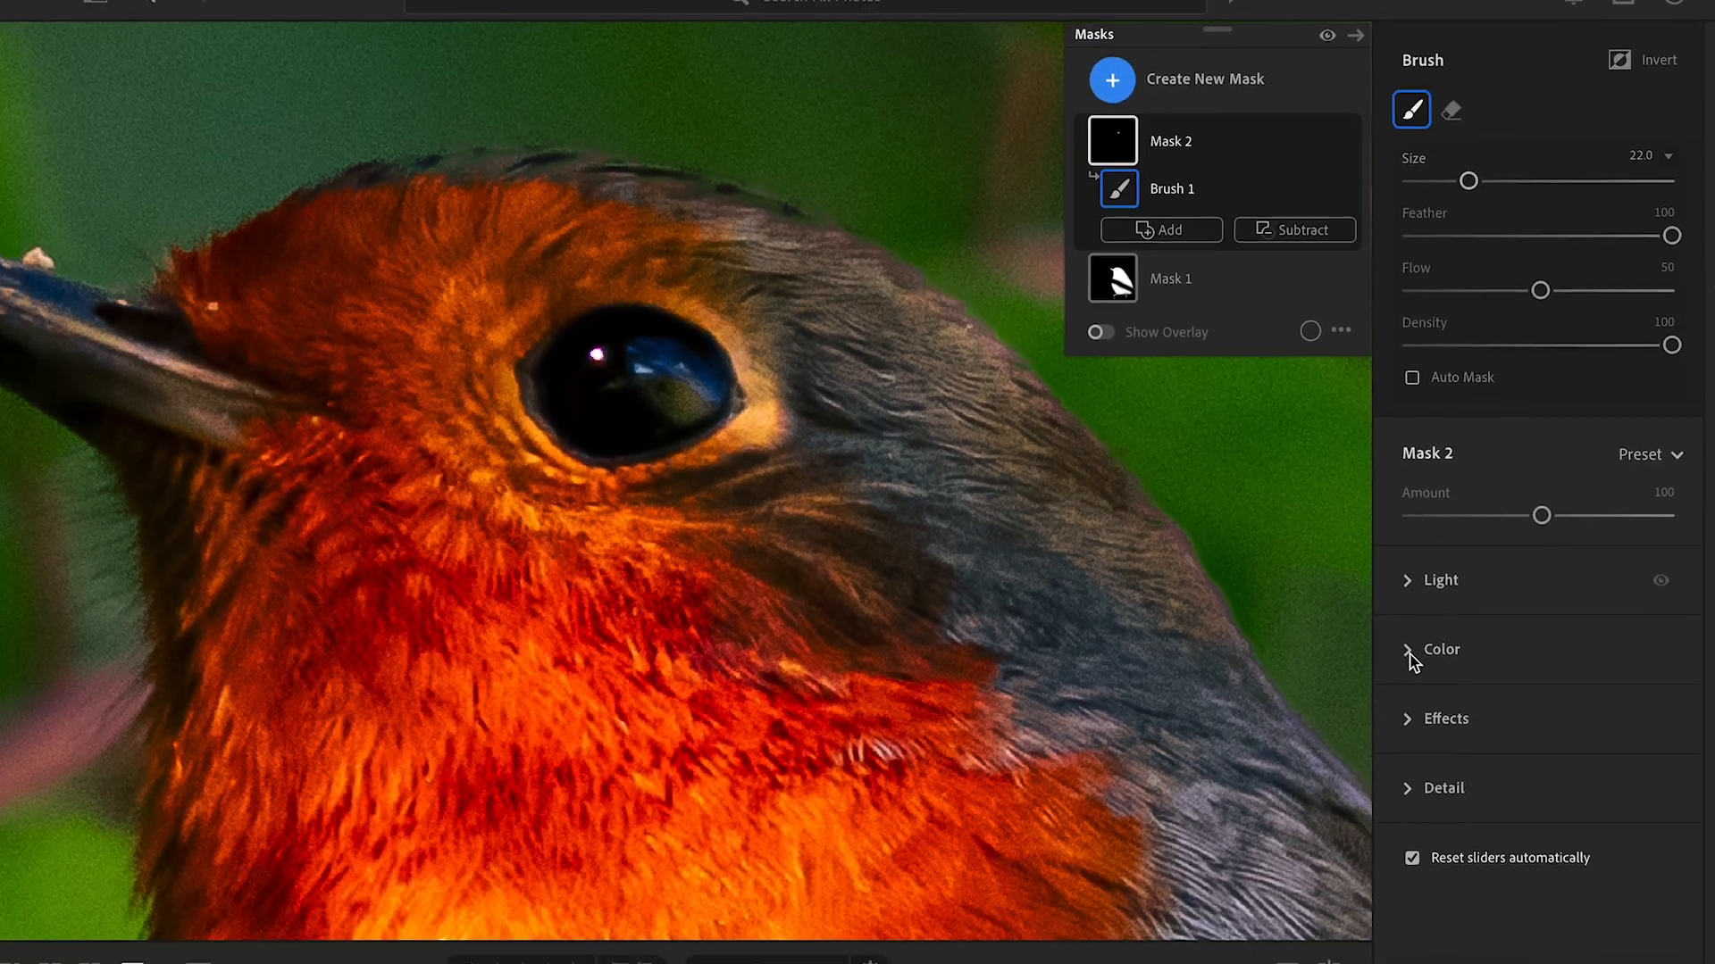
- Warm the robin's eye by setting the color temperature of Mask 2 to +28
{"action": "left_click", "coordinate": [1409, 655]}
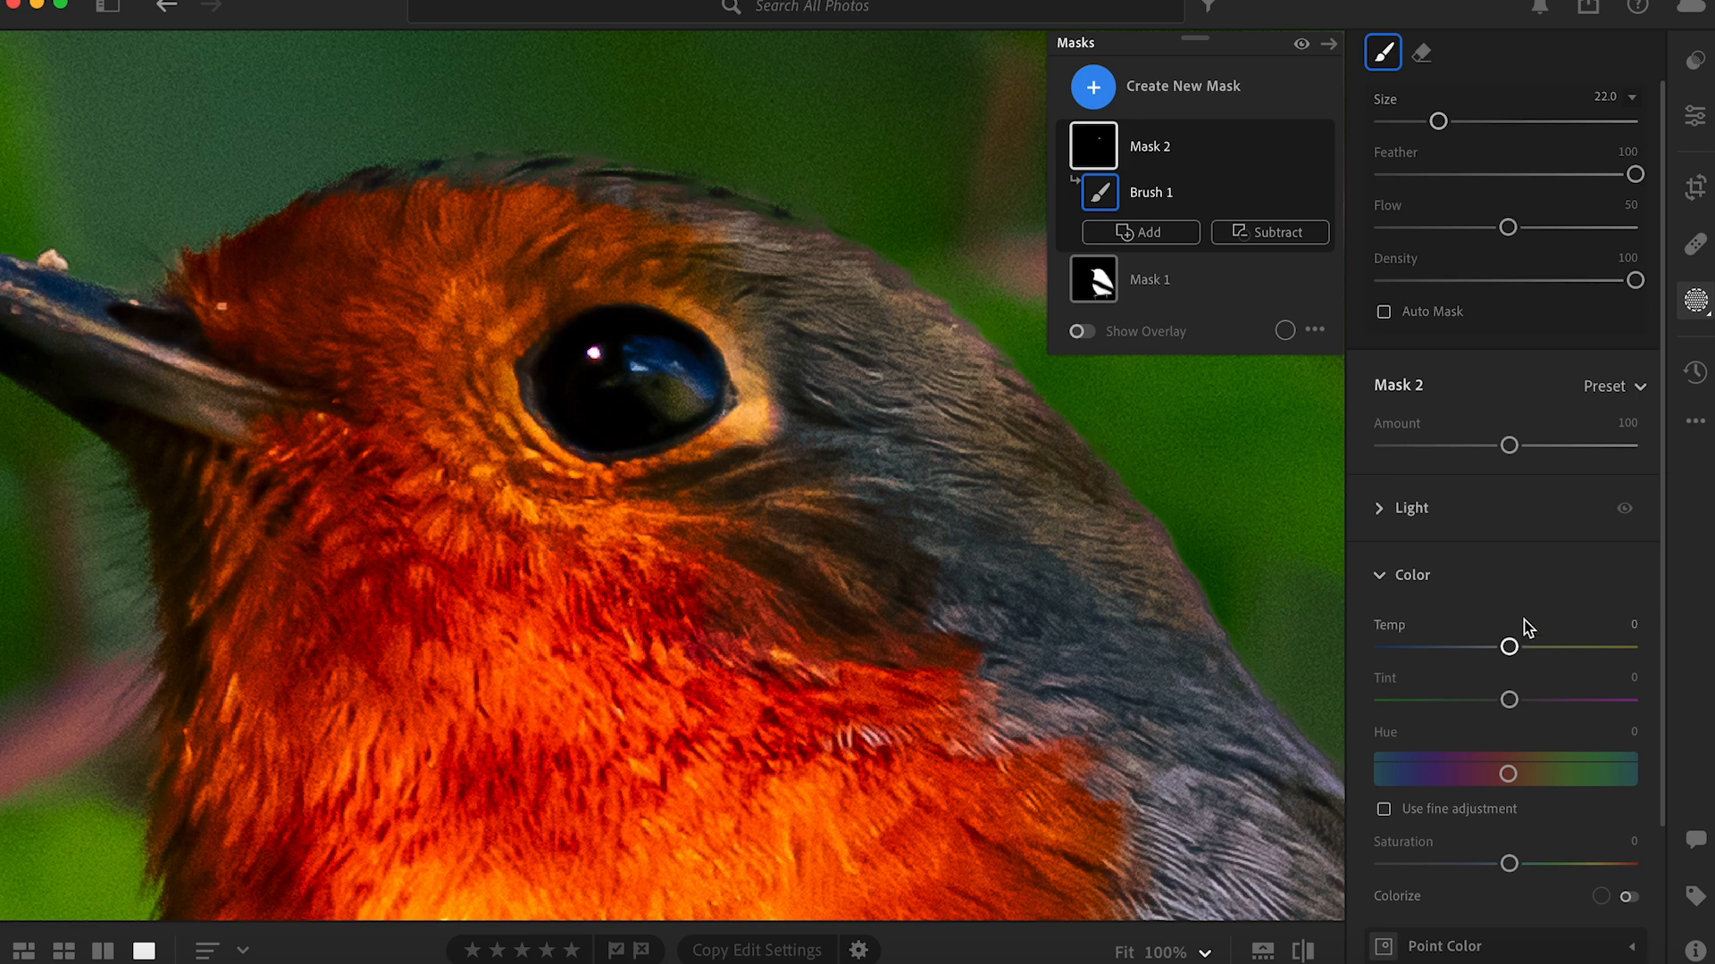
{"action": "scroll", "coordinate": [1552, 611], "scroll_direction": "down", "scroll_amount": 2}
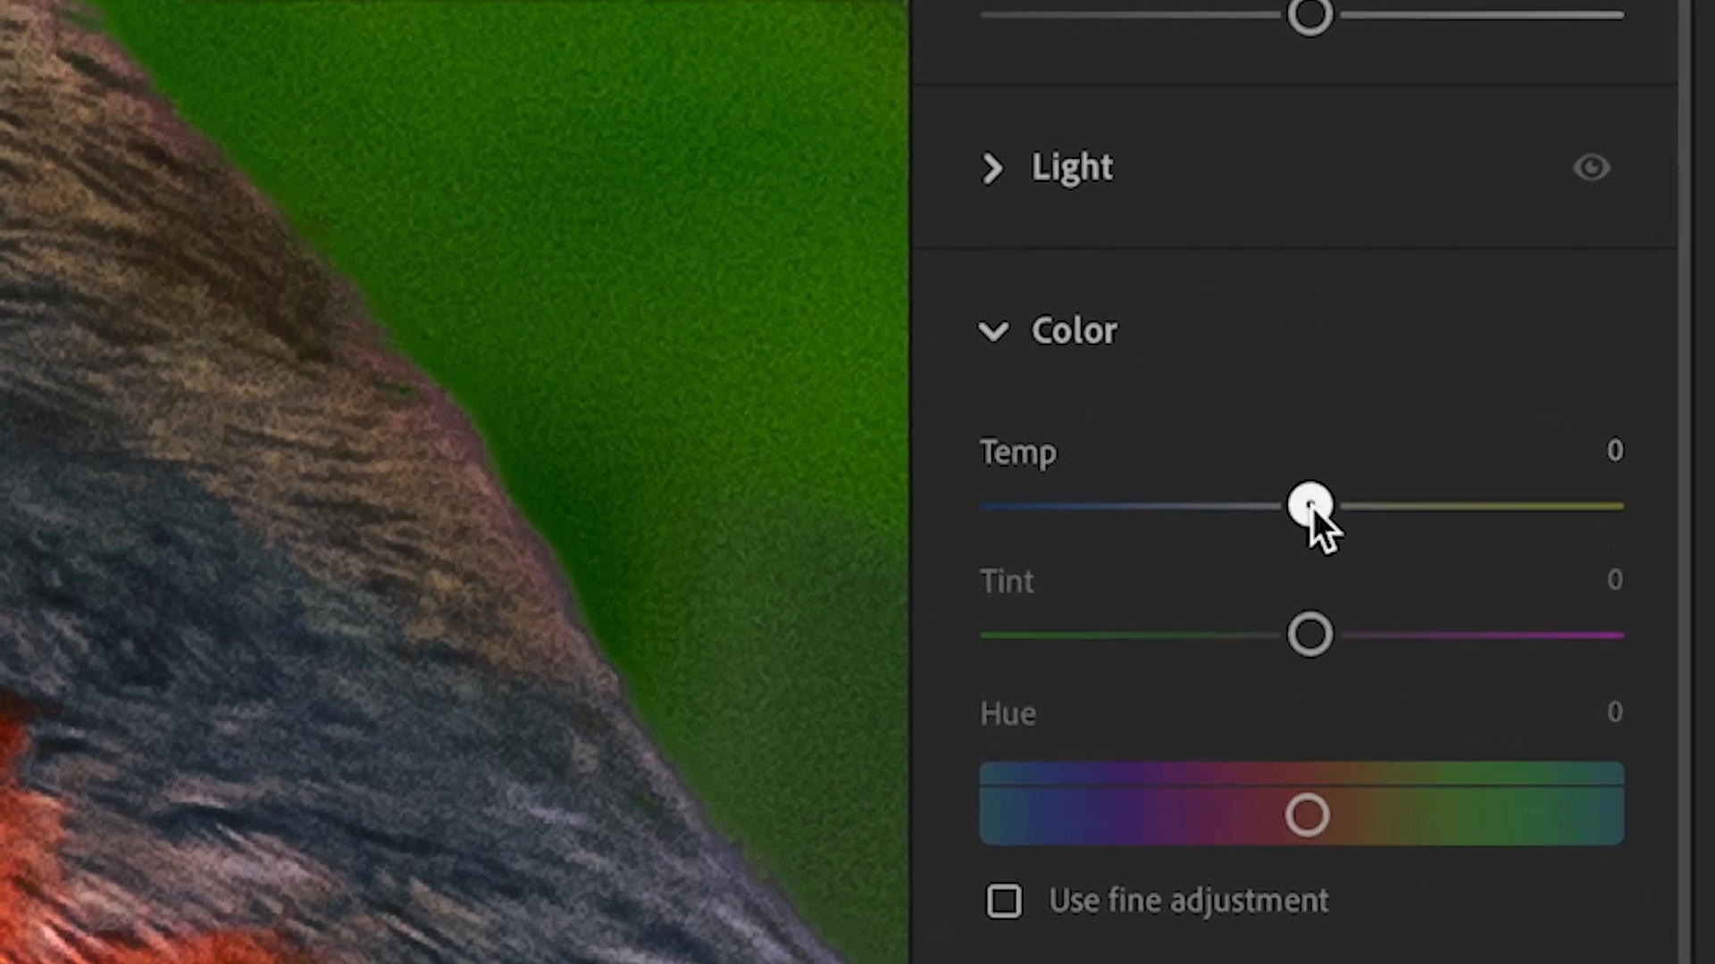
{"action": "left_click_drag", "start_coordinate": [1311, 506], "coordinate": [1385, 500]}
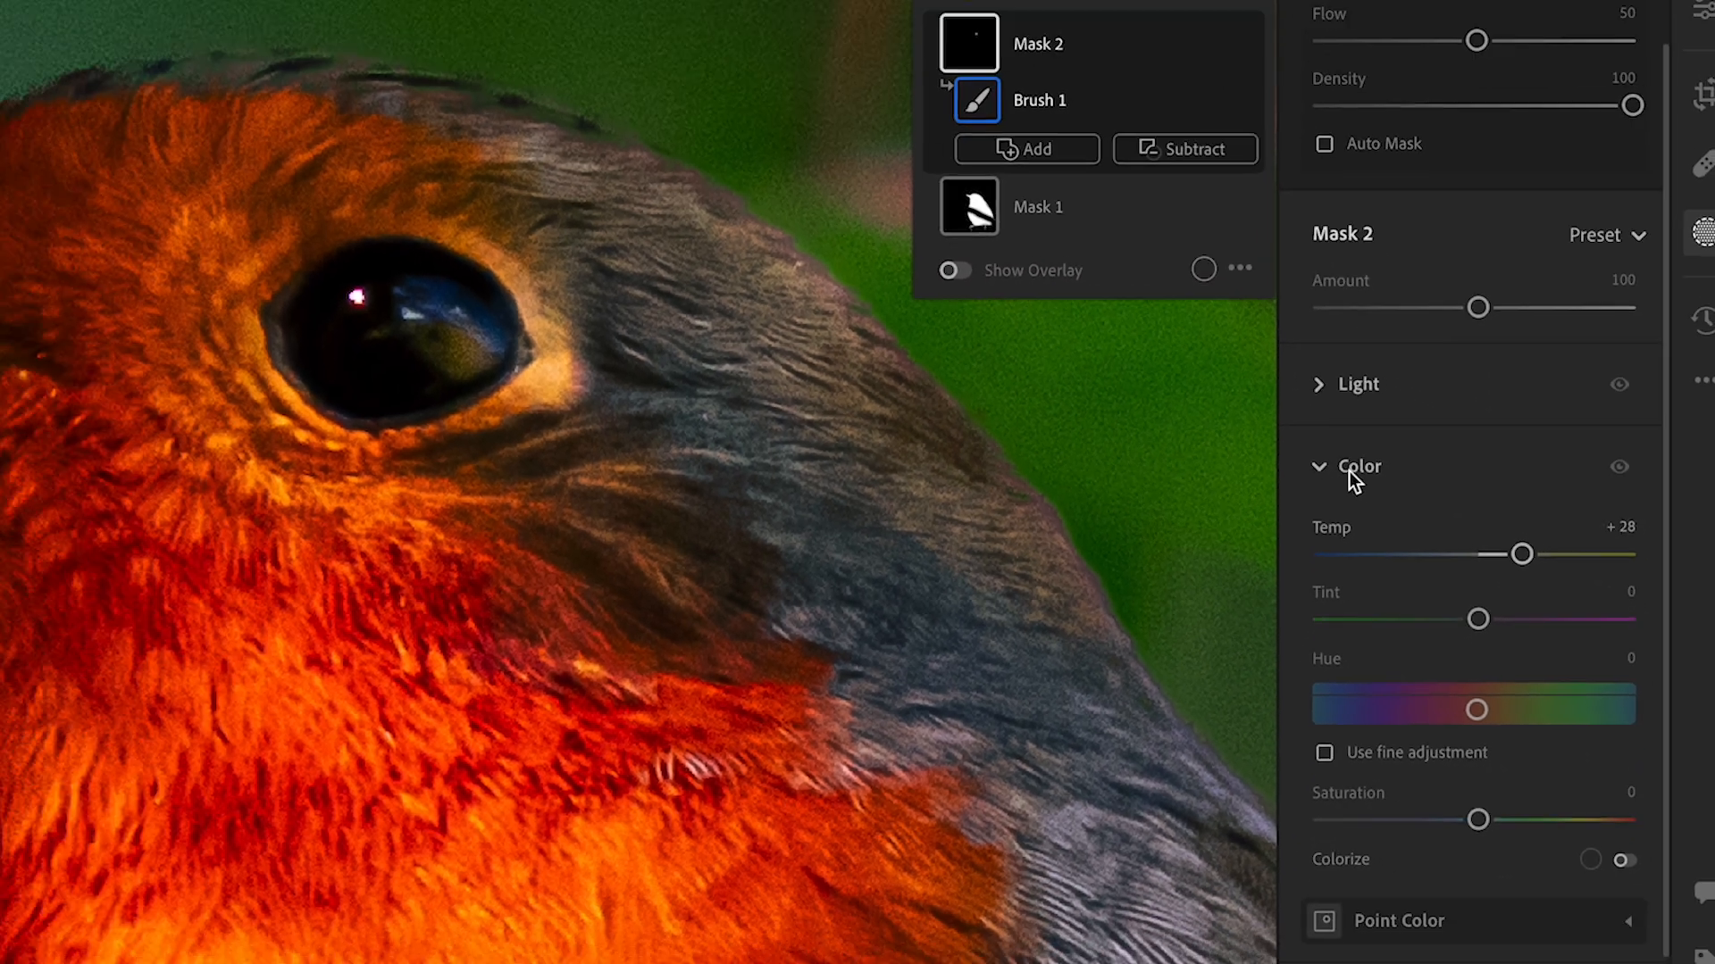
{"action": "left_click", "coordinate": [1349, 469]}
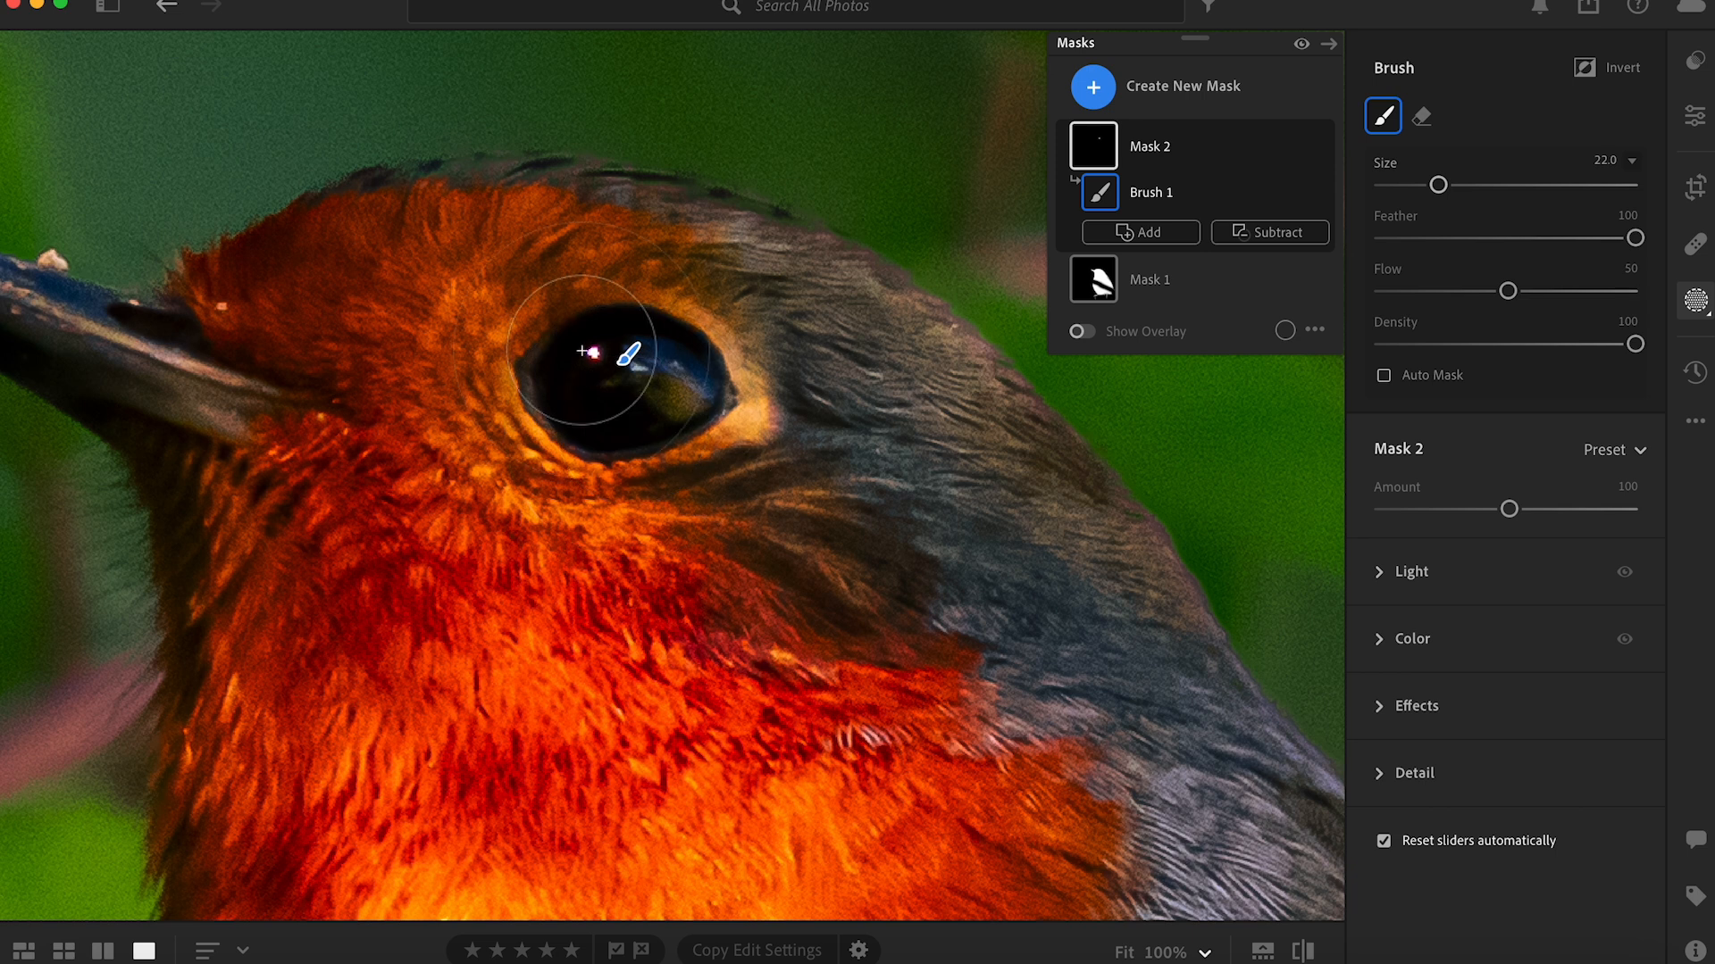
- Create a radial gradient mask and place its circle over the robin's orange breast
{"action": "scroll", "coordinate": [823, 512], "scroll_direction": "down", "scroll_amount": 6}
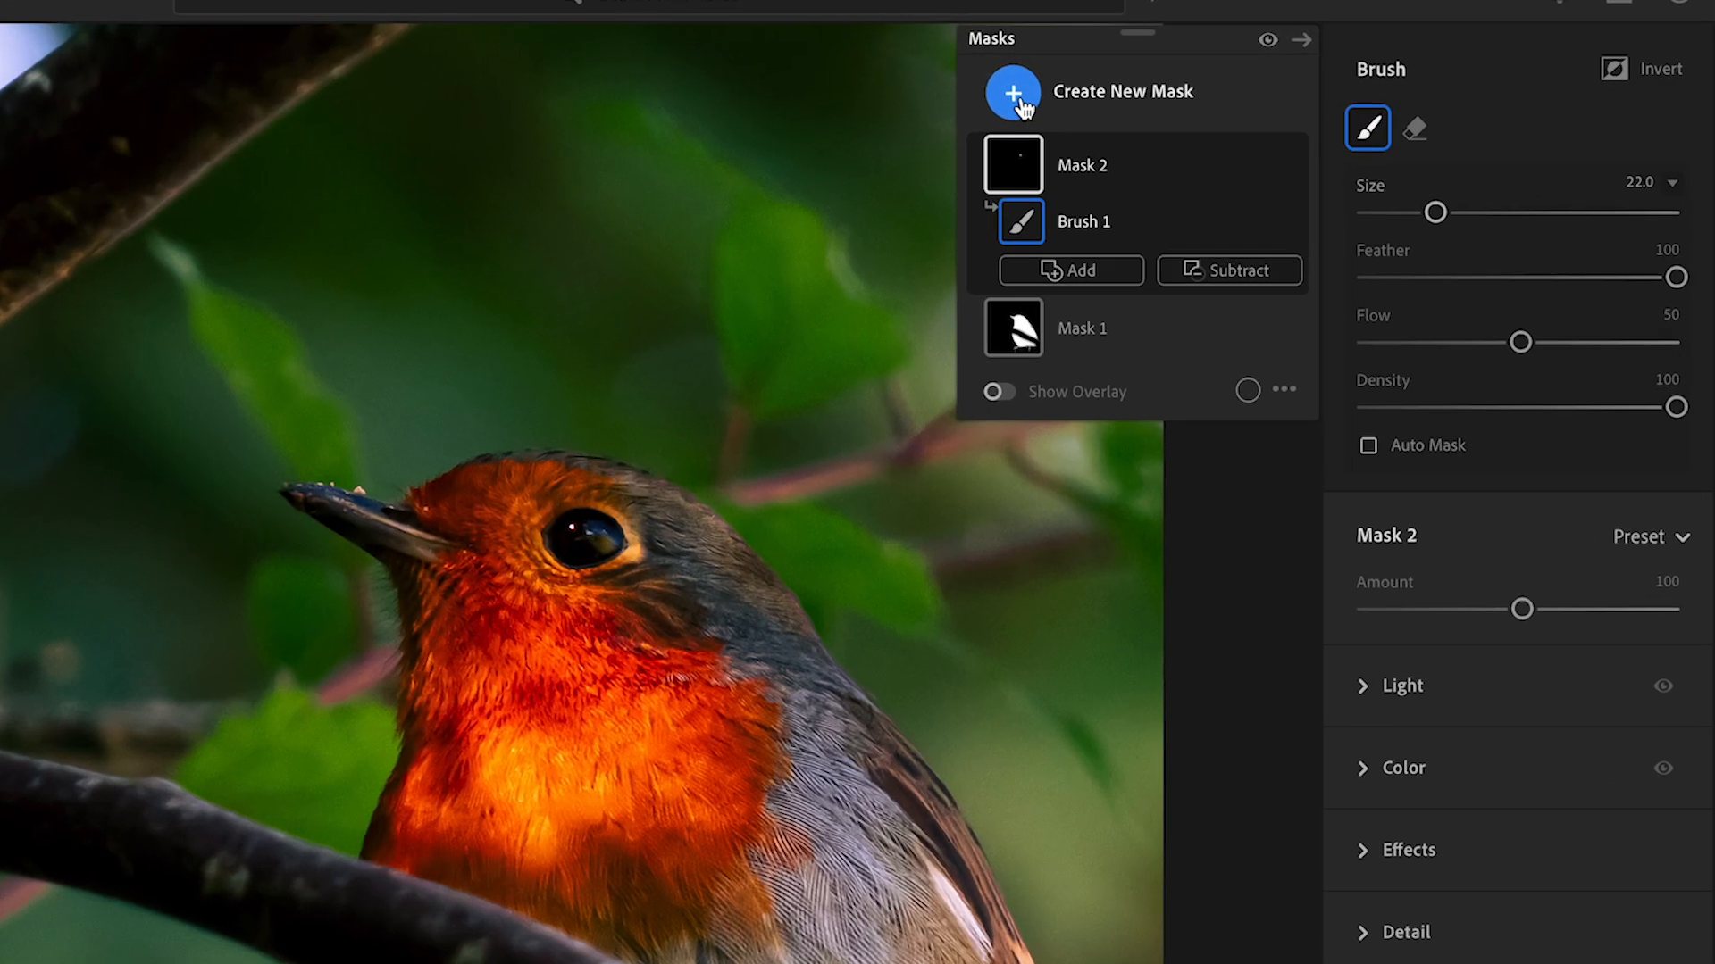
{"action": "left_click", "coordinate": [1090, 84]}
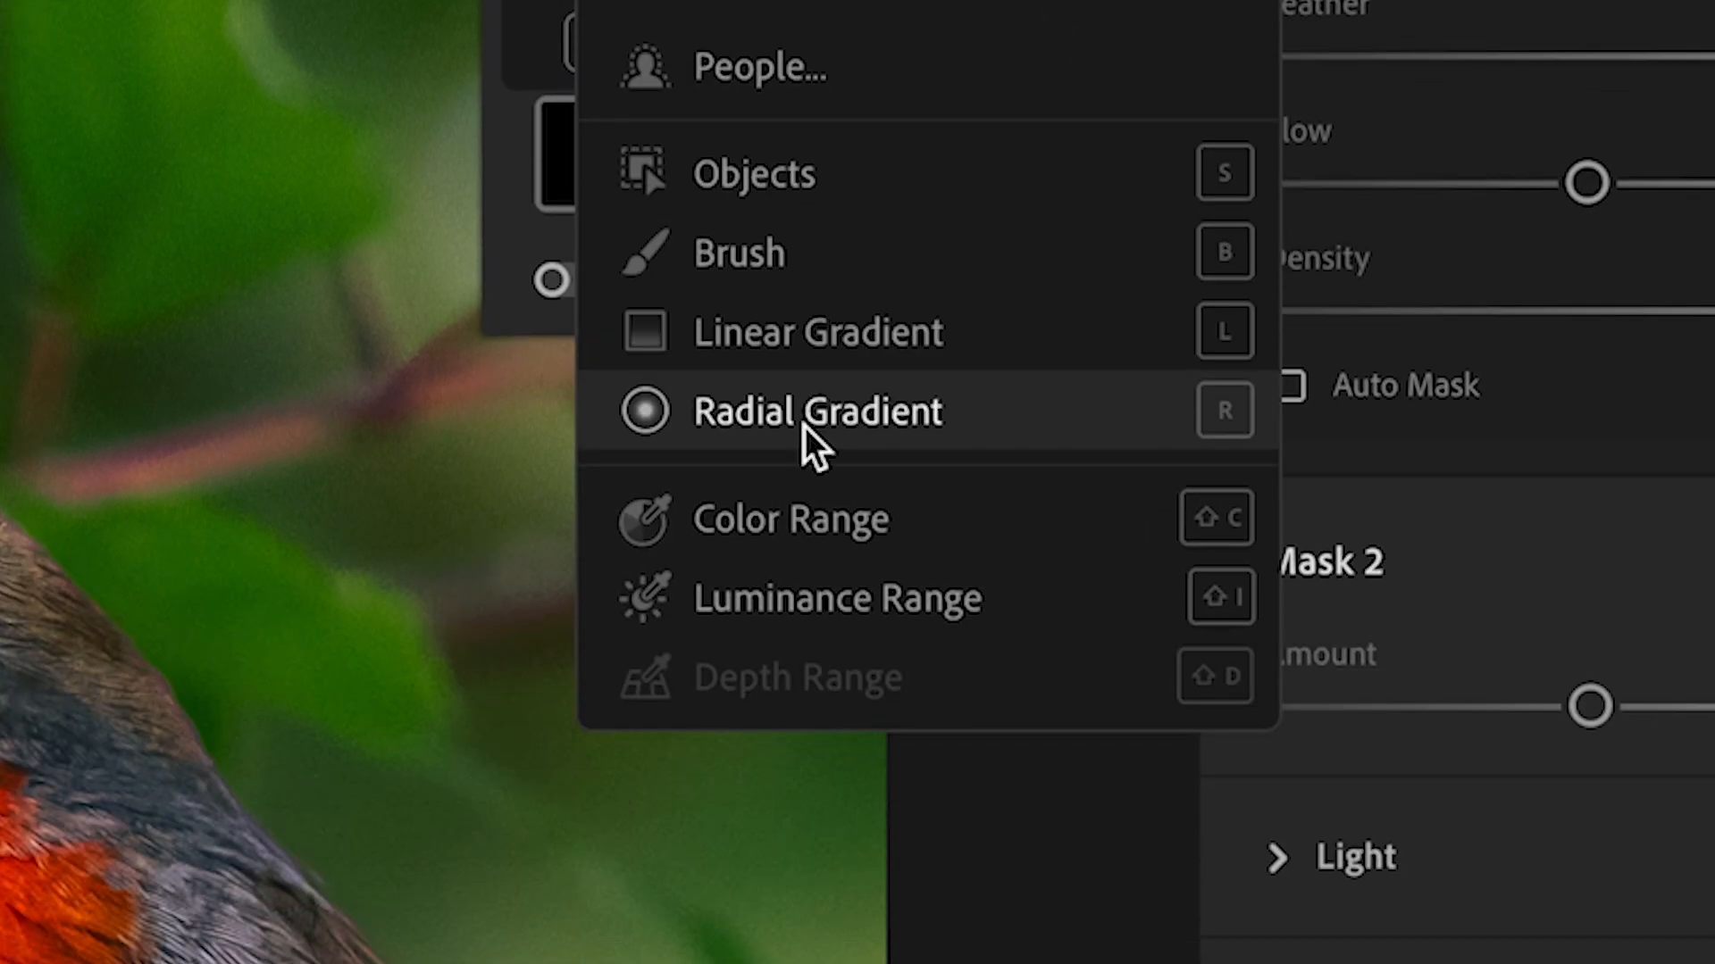
{"action": "left_click", "coordinate": [804, 856]}
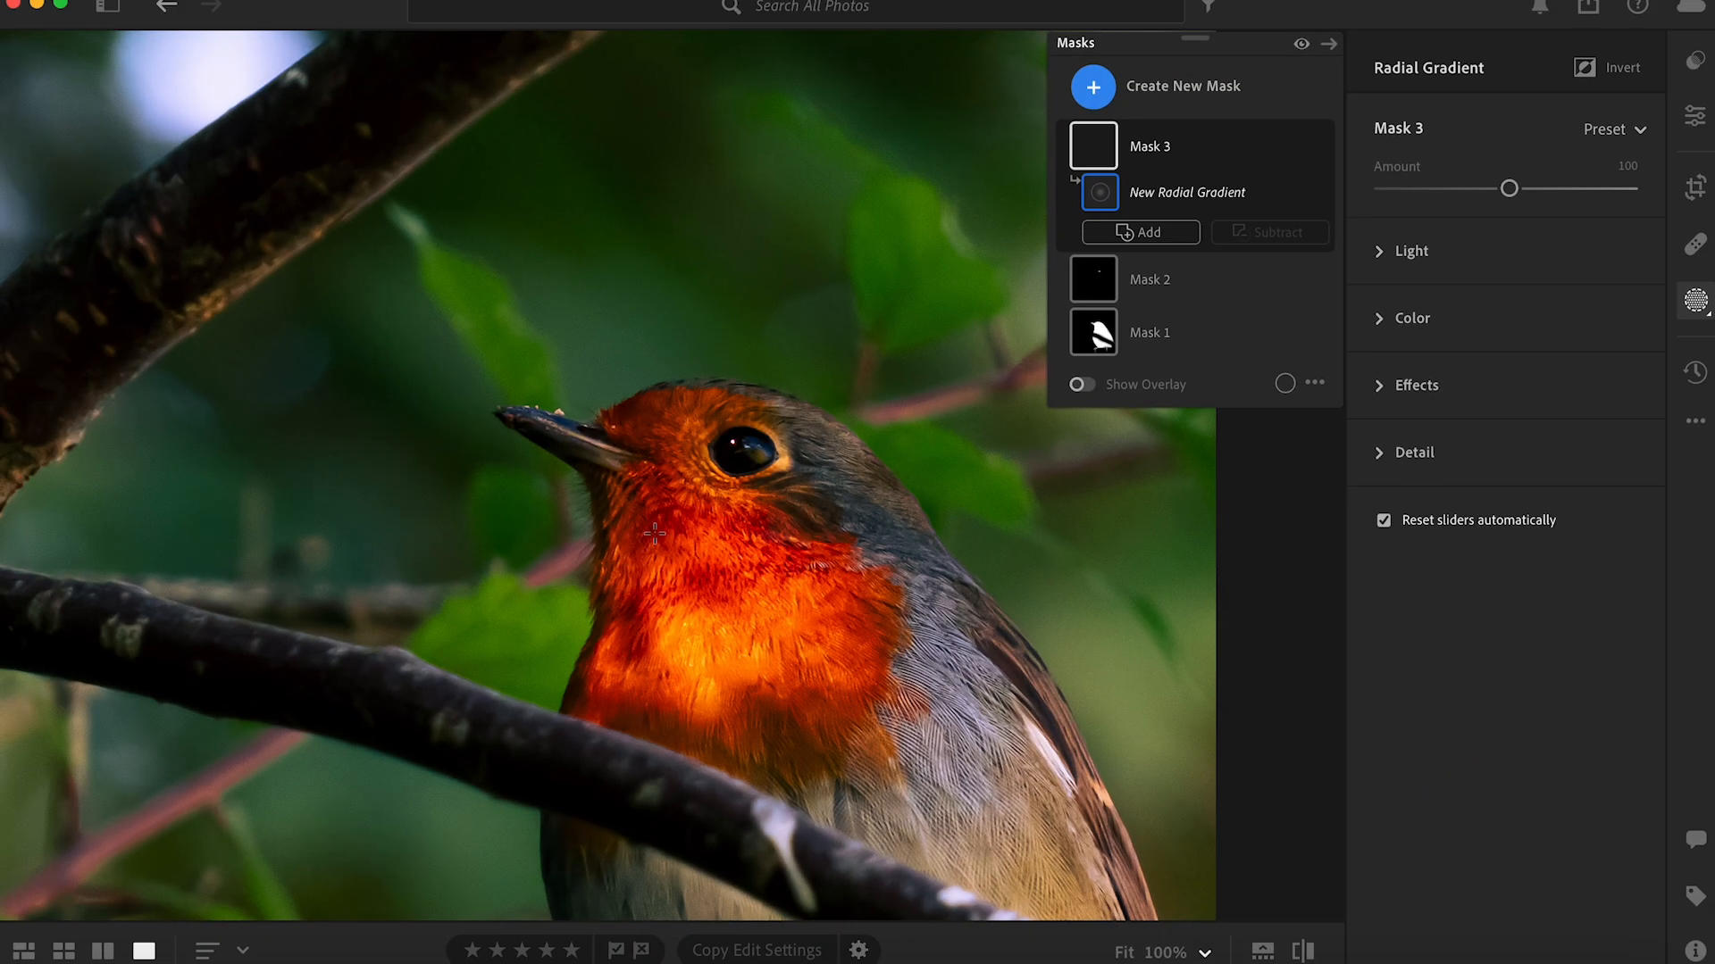
{"action": "left_click_drag", "start_coordinate": [655, 533], "coordinate": [765, 640]}
{"action": "left_click_drag", "start_coordinate": [873, 688], "coordinate": [876, 689]}
{"action": "left_click_drag", "start_coordinate": [720, 541], "coordinate": [827, 656]}
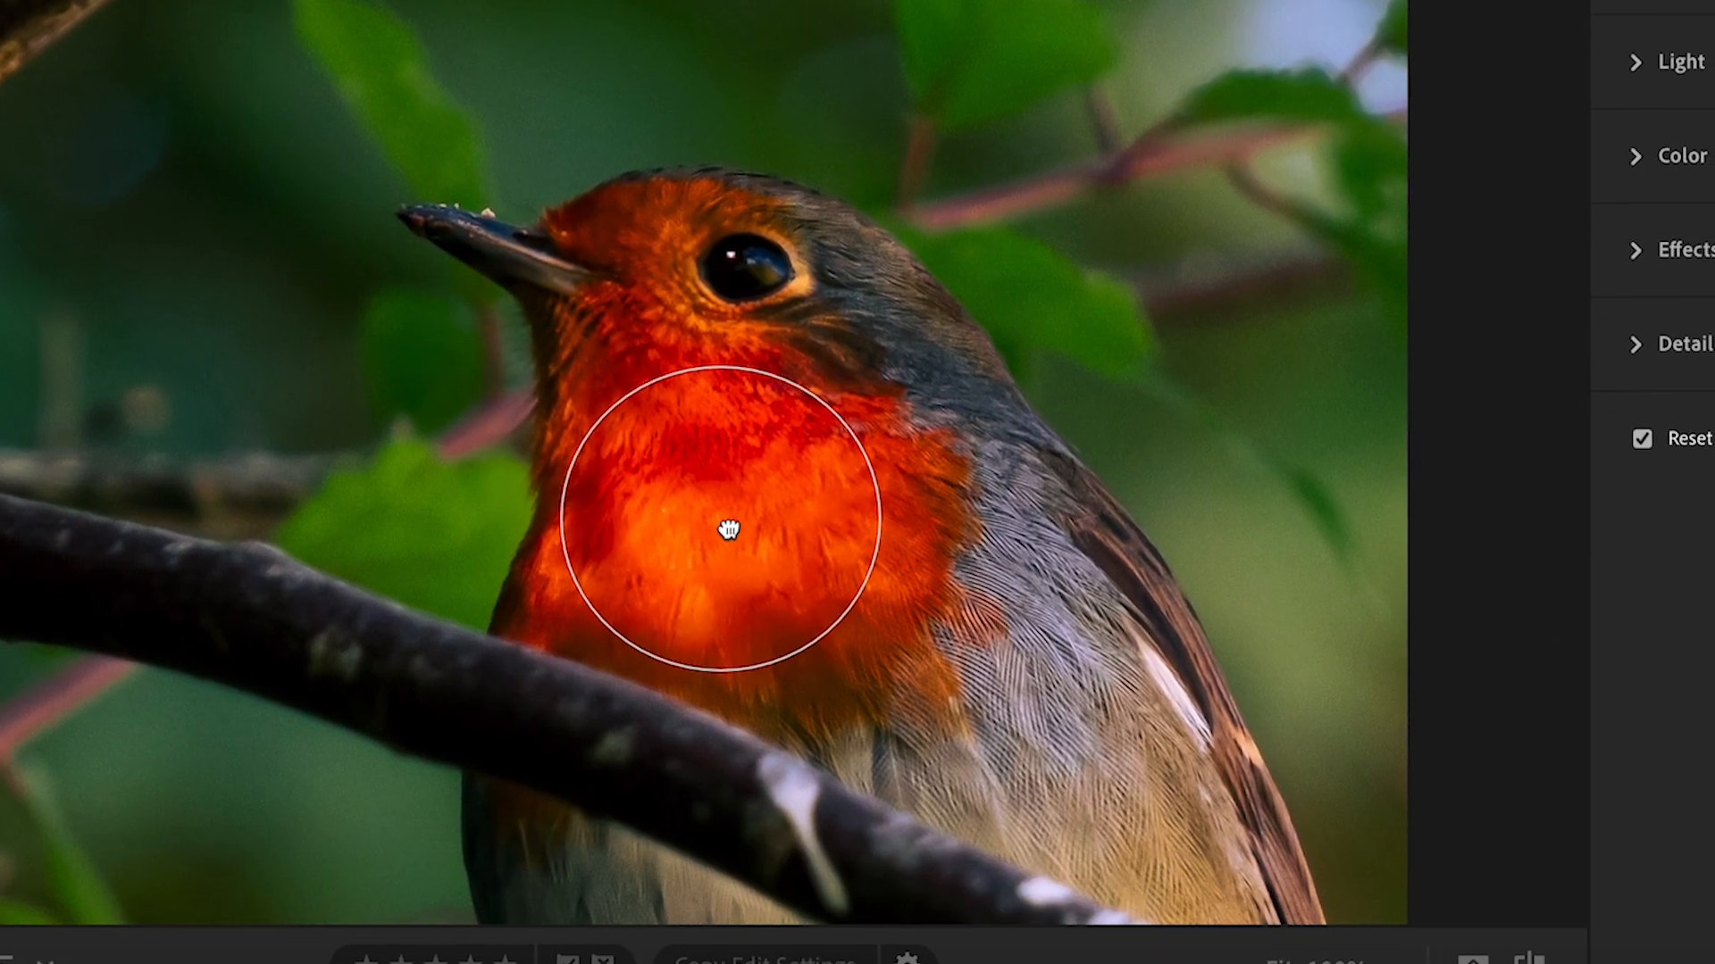
{"action": "left_click_drag", "start_coordinate": [729, 530], "coordinate": [708, 472]}
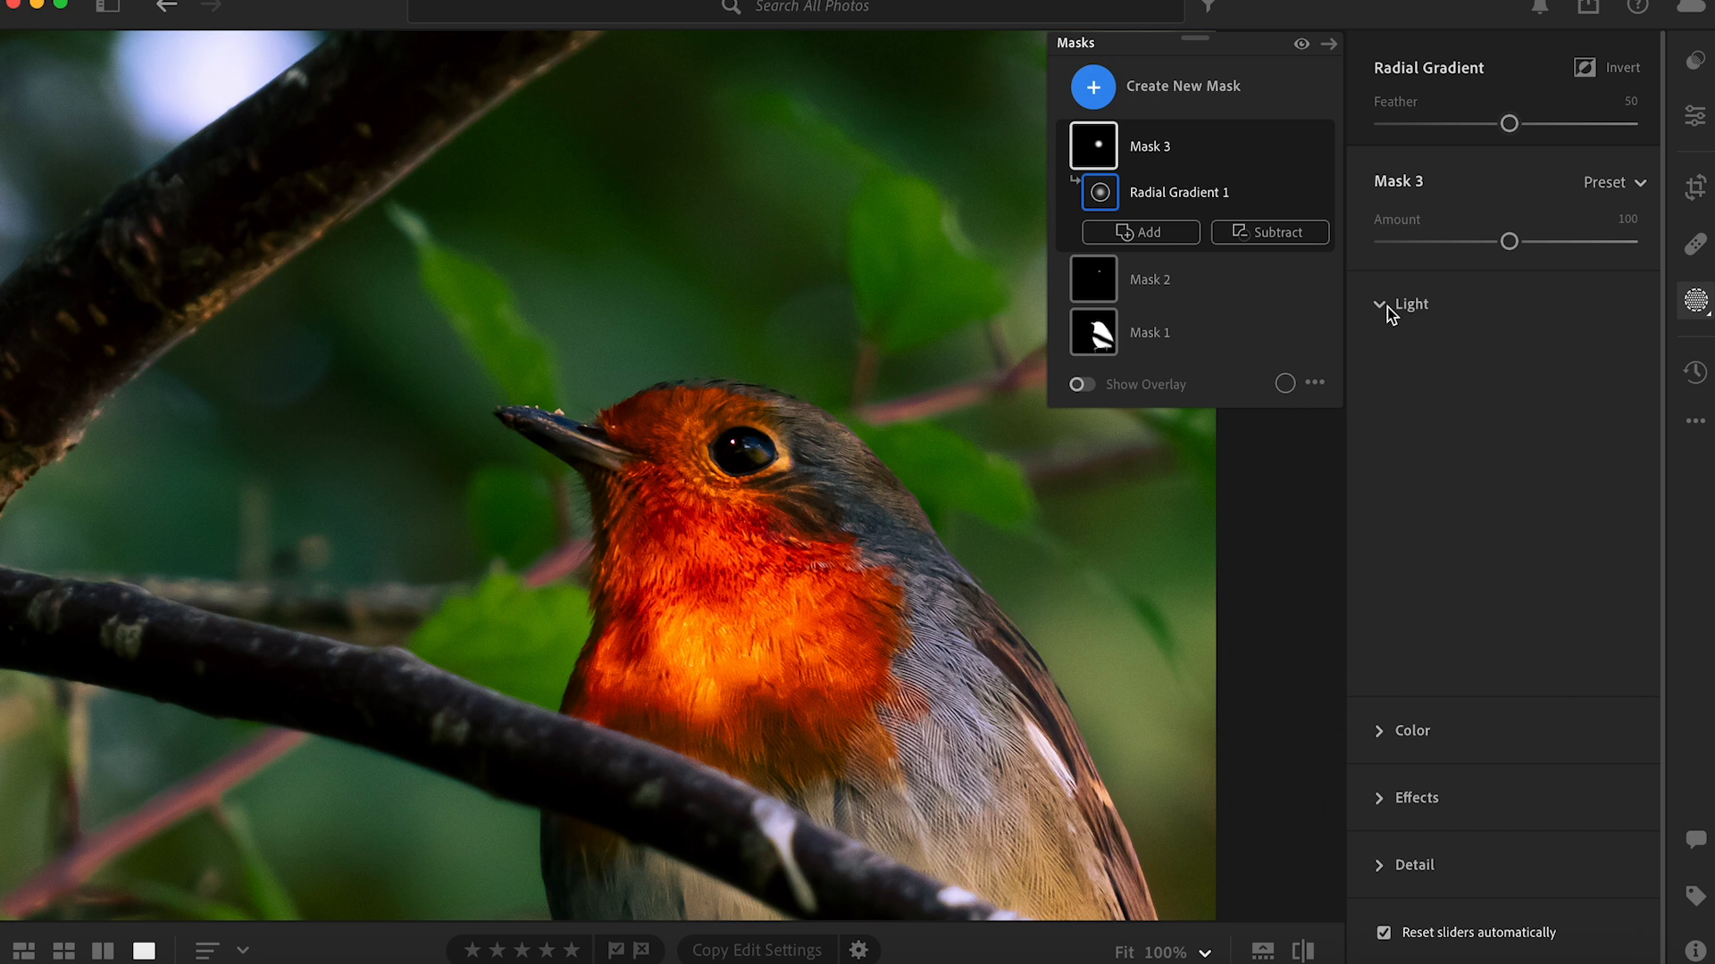
- Raise the highlights of Mask 3 to brighten the robin's breast
{"action": "left_click", "coordinate": [1385, 308]}
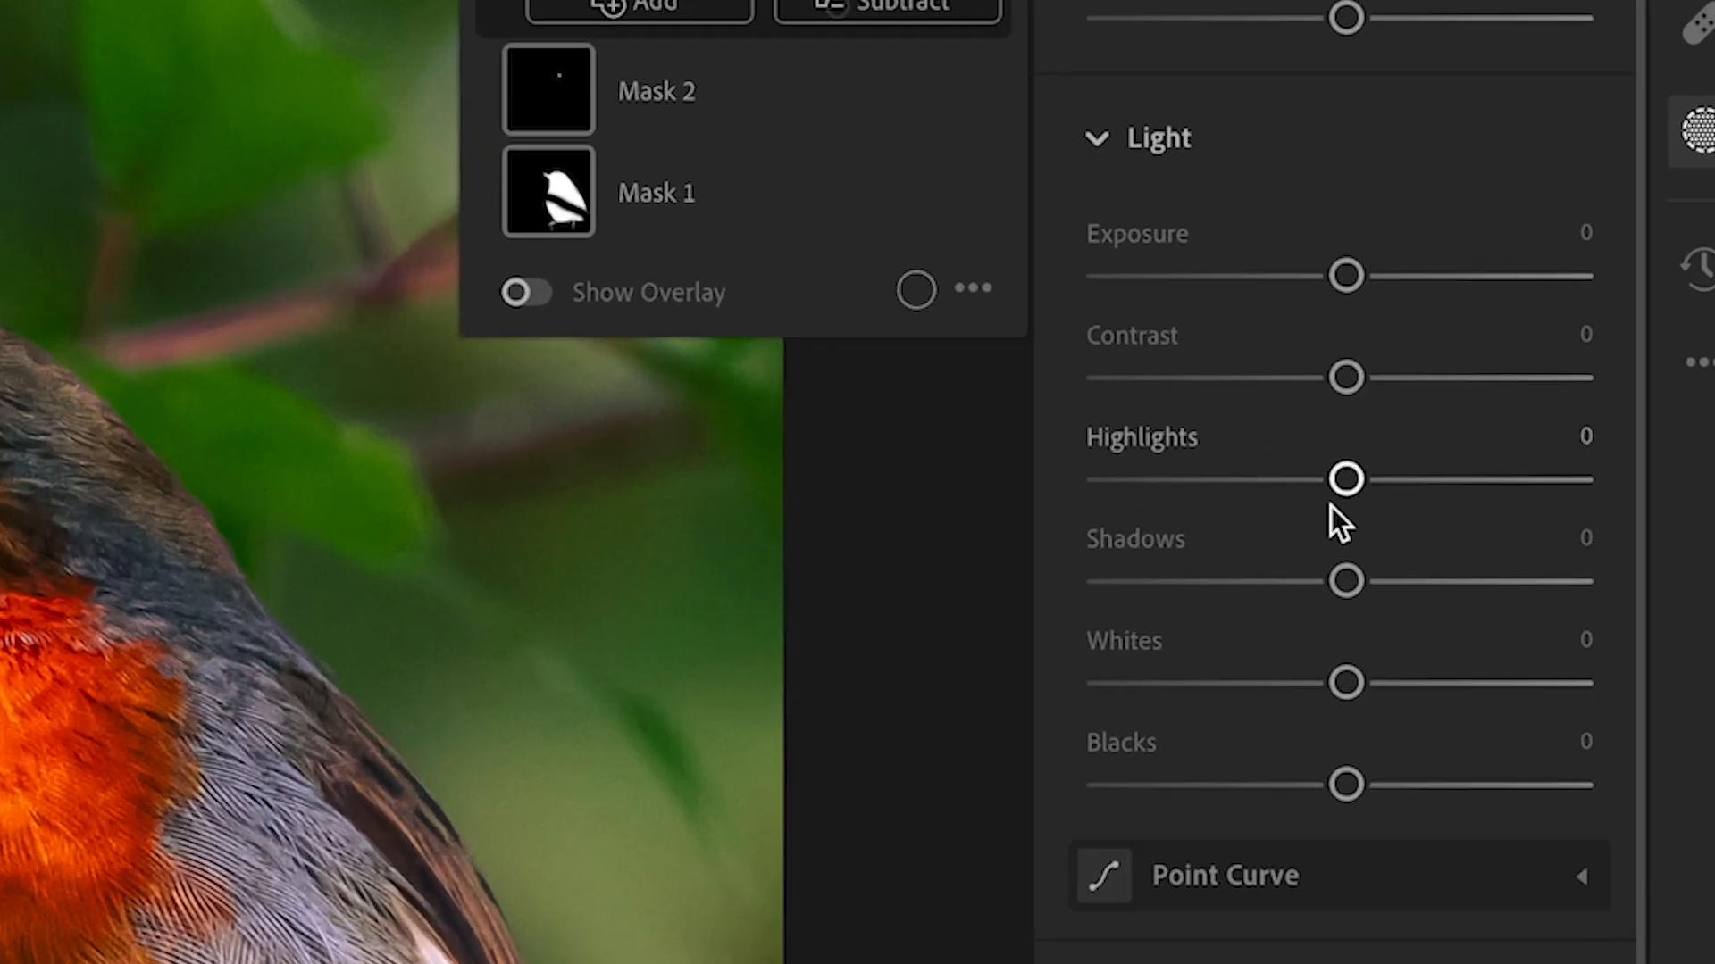
{"action": "left_click_drag", "start_coordinate": [1508, 482], "coordinate": [1534, 482]}
{"action": "left_click_drag", "start_coordinate": [1336, 482], "coordinate": [1514, 482]}
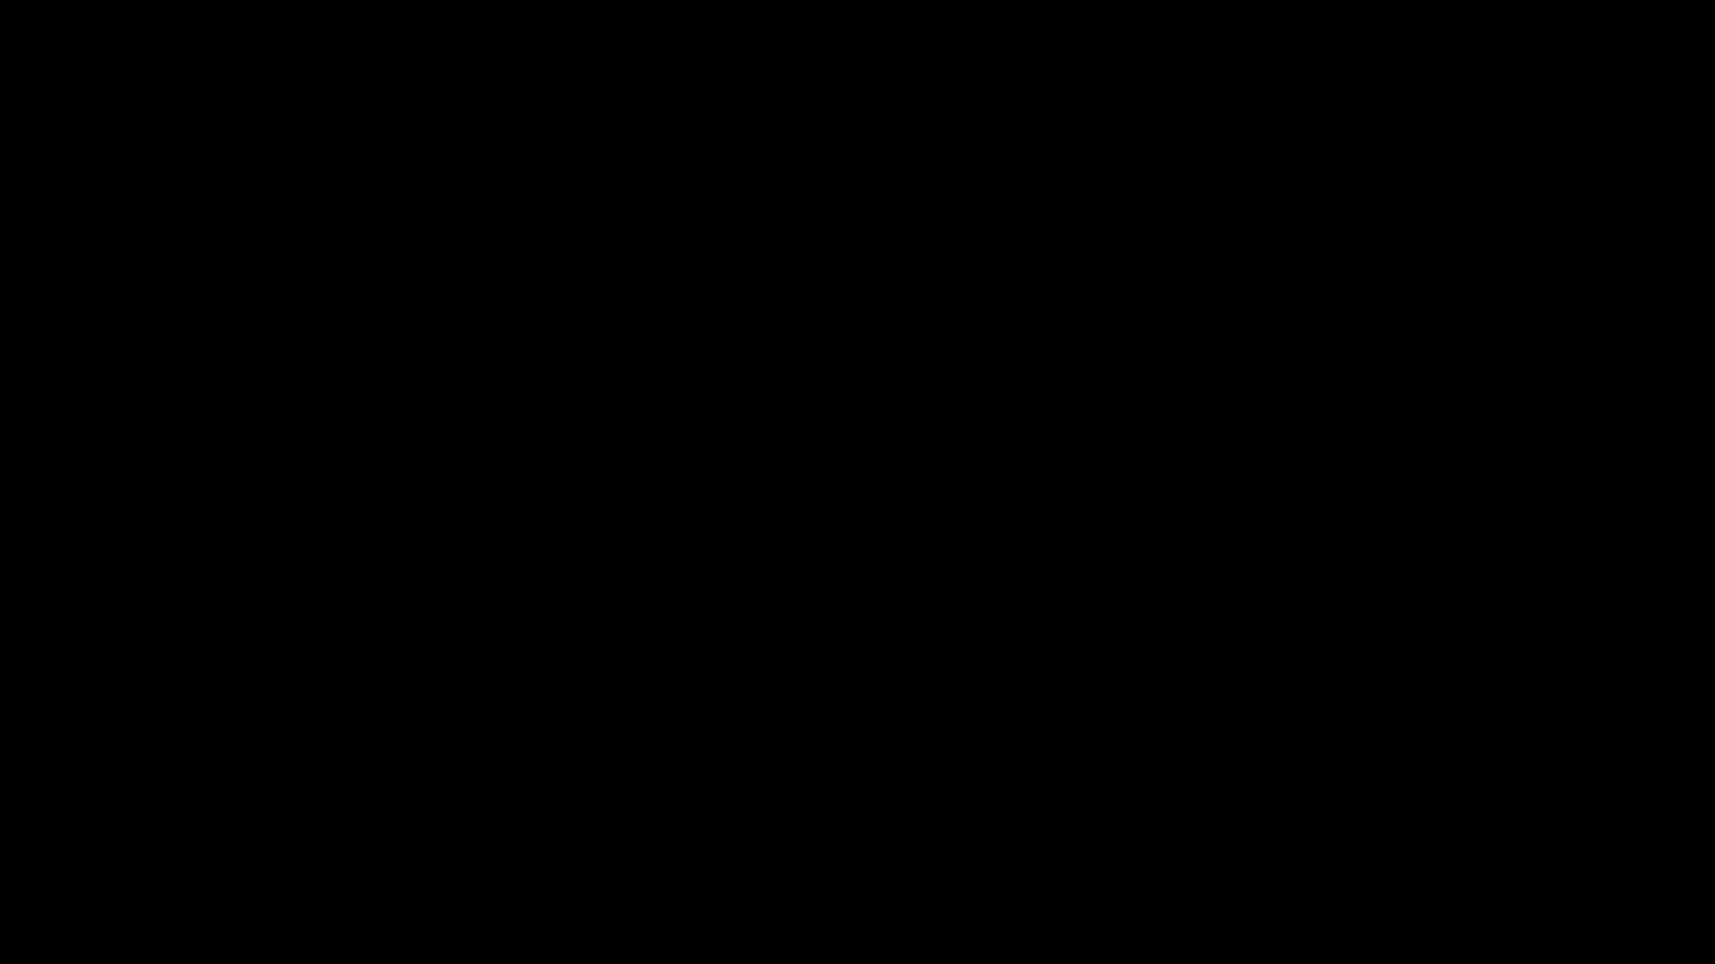